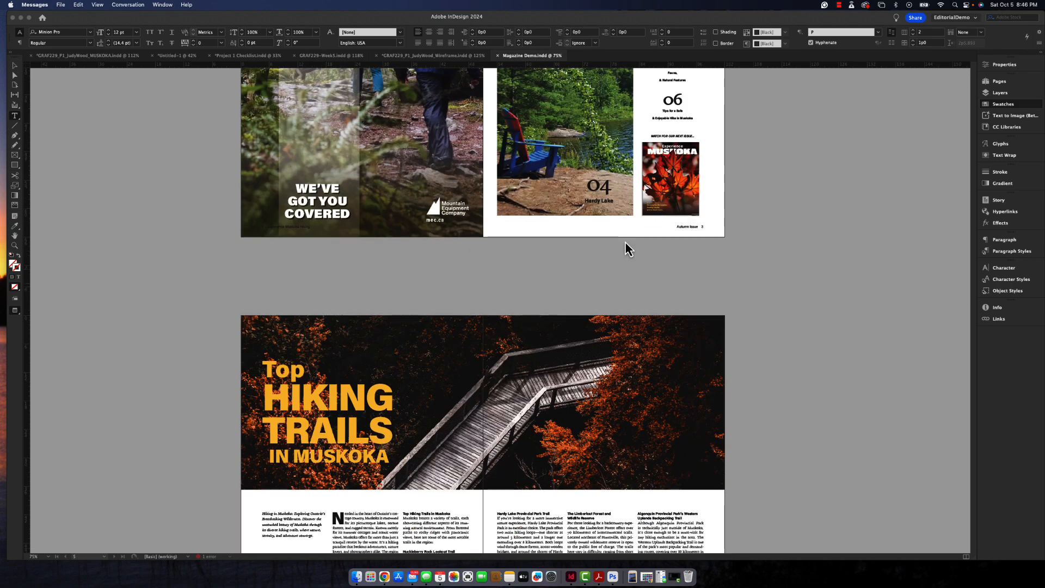
- Look through the magazine's spreads from the contents page to the back cover, the front cover and the hiking trails article
scroll(626, 243, down, 8)
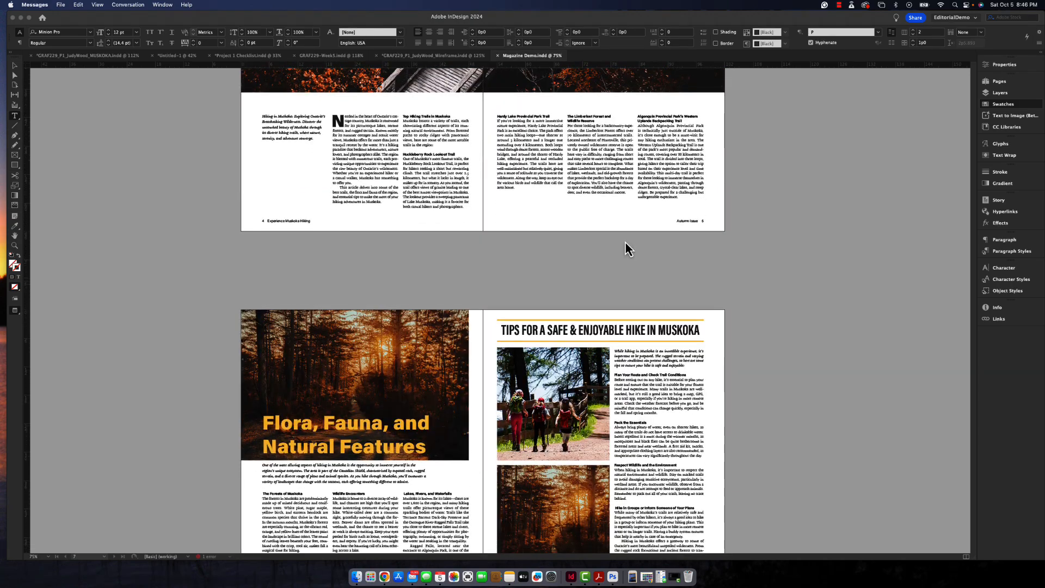
scroll(626, 243, down, 3)
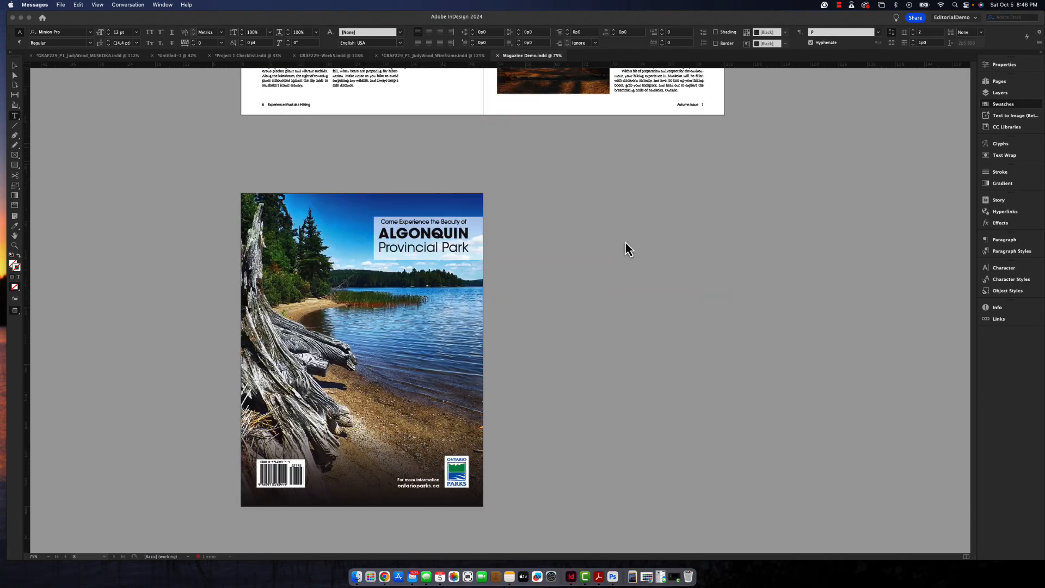
scroll(625, 242, up, 10)
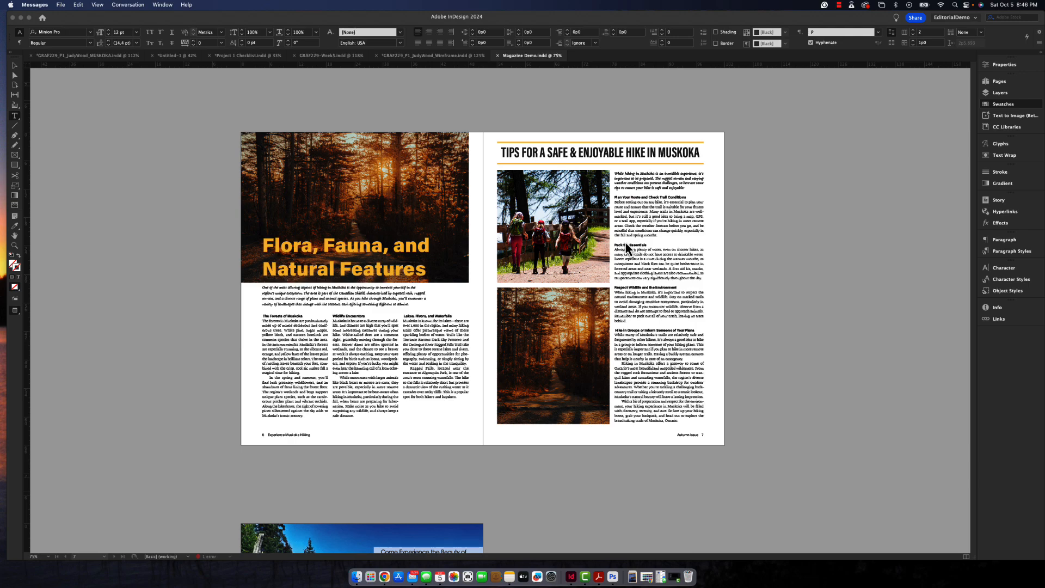
scroll(626, 243, up, 10)
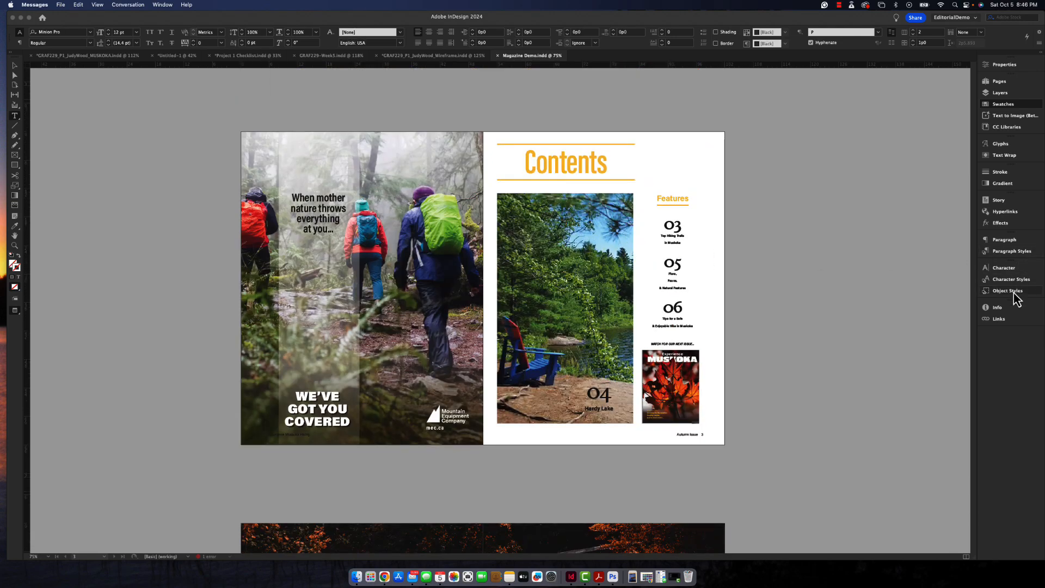
click(1008, 257)
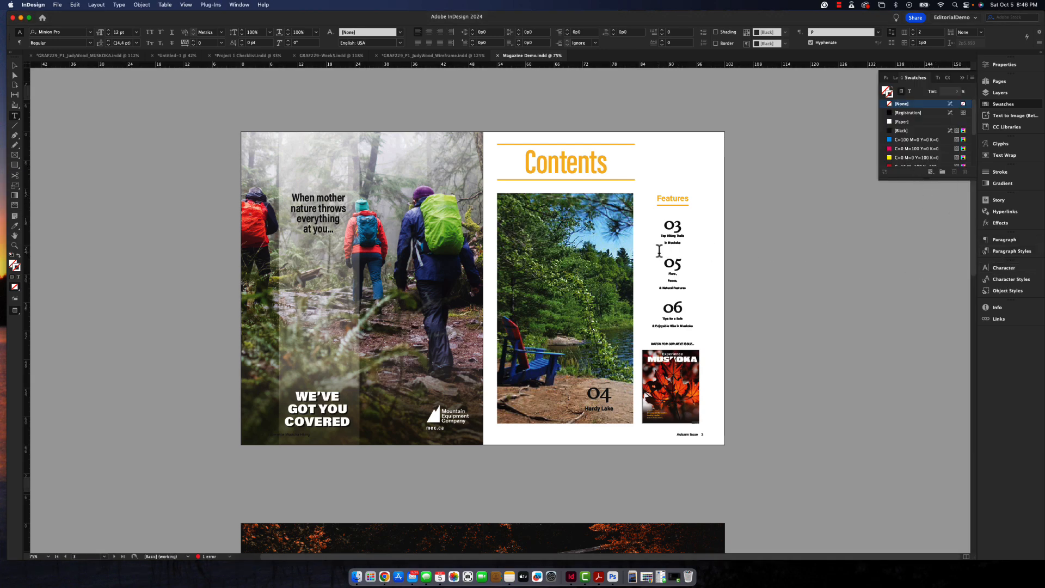
scroll(659, 257, up, 5)
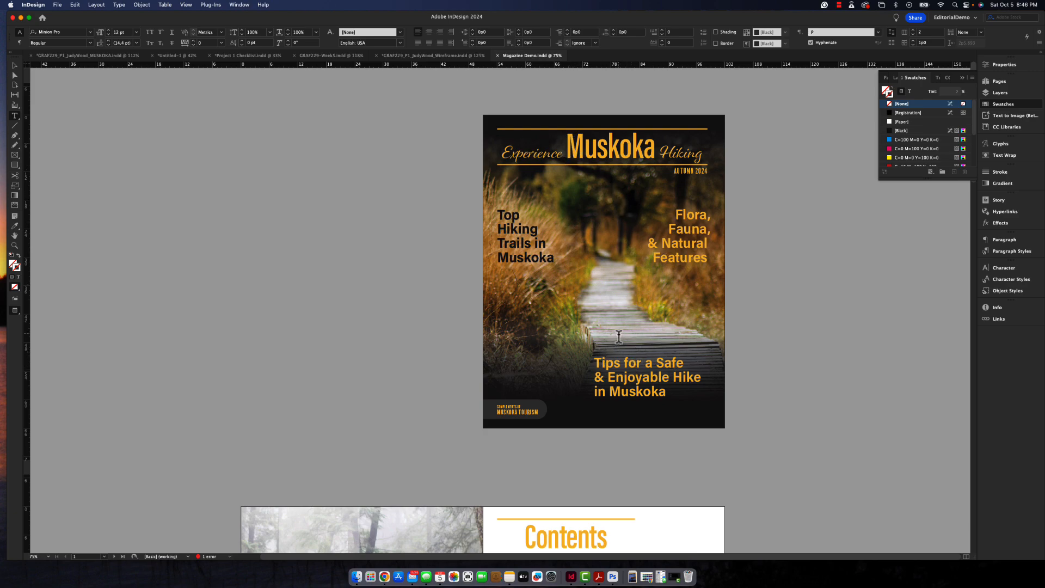
scroll(619, 337, down, 5)
scroll(619, 336, down, 5)
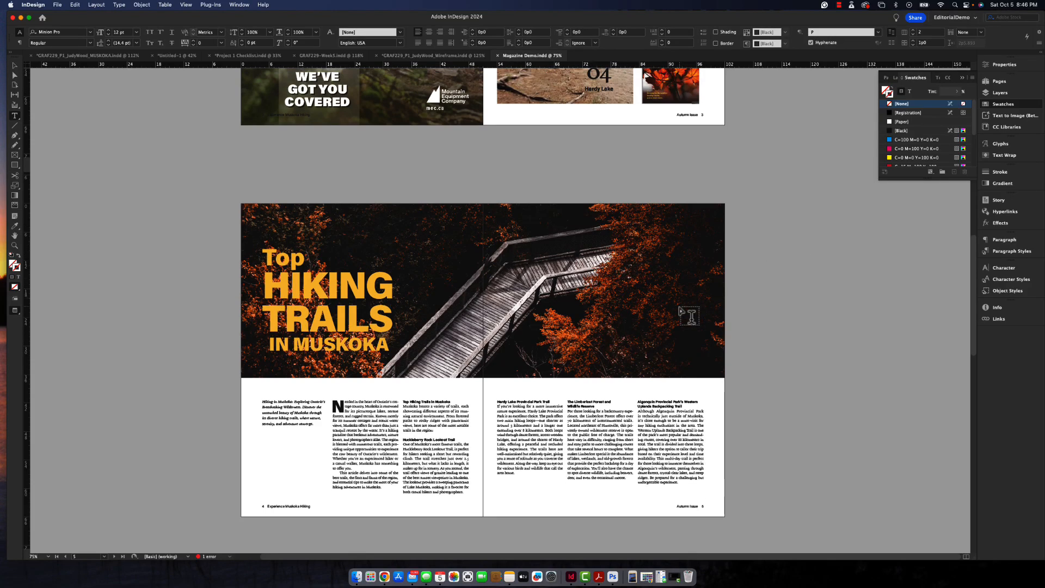
- Enlarge the swatch list to show more swatches and check the contents of the Colorful_Theme group
drag(934, 183, 930, 278)
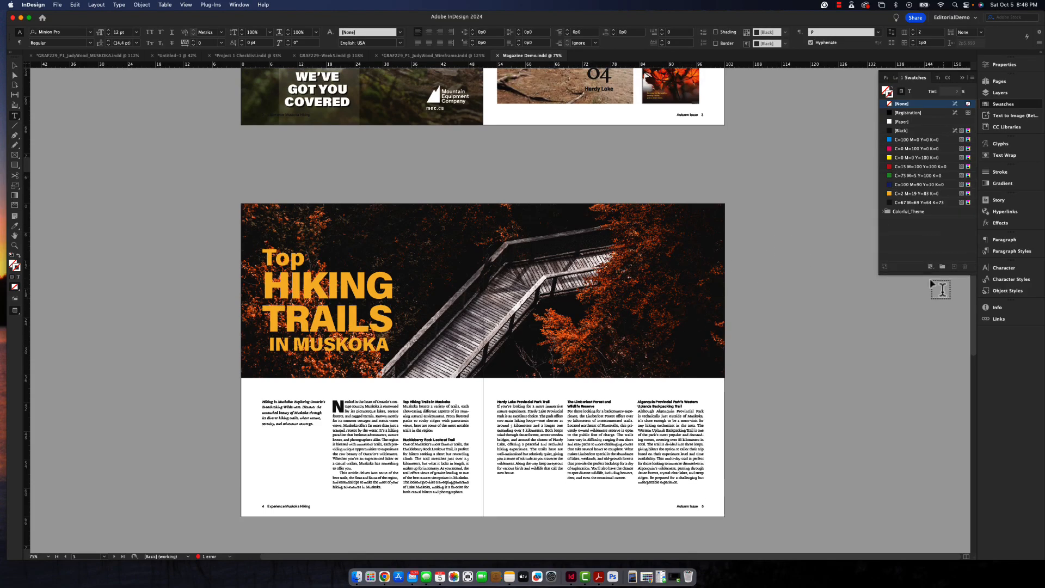
click(883, 212)
click(883, 213)
- Extract a color theme from the boardwalk photo with the Color Theme Tool and add the Colorful theme to the swatches
click(15, 226)
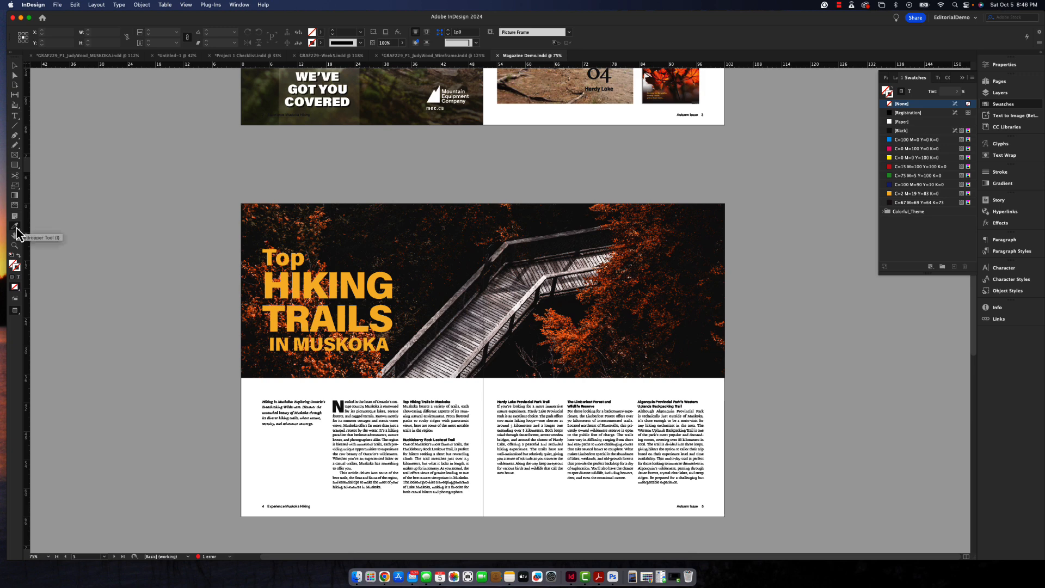
click(52, 240)
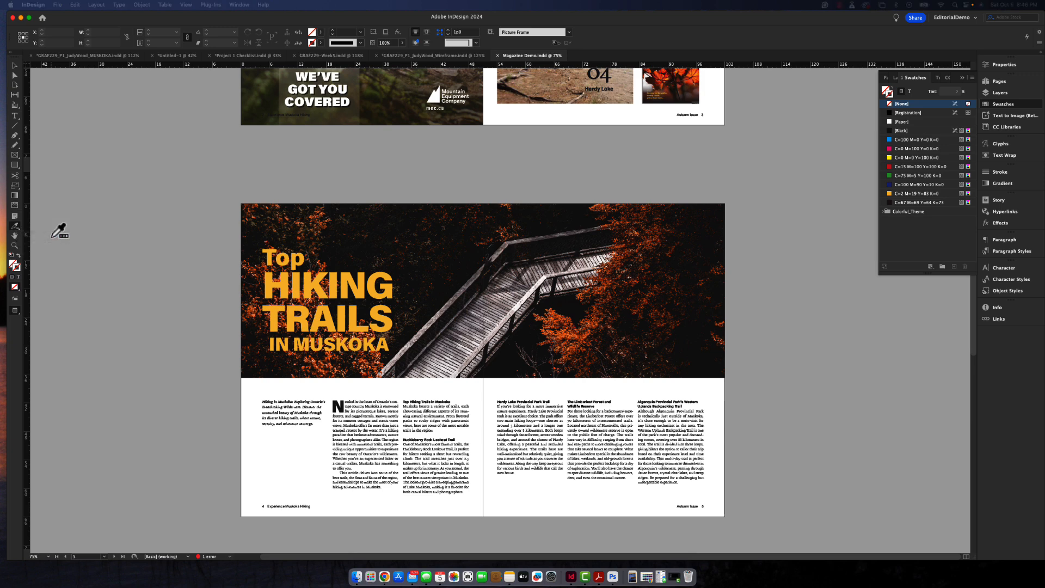
click(555, 321)
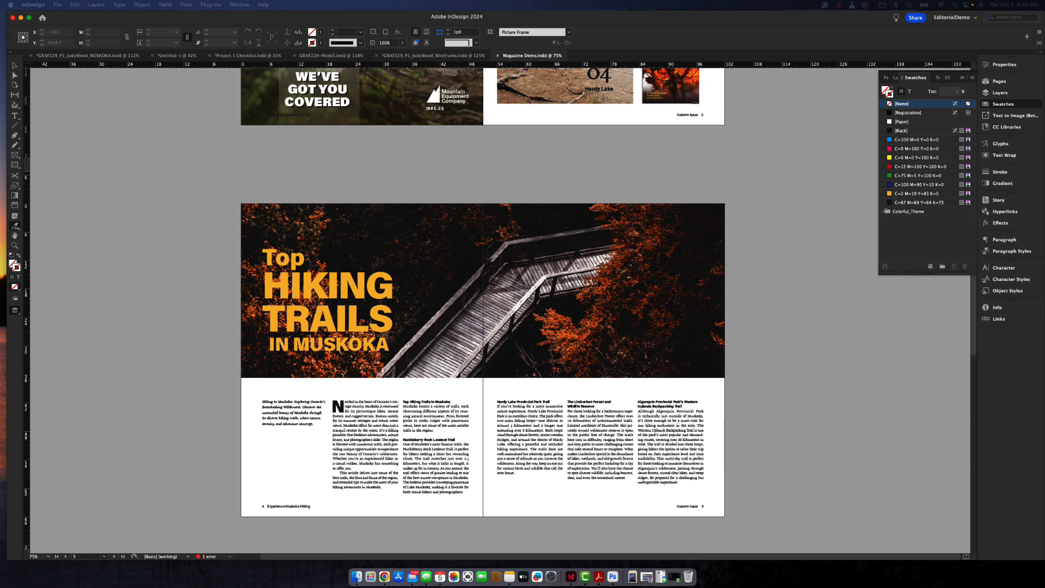
drag(199, 254, 432, 244)
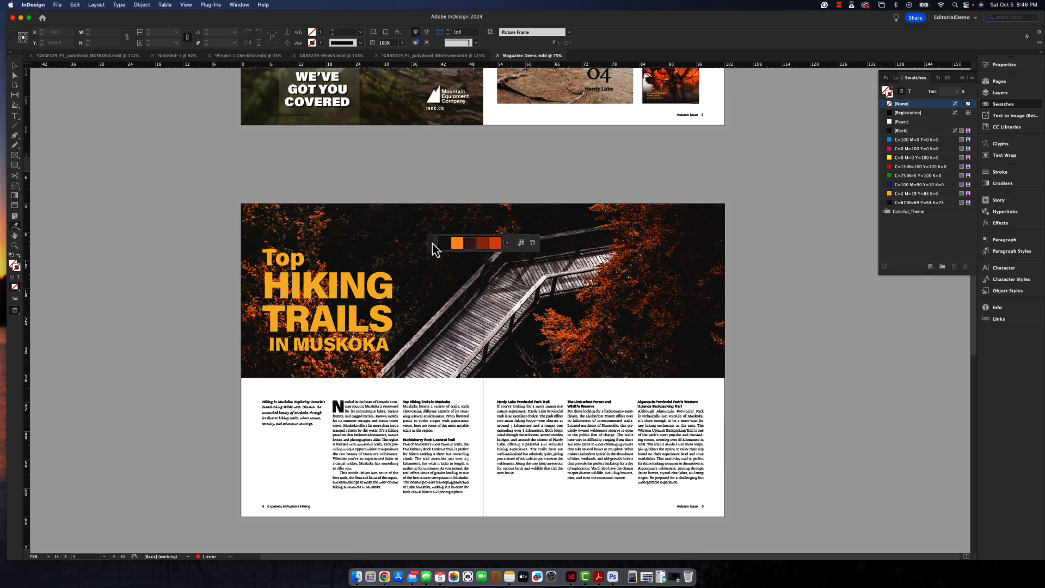
click(507, 244)
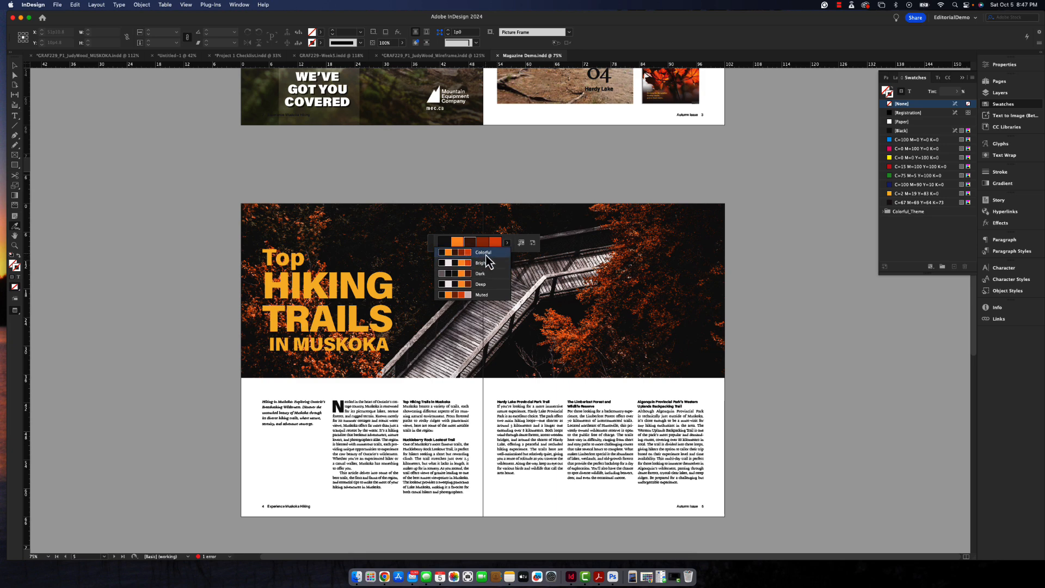
click(521, 243)
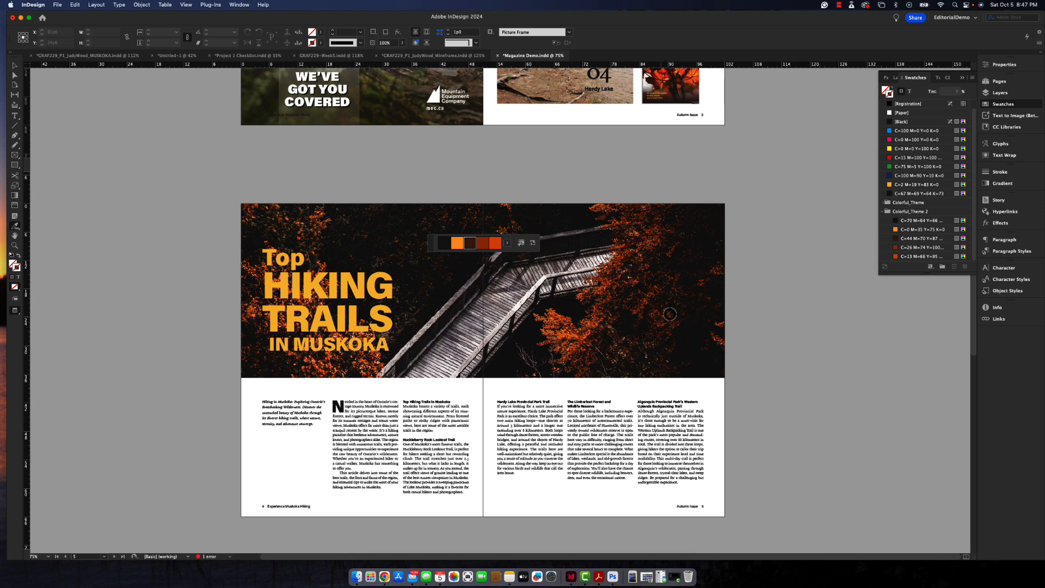
- Sample a single color from the orange leaves in the boardwalk photo and add its Analogous theme to the swatches
key(alt)
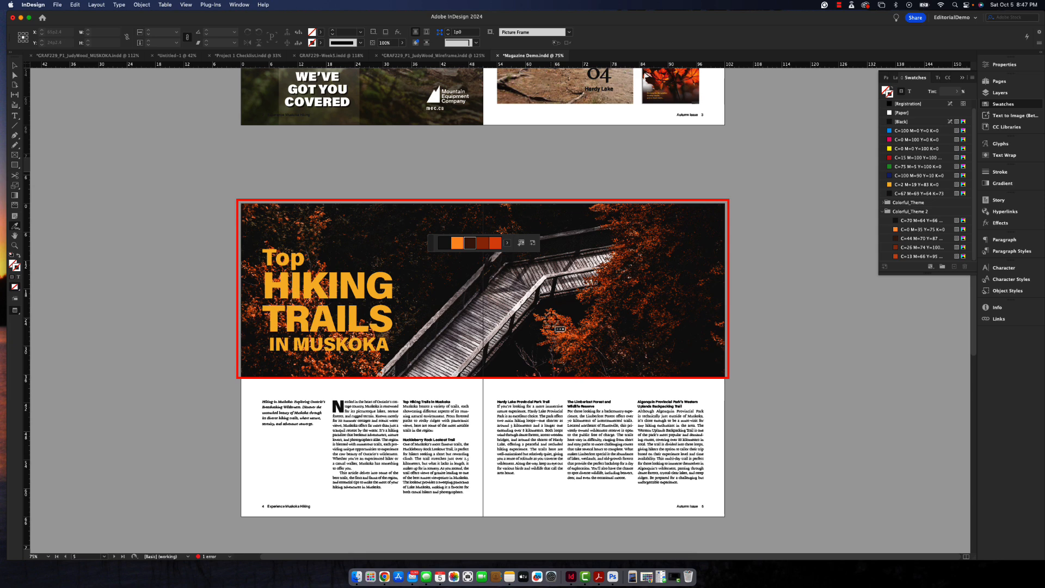
alt+click(561, 330)
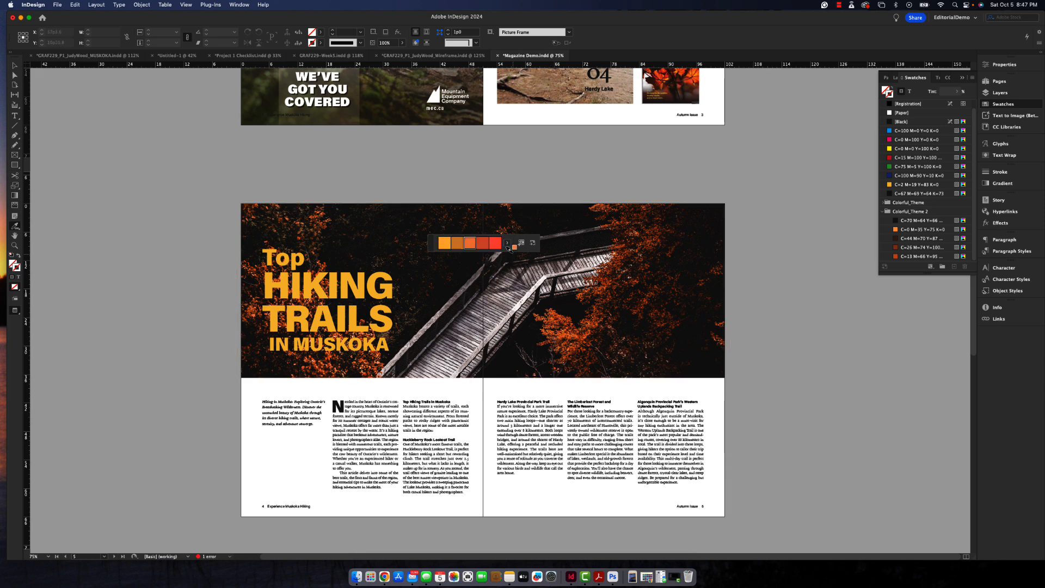
click(506, 244)
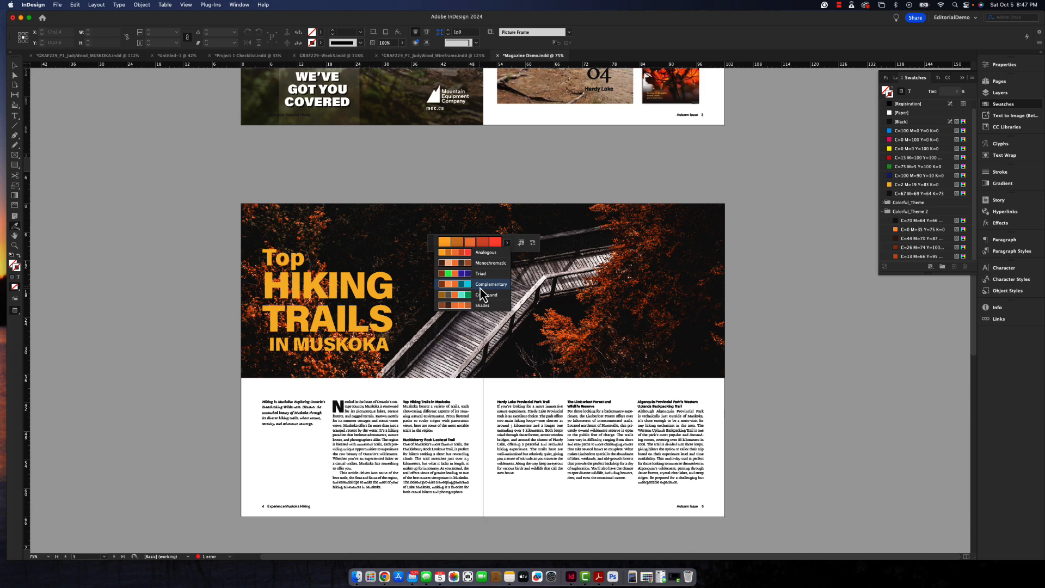
click(479, 253)
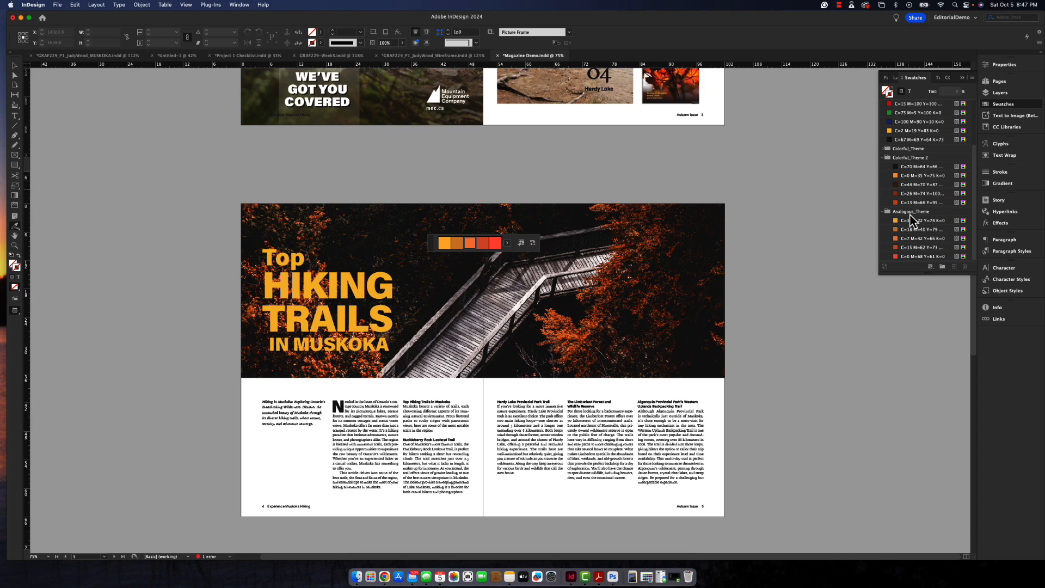
- Choose the Complementary theme for the sampled color, review the existing theme groups and add the Complementary theme to the swatches
click(507, 243)
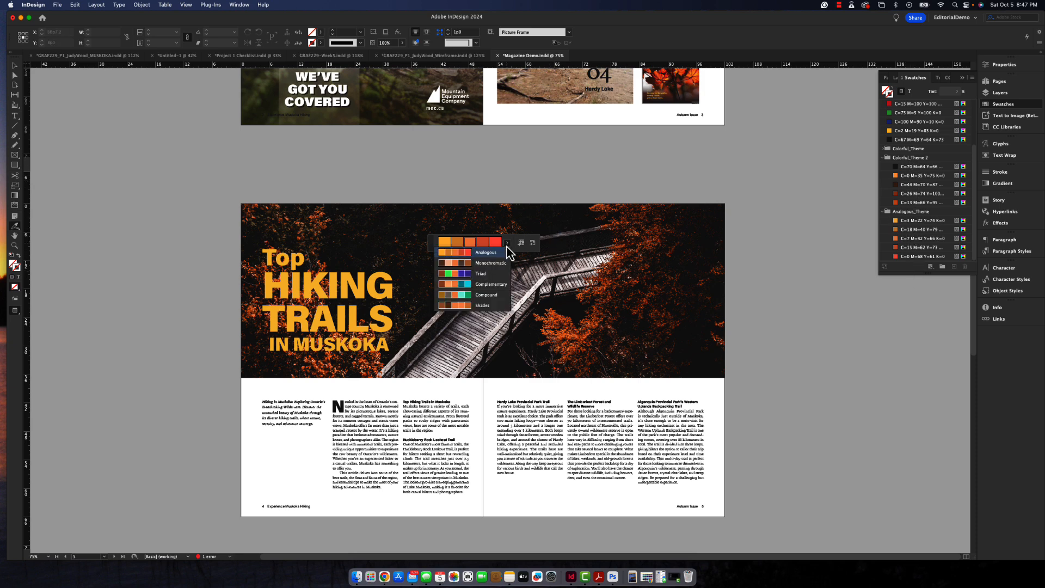
click(490, 284)
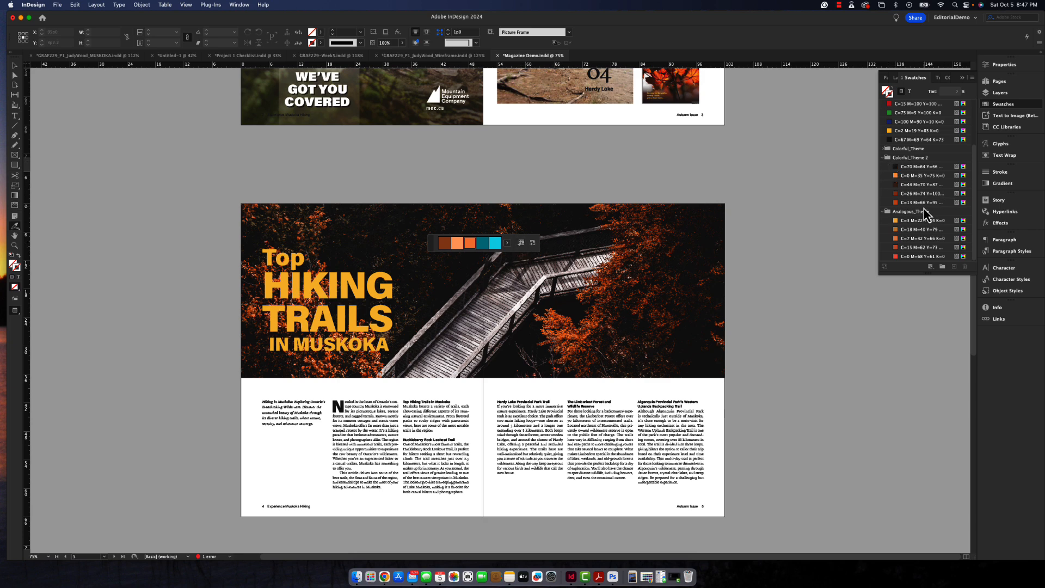
scroll(881, 213, up, 3)
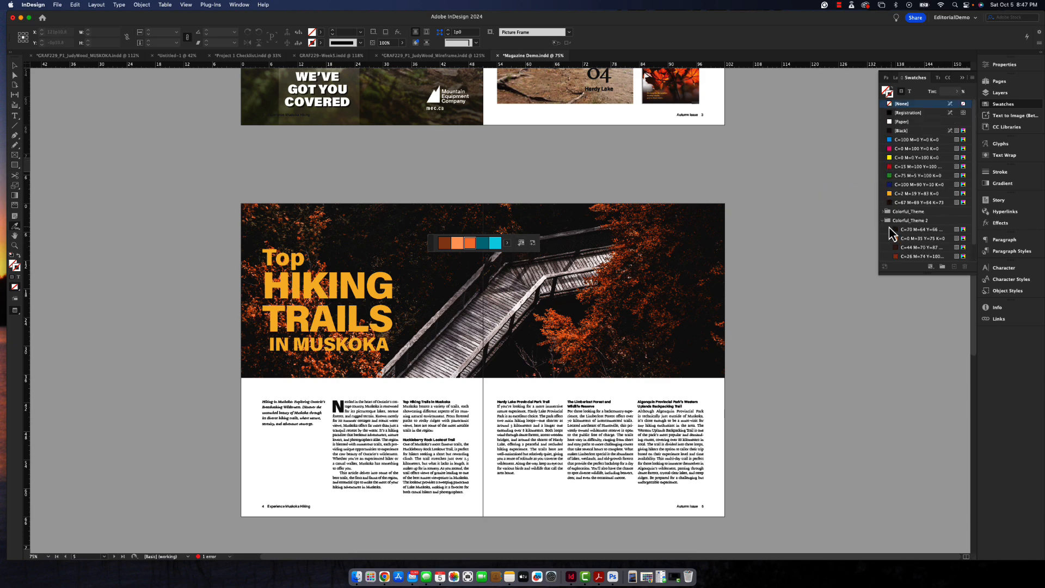
click(884, 221)
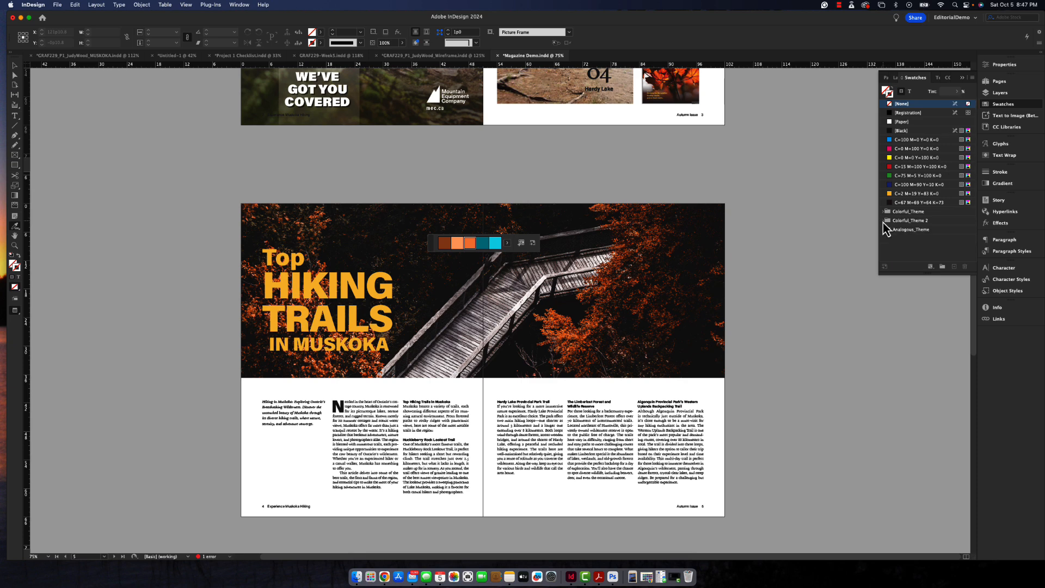
click(884, 230)
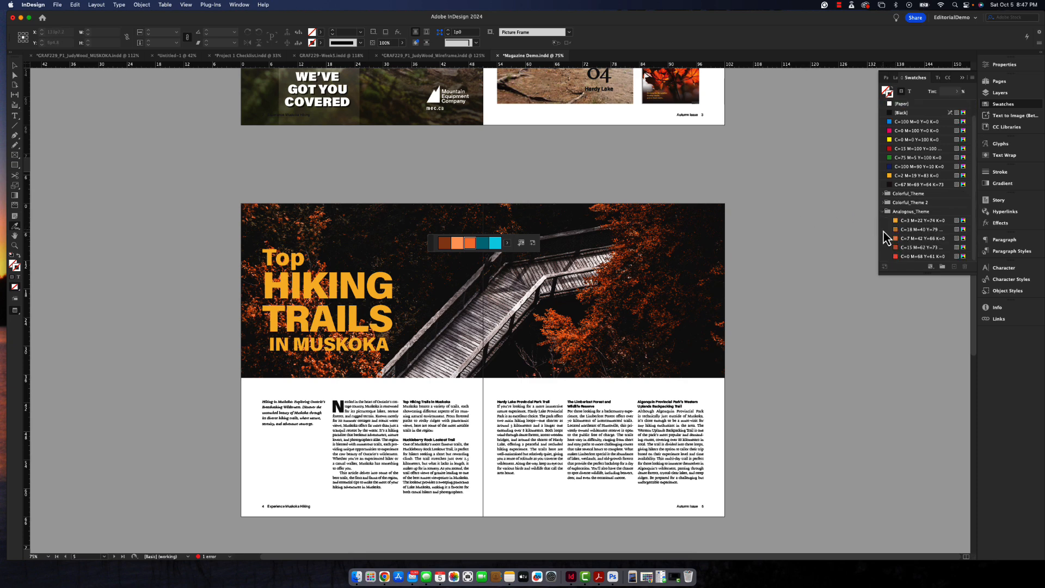
click(884, 194)
click(883, 186)
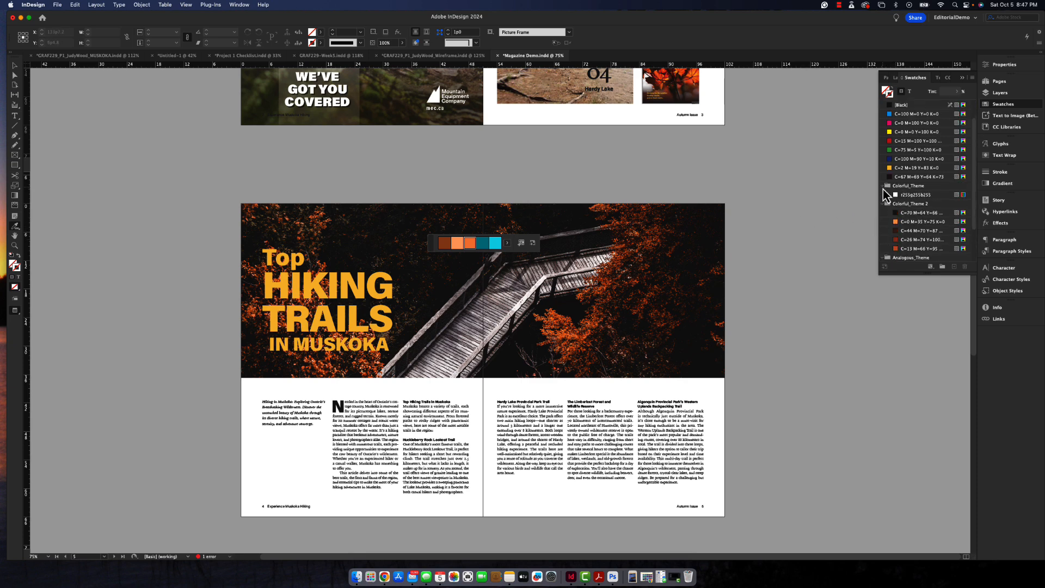
click(520, 243)
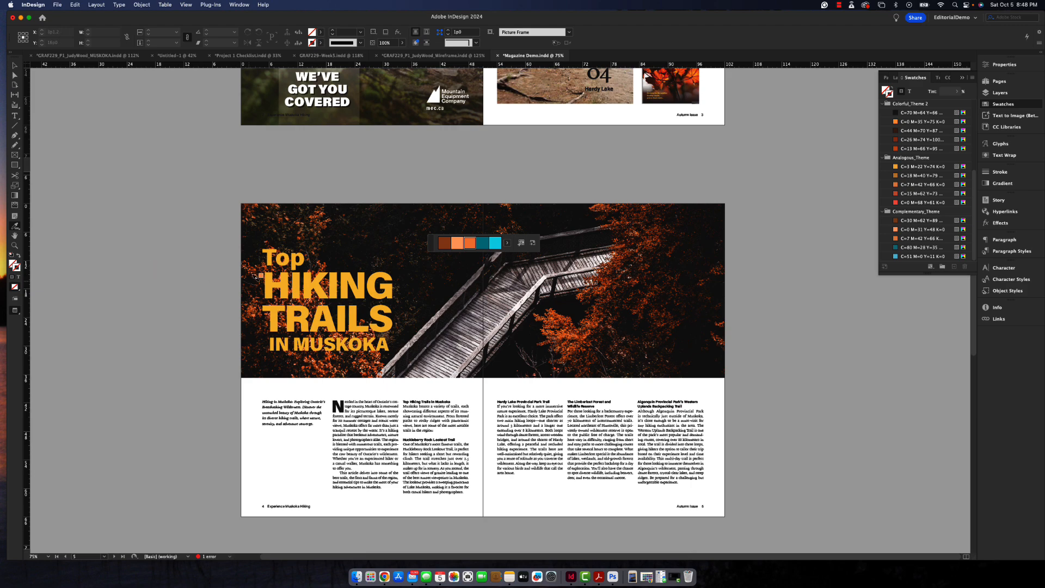
- Move the empty frame beneath the "Top Hiking Trails in Muskoka" headline toward the right side of the cover
scroll(294, 259, up, 10)
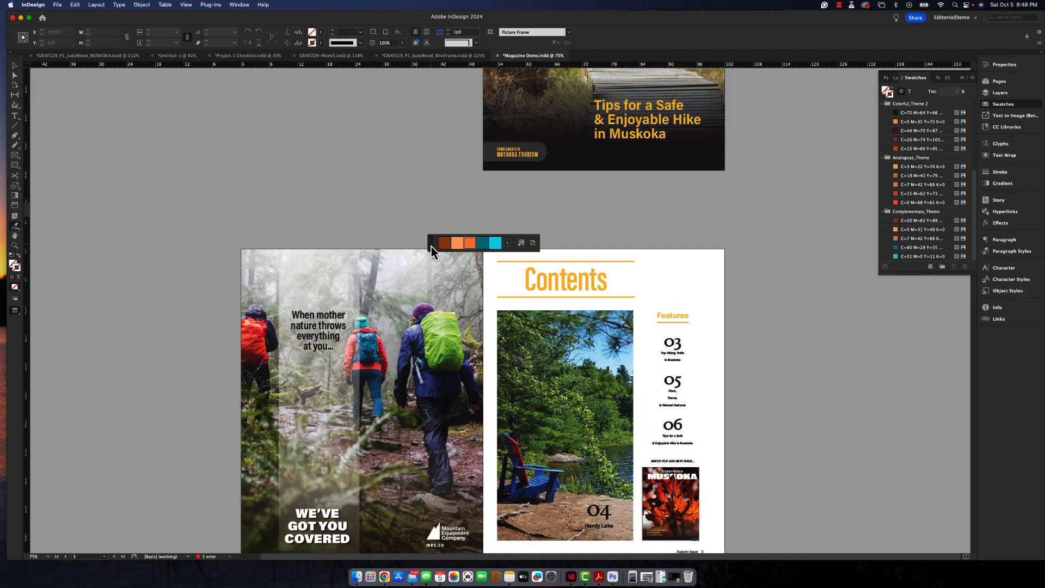
click(16, 70)
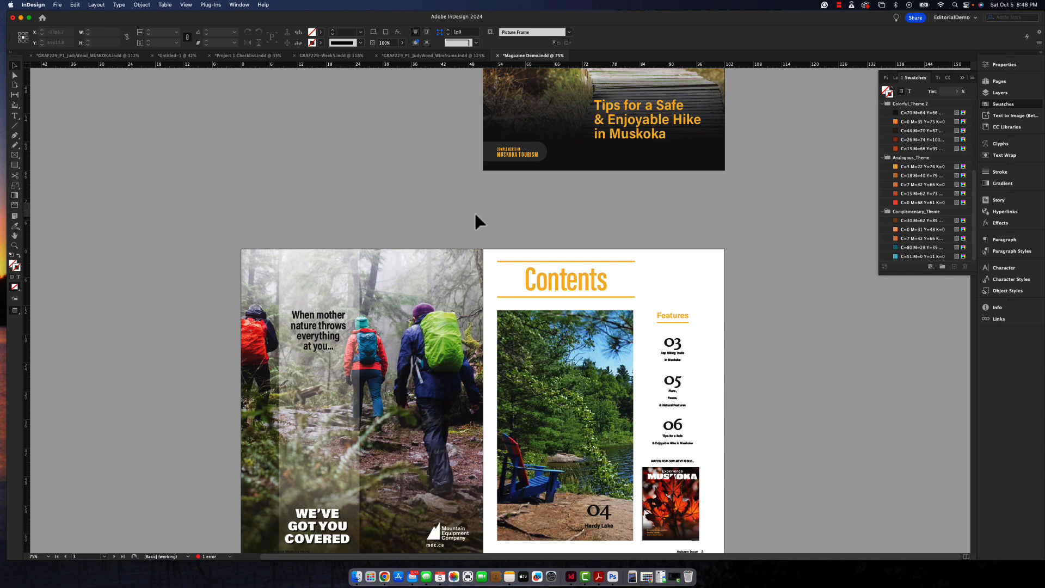
scroll(508, 261, up, 5)
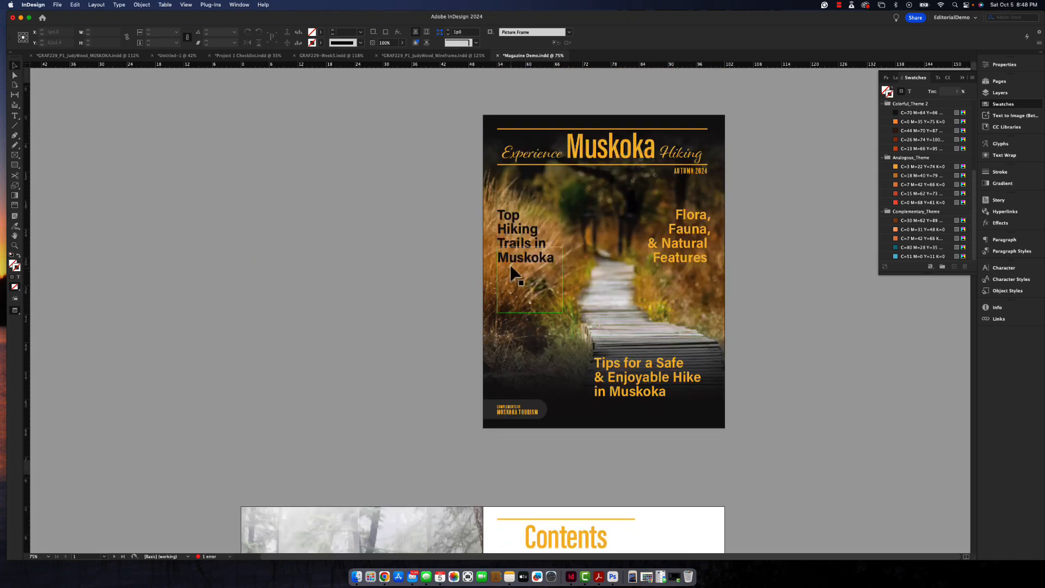
click(518, 299)
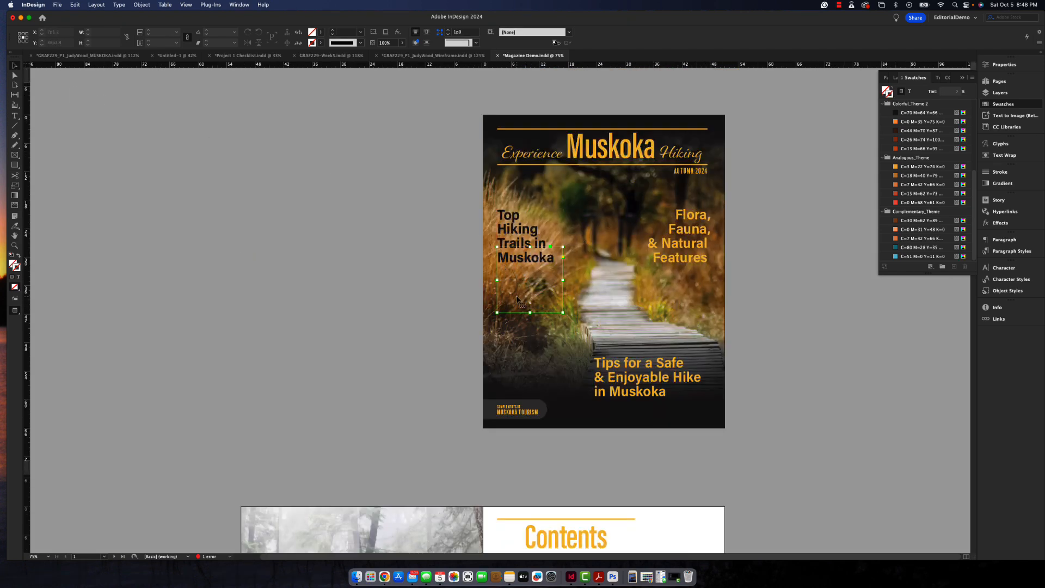
drag(518, 298, 700, 297)
- Shrink the "Flora, Fauna, & Natural Features" text frame on the cover to about 14p9 wide and 14p8 high
click(526, 264)
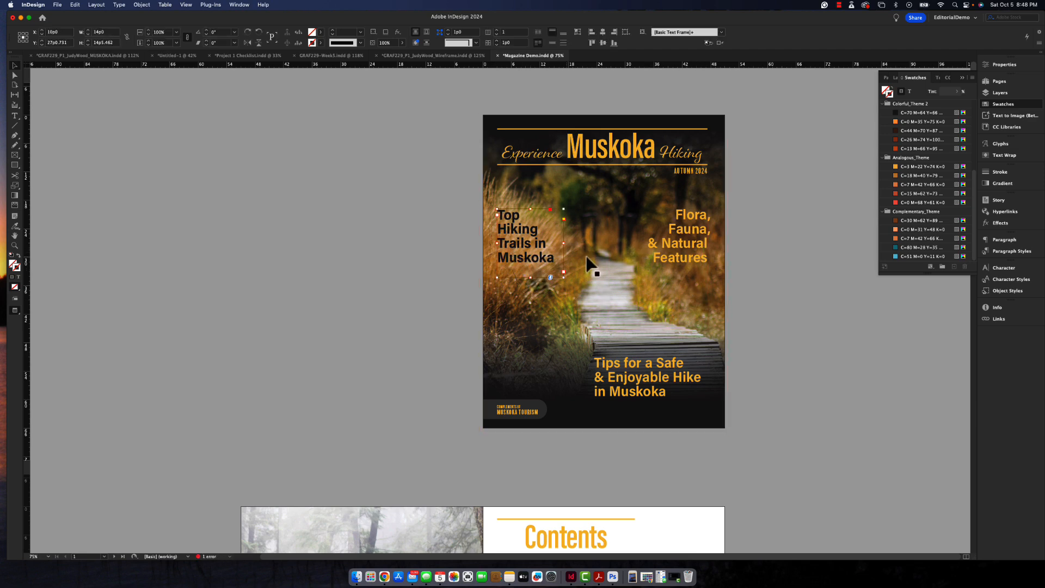
click(674, 256)
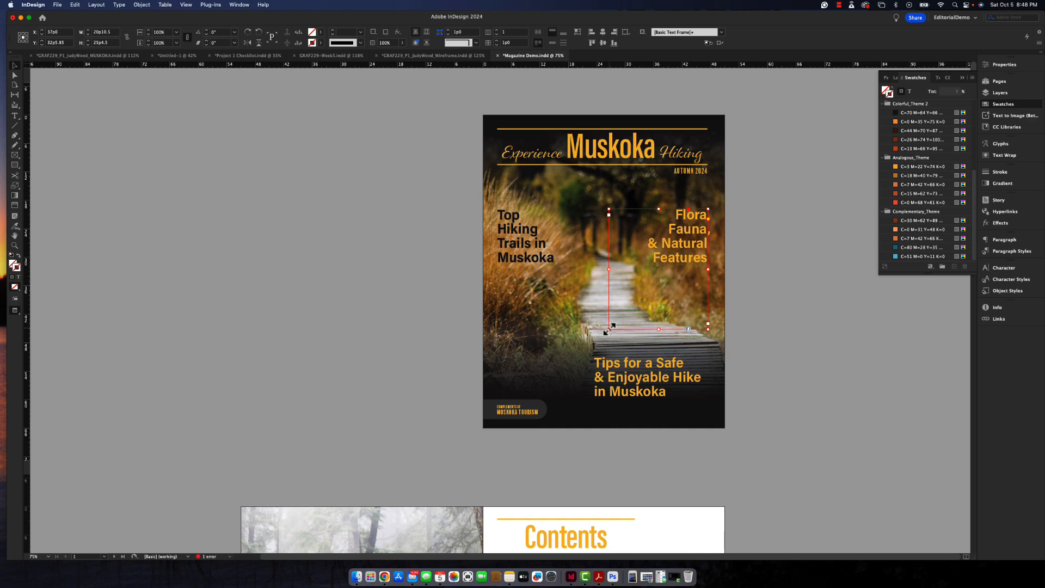
drag(609, 329, 639, 279)
double_click(671, 267)
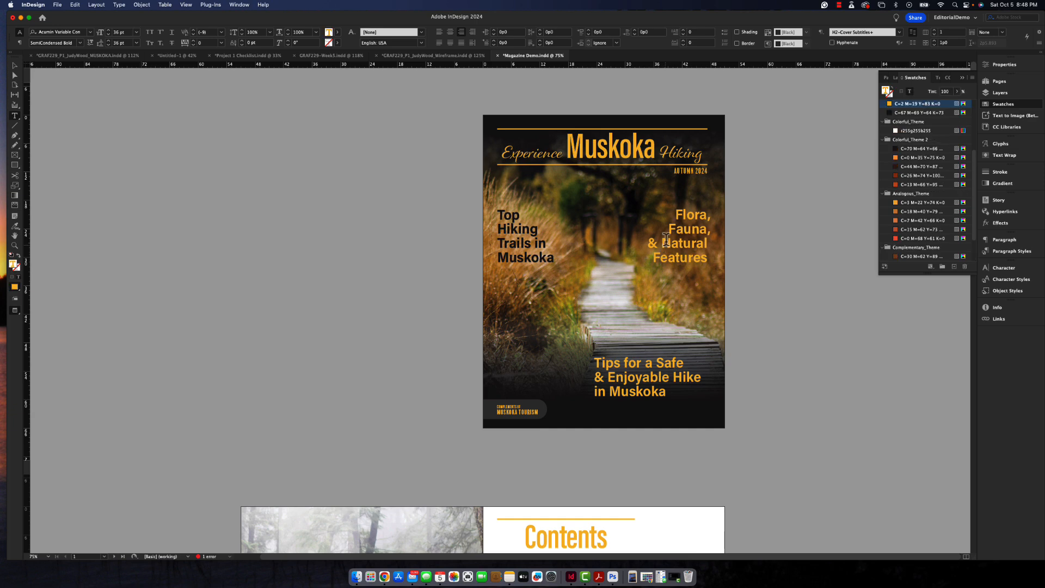
drag(674, 218, 708, 260)
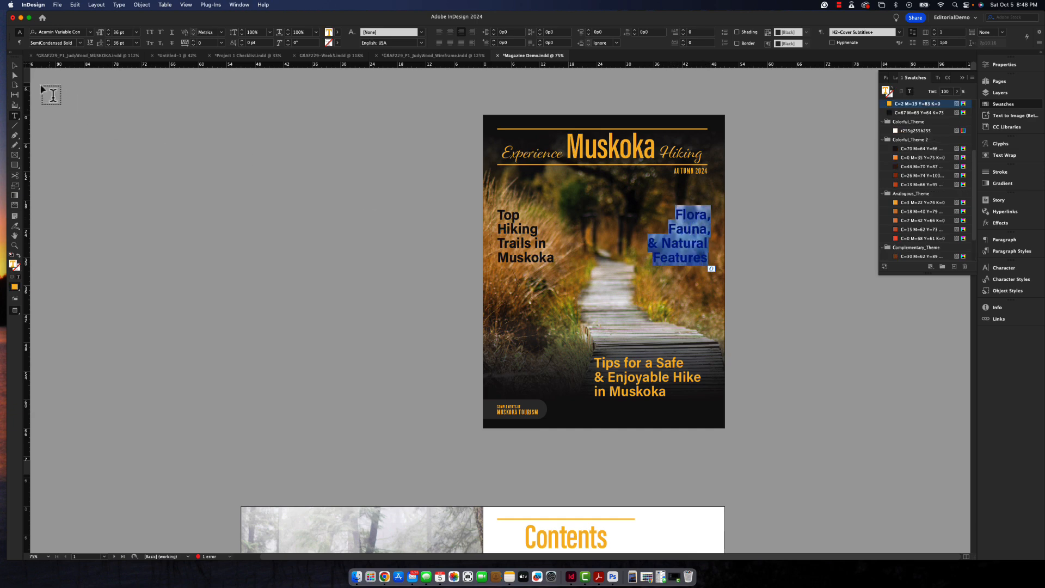
click(15, 68)
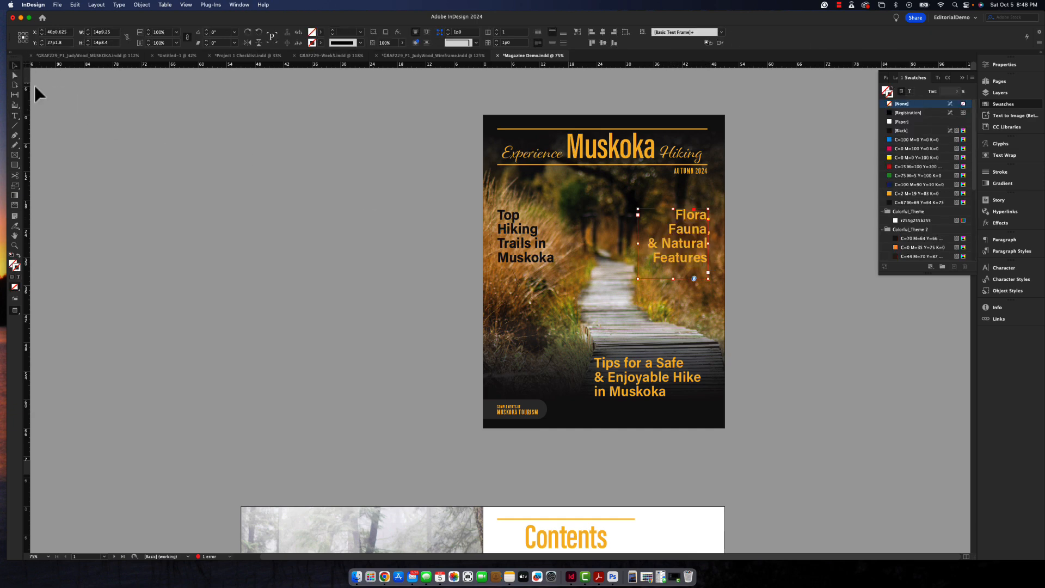
double_click(669, 241)
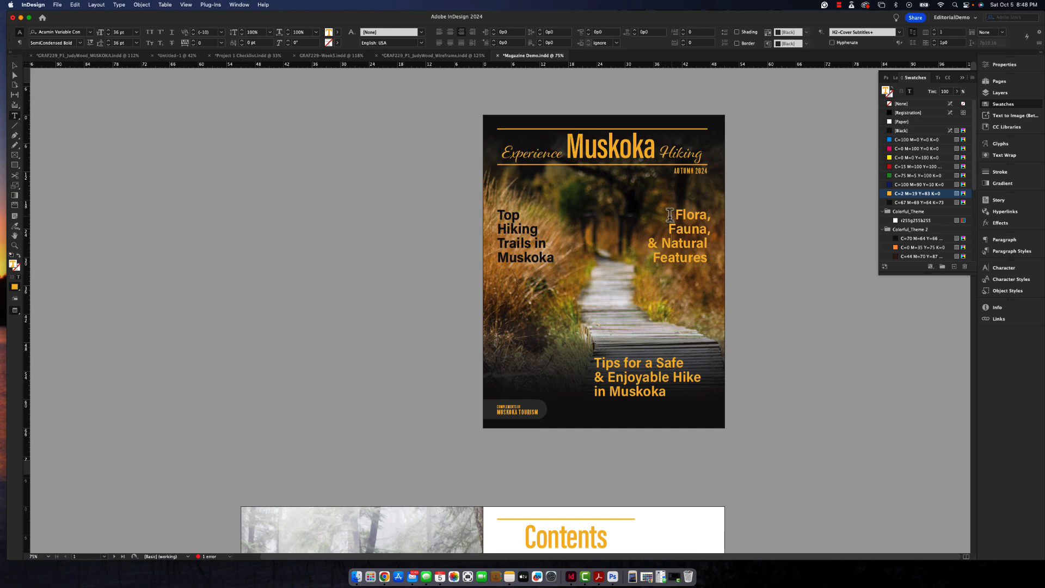
click(16, 68)
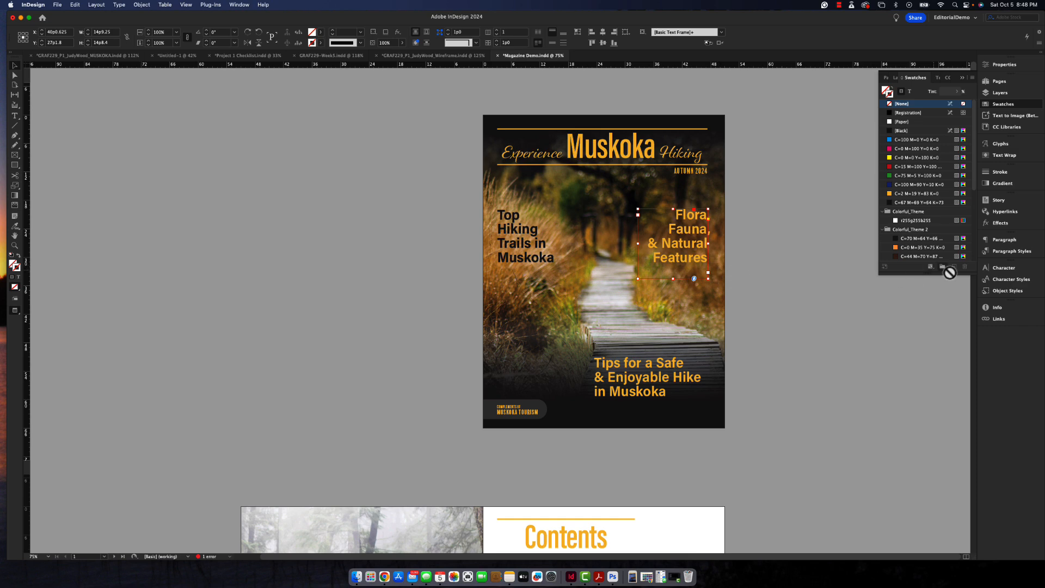
- Open the Drop Shadow effect for the "Flora, Fauna, & Natural Features" frame, turn on the preview and enable the shadow for its text
click(1001, 224)
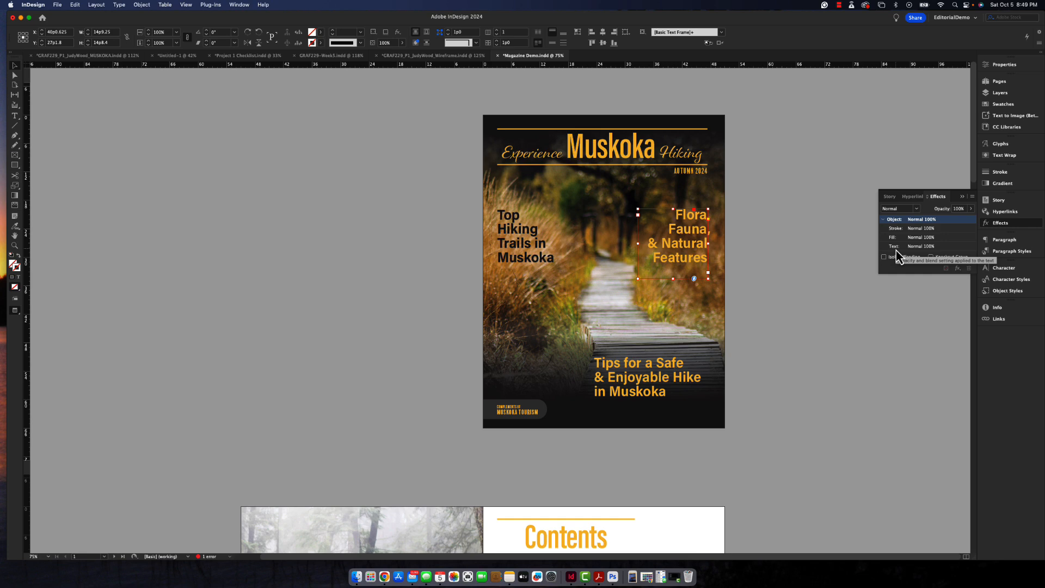
click(958, 270)
click(970, 286)
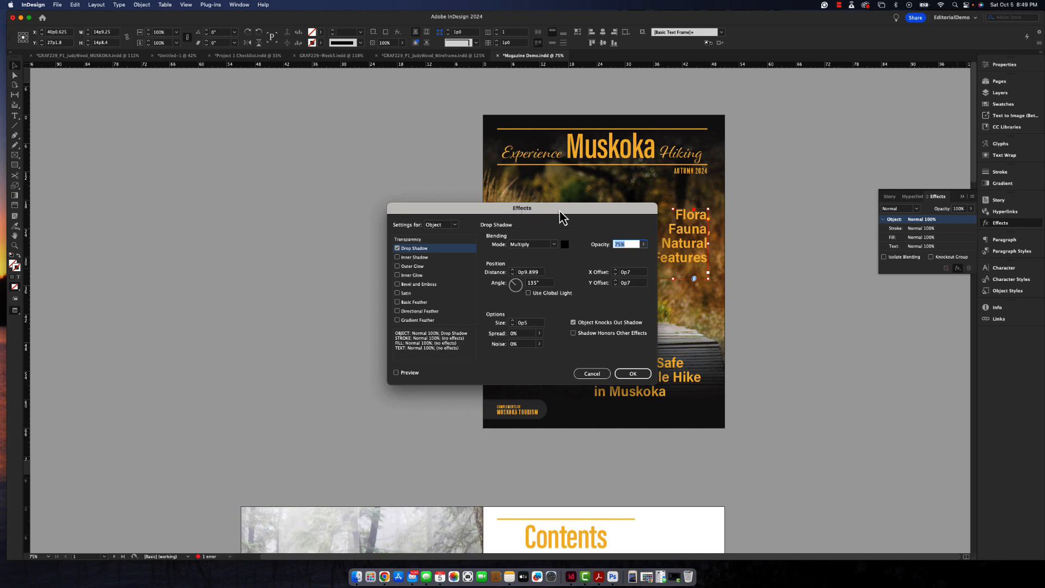
drag(561, 215, 381, 130)
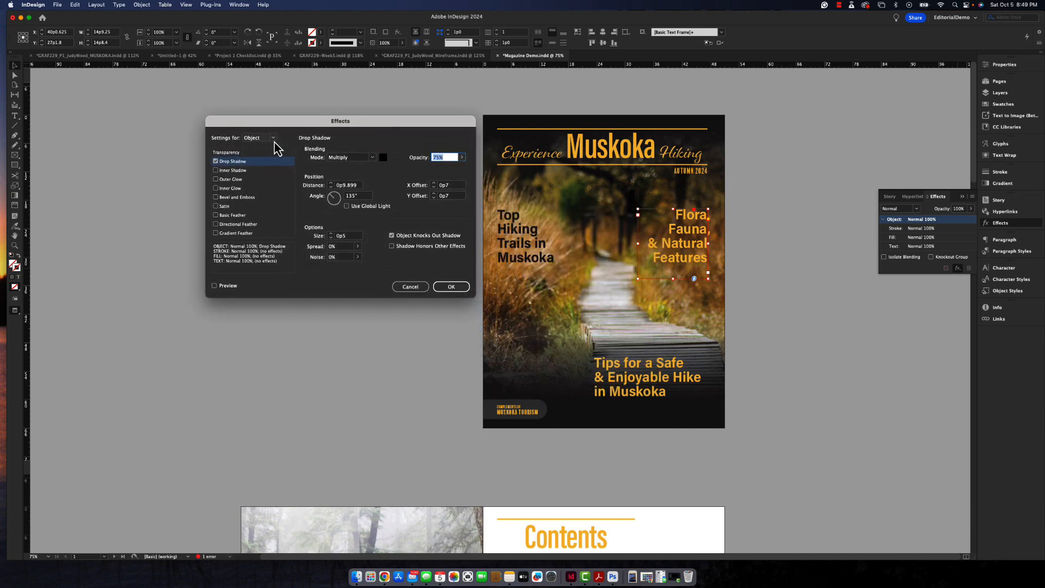
click(215, 287)
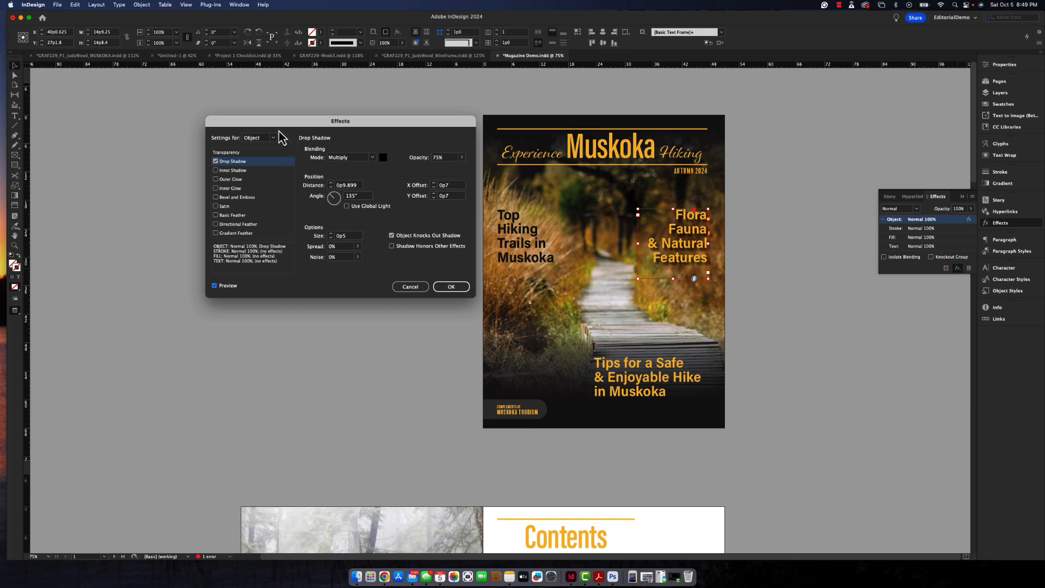
click(272, 138)
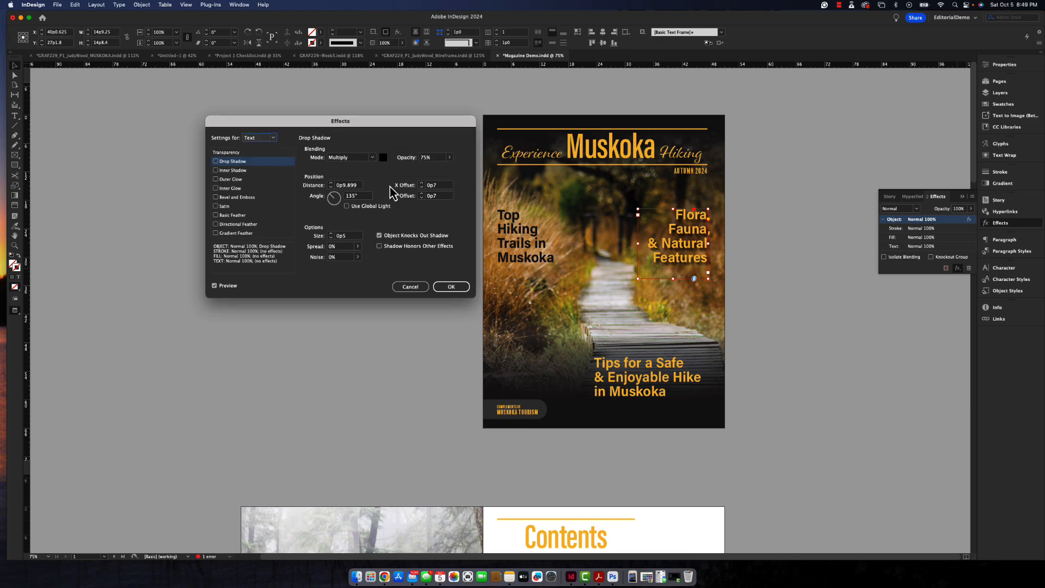
click(216, 162)
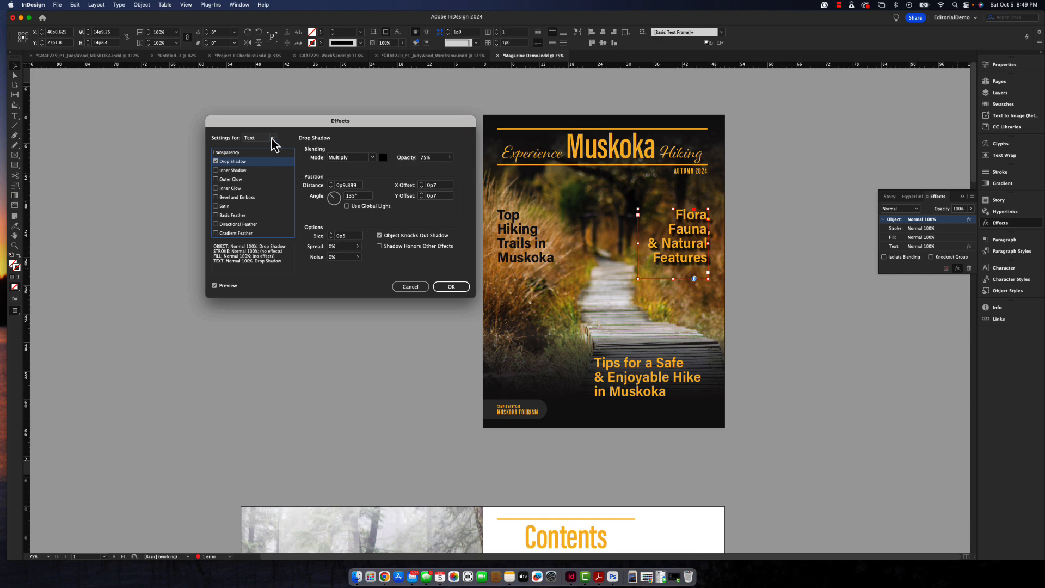
- Set the text drop shadow's X and Y offsets to 0p3
click(436, 188)
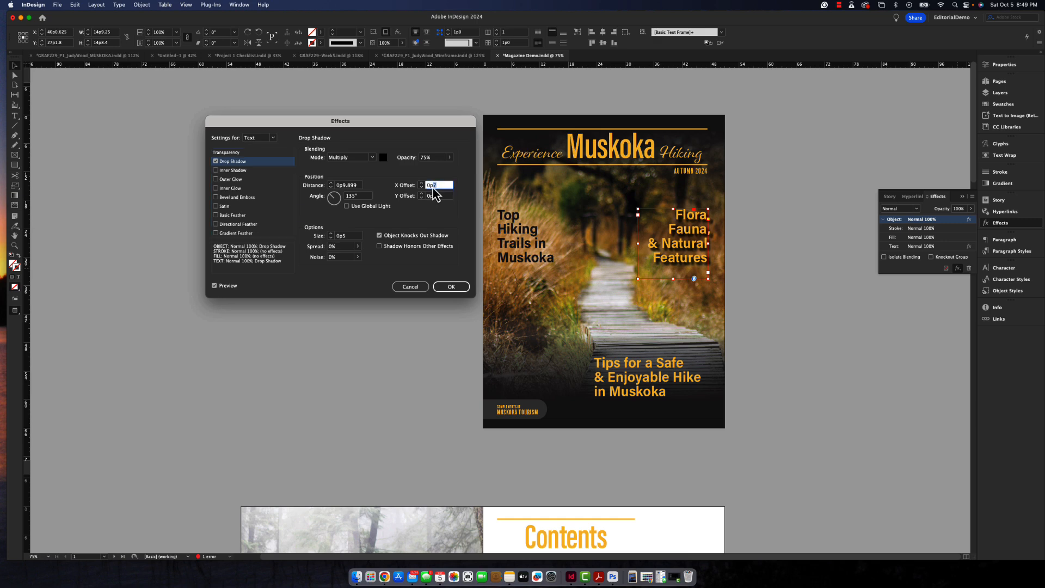
text(0p3)
key(Tab)
text(0p3)
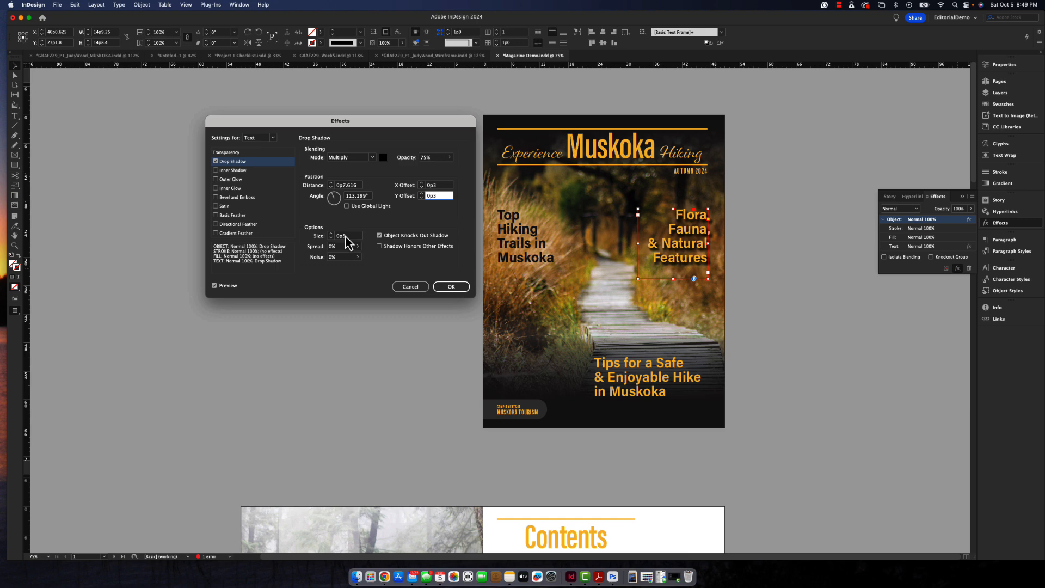
key(Tab)
- Turn off the drop shadow at the object level and return to the text-level shadow settings
click(273, 138)
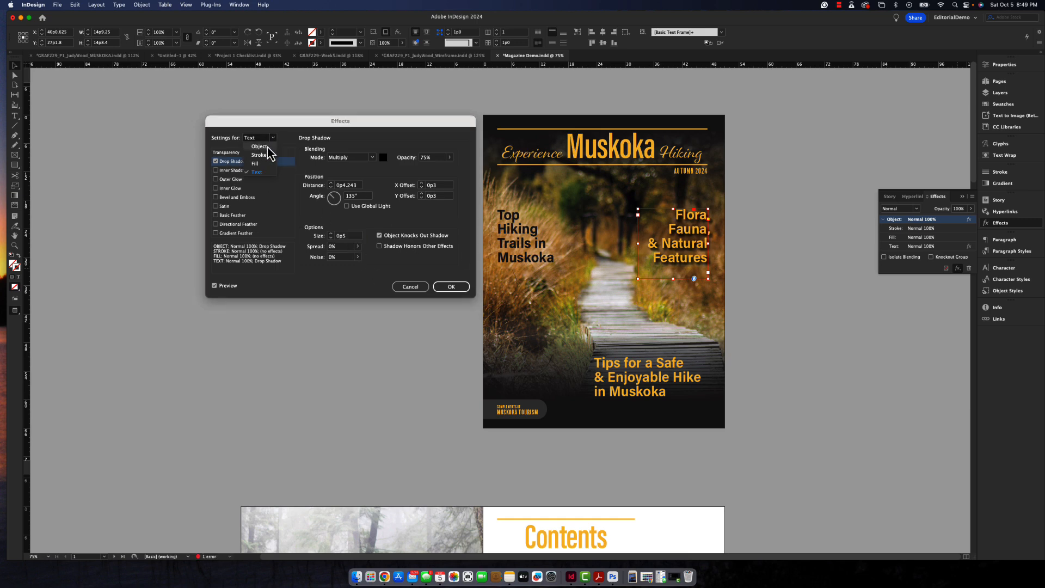
click(267, 147)
click(274, 139)
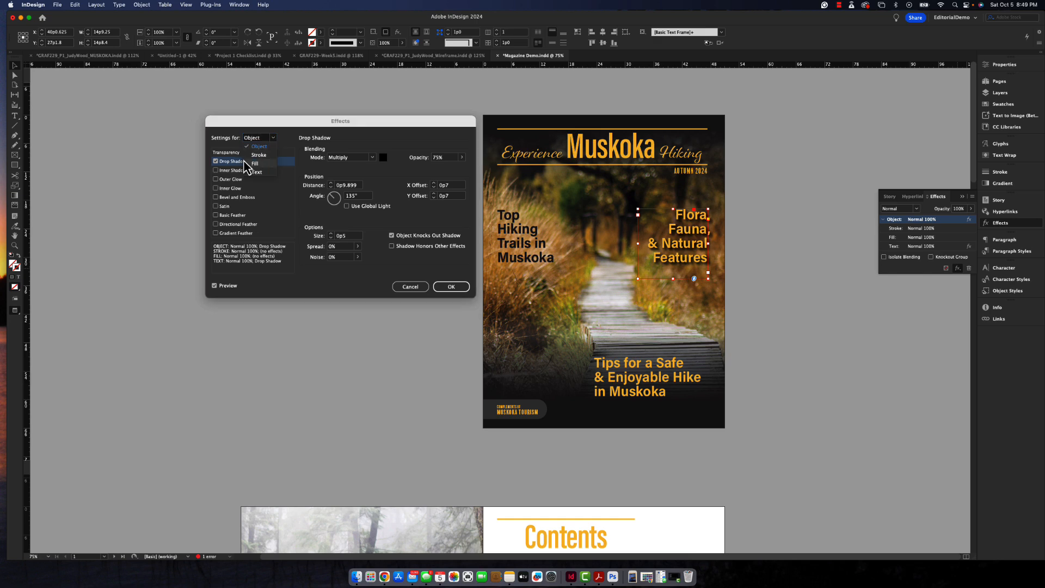
click(215, 161)
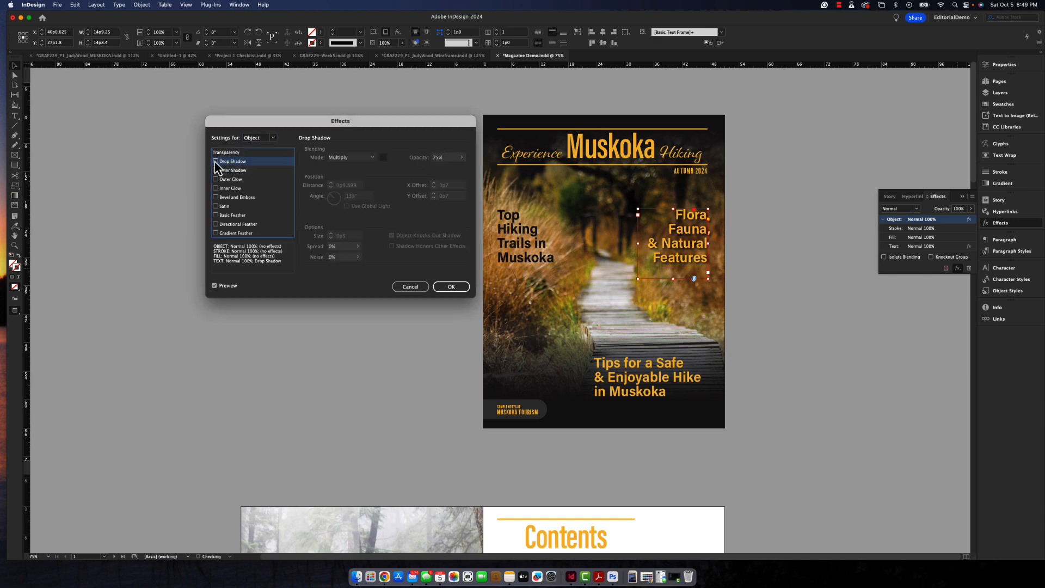
click(275, 139)
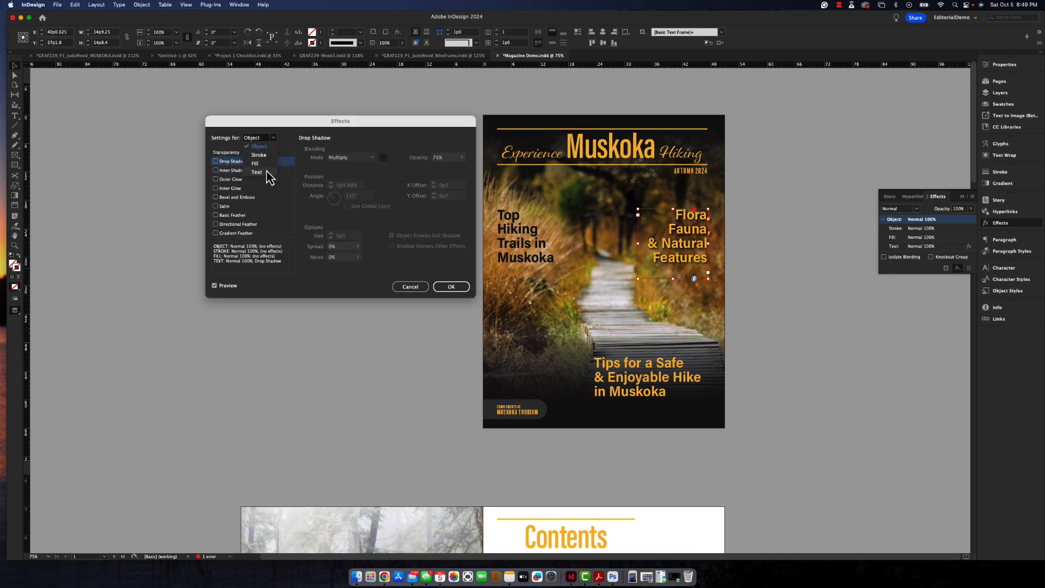
click(269, 174)
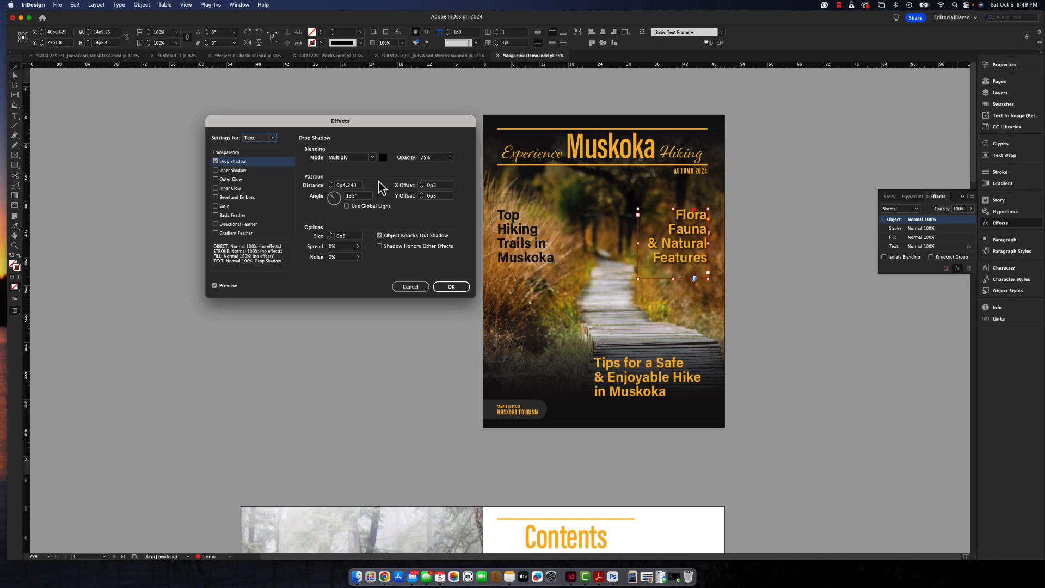
- Set the text drop shadow's noise to 3% and its size to 0p4
click(330, 258)
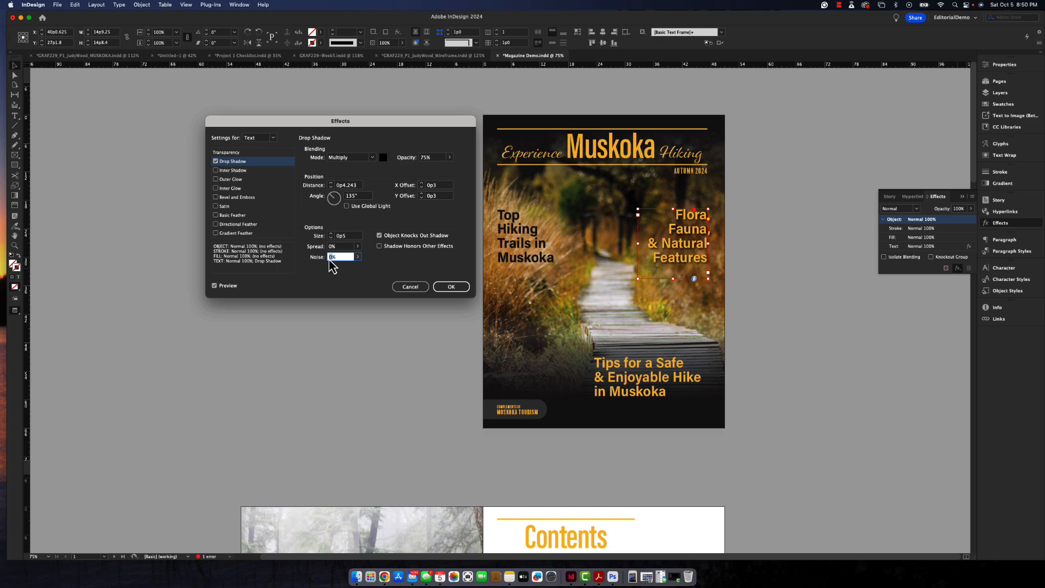
text(3)
key(Tab)
click(345, 237)
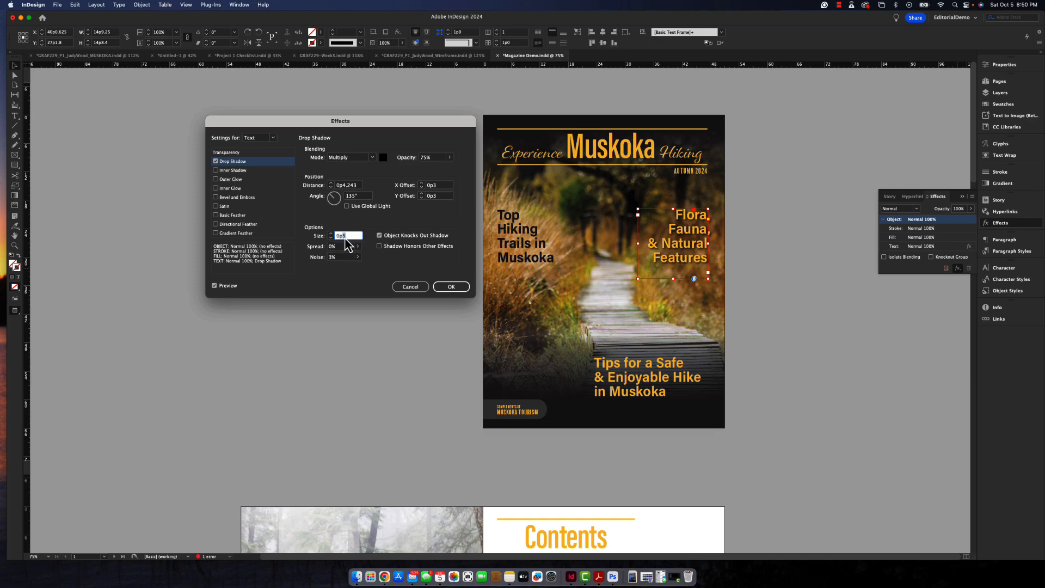
key(Tab)
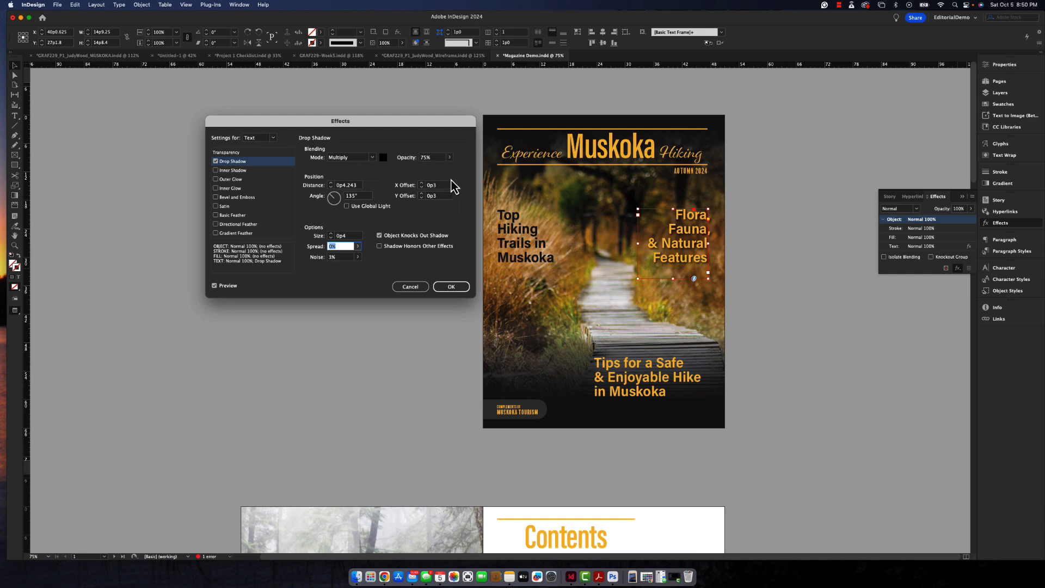
- Reduce the text drop shadow's X and Y offsets to 0p2 and apply the effect to the headline
click(435, 186)
click(437, 197)
text(2)
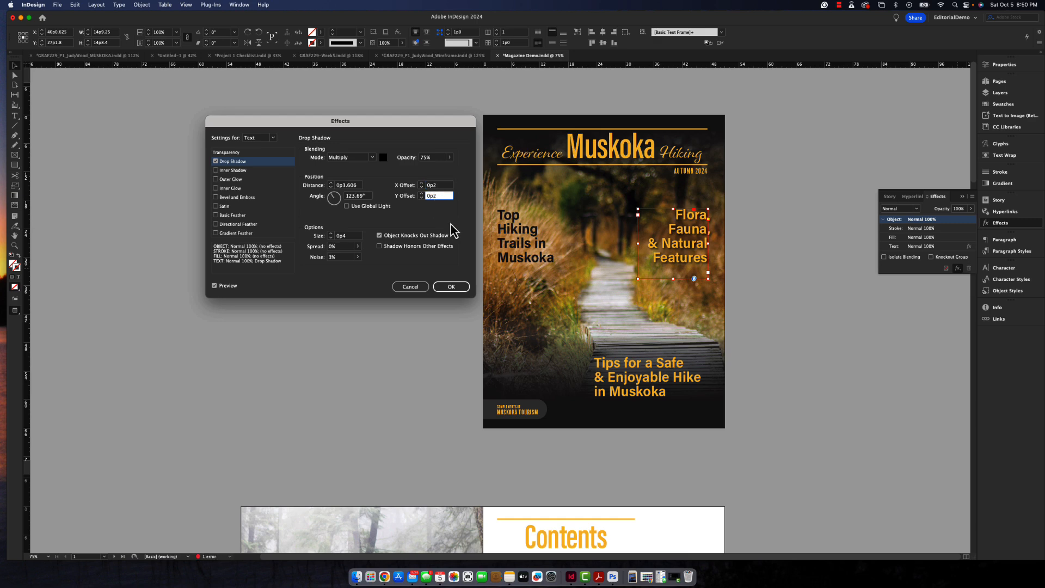
key(Tab)
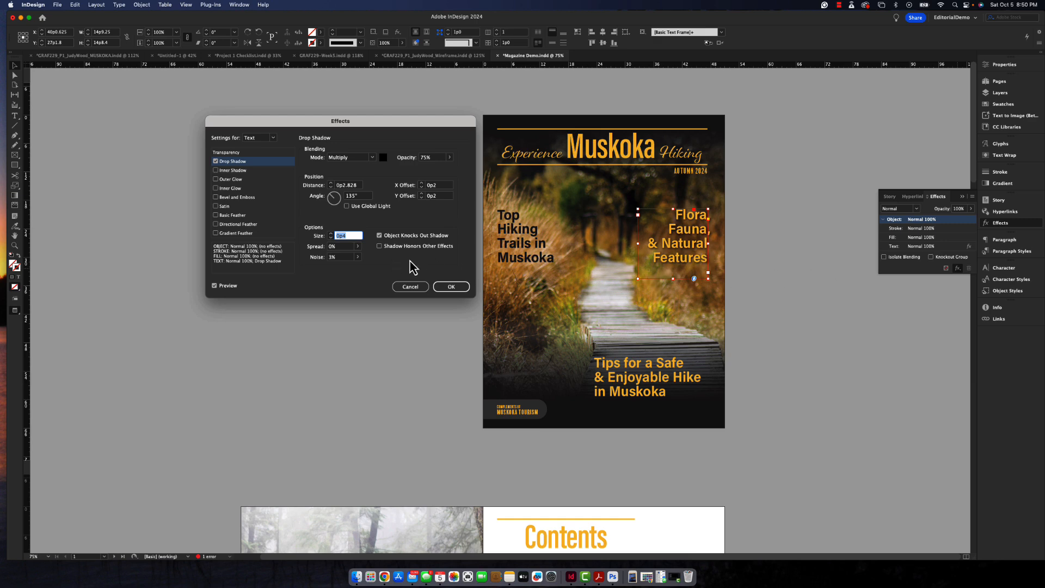
click(450, 287)
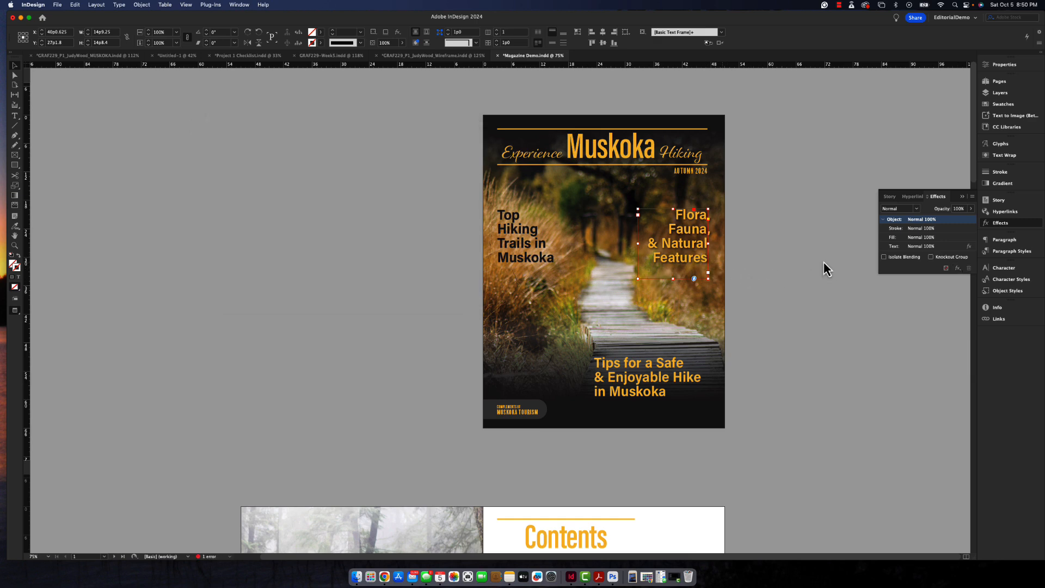
- Create a new object style from the headline frame and name it "Text Dropshadow"
click(1015, 293)
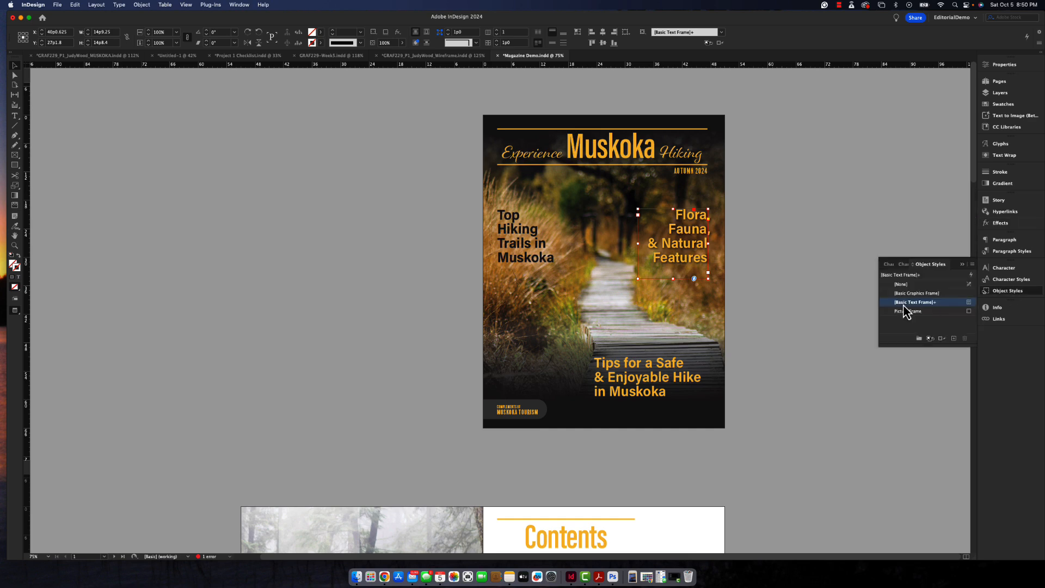
alt+click(954, 339)
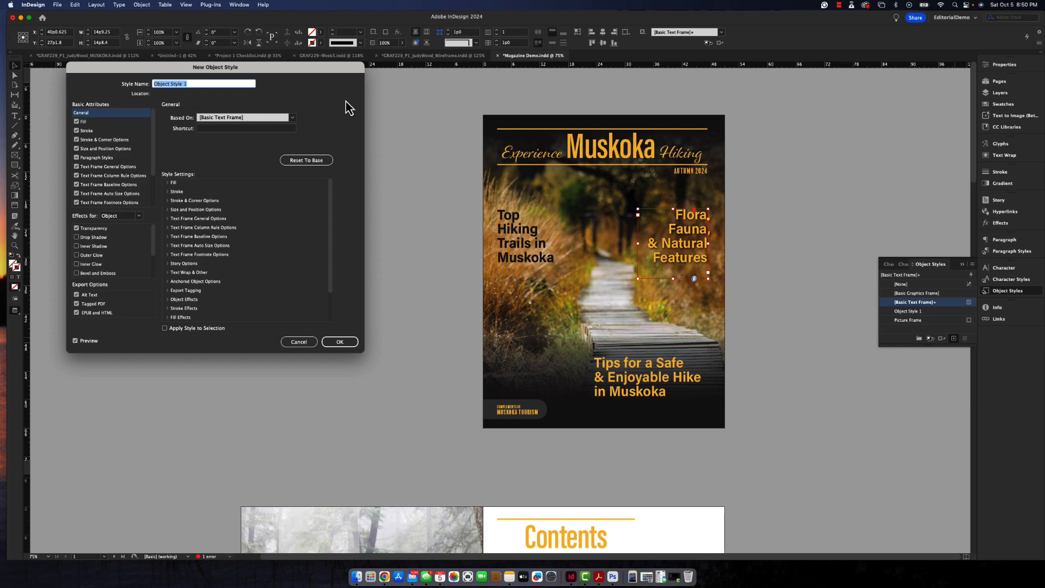
text(drop)
- Exclude all basic attributes, from Fill through Export Tagging, from the "Text Dropshadow" object style
click(76, 126)
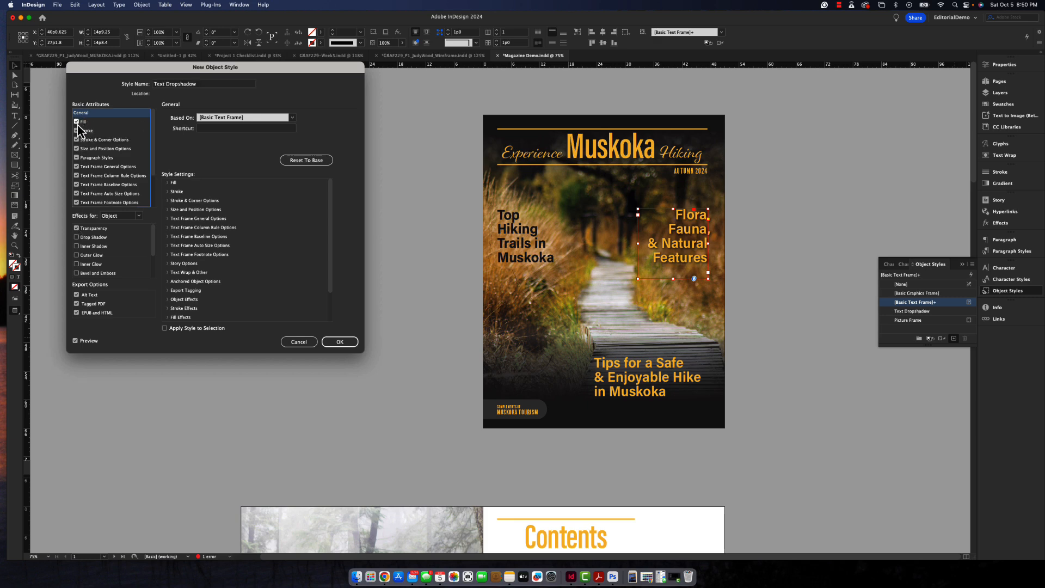
click(76, 167)
click(76, 175)
click(77, 185)
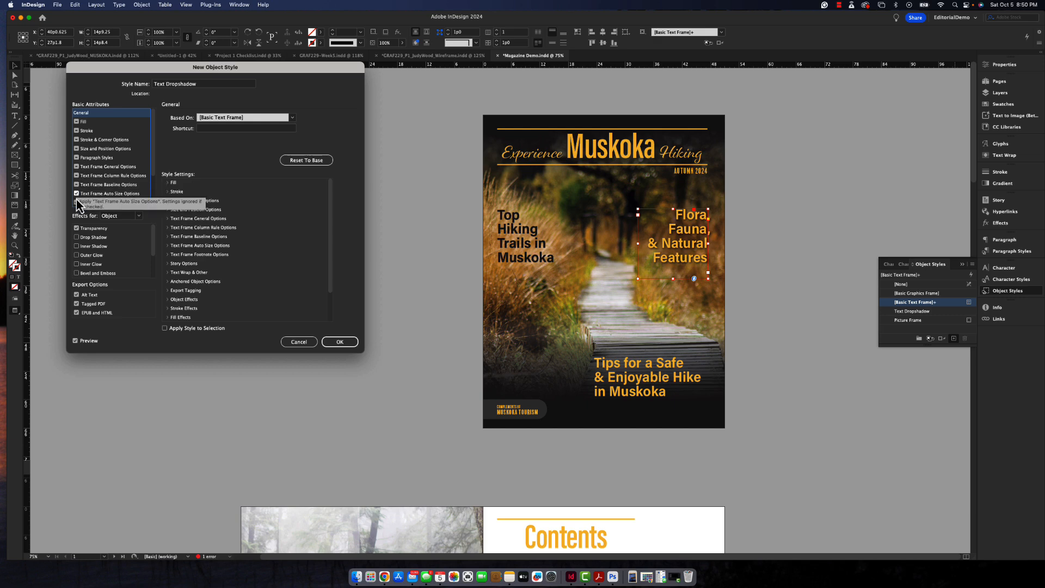
click(77, 194)
scroll(90, 172, down, 1)
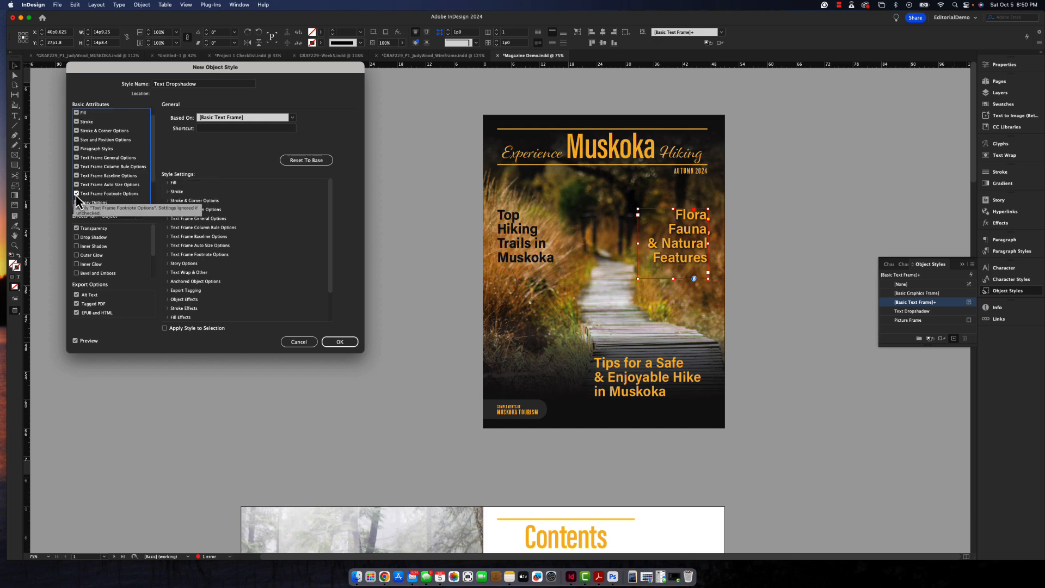
click(76, 194)
scroll(87, 180, down, 1)
click(77, 194)
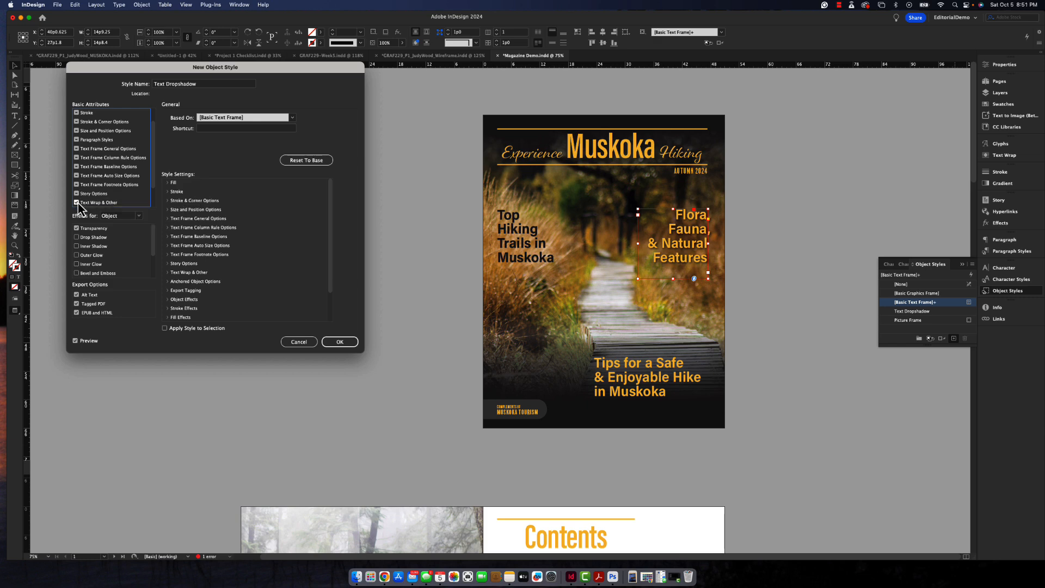
click(77, 203)
scroll(106, 166, down, 3)
click(77, 186)
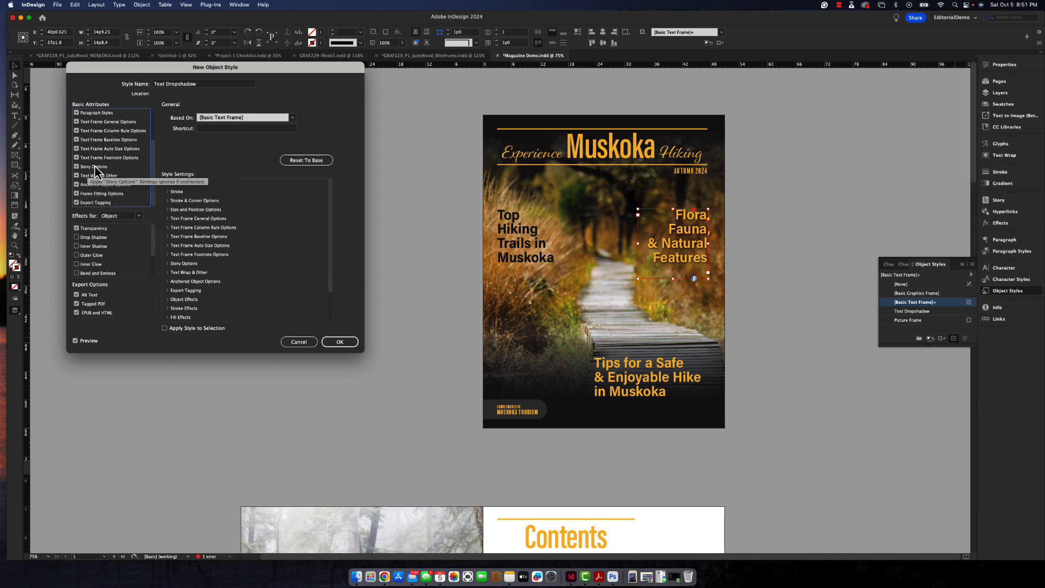
click(77, 203)
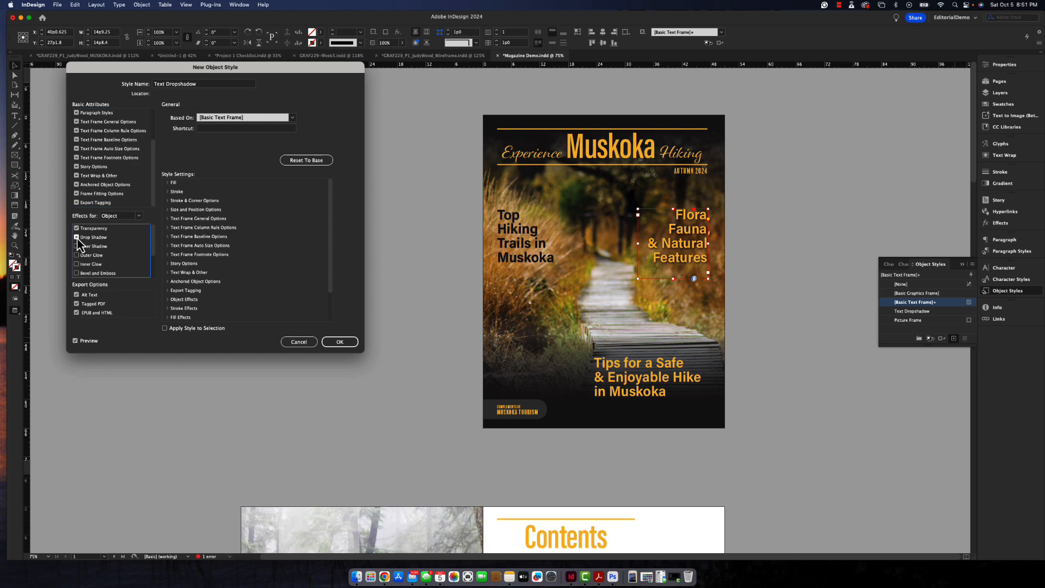
- Try an object-level drop shadow in the new style with 0p2 X and Y offsets, 0p3 size and 3% noise
click(101, 238)
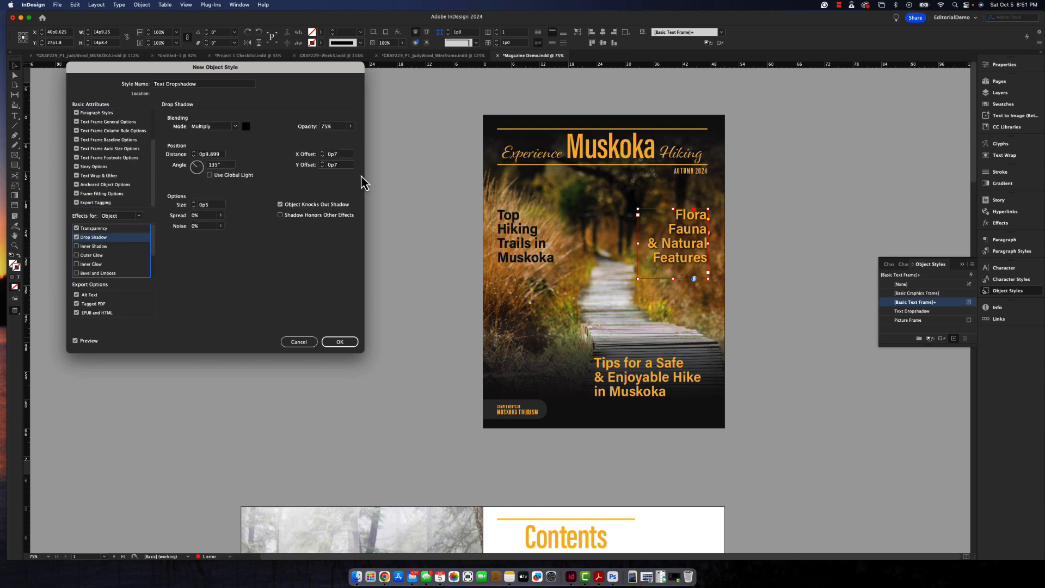
click(336, 156)
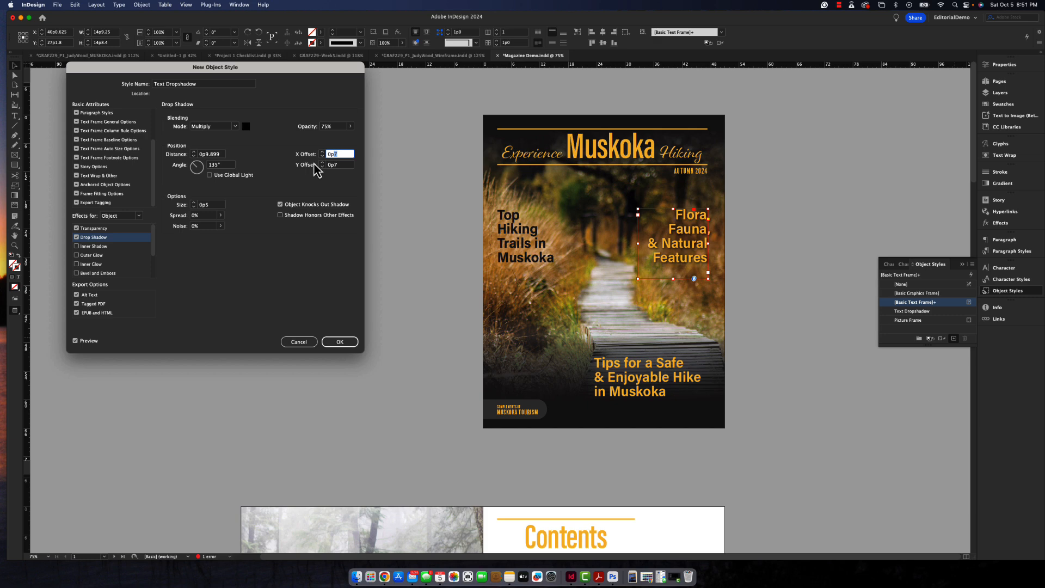
text(0p2)
key(Tab)
text(0p2)
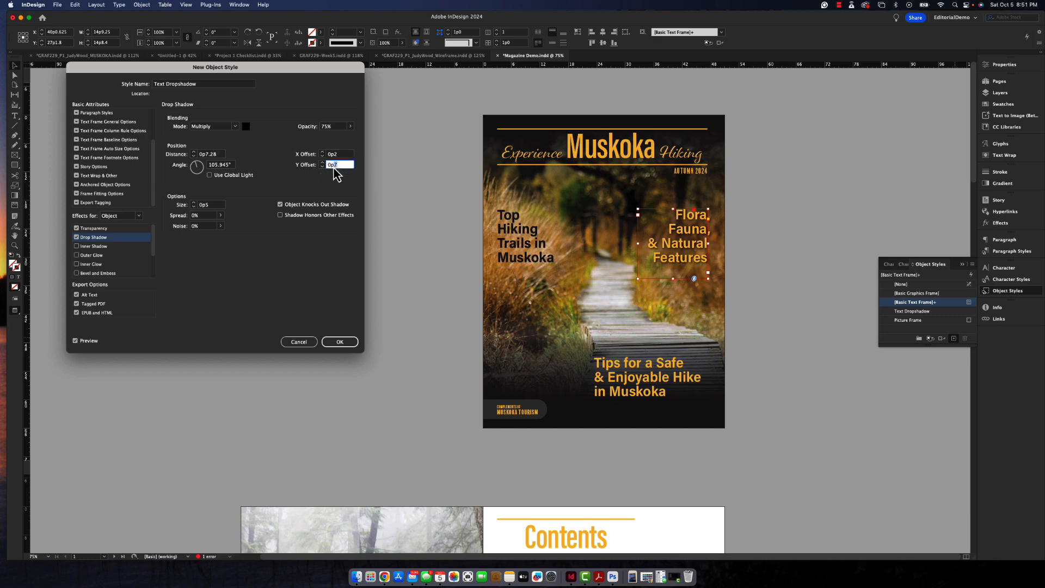
key(Tab)
text(0p3)
click(192, 228)
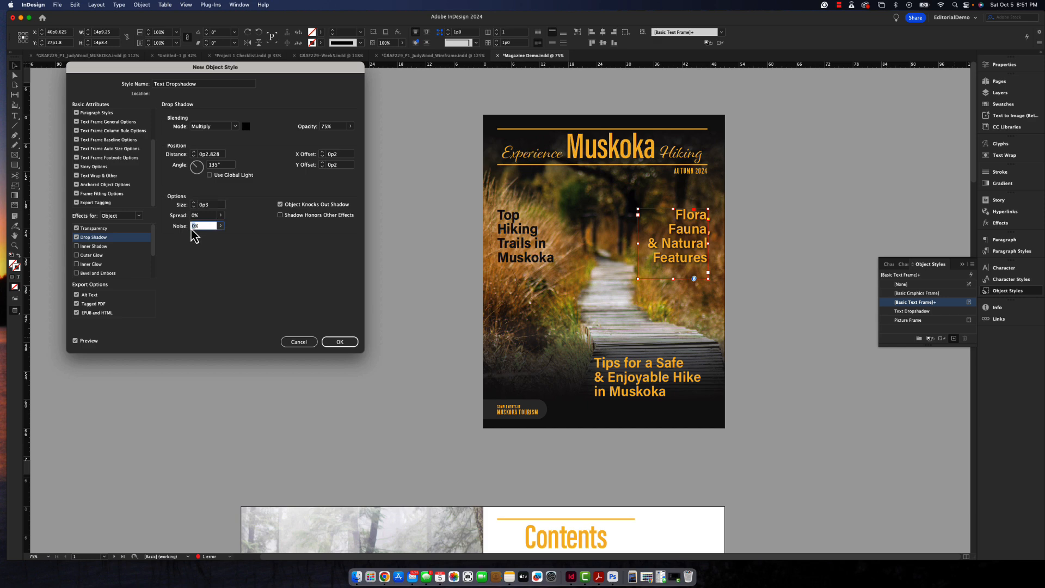
text(3%)
- Turn off the object-level drop shadow, keep the text-level one, and save the "Text Dropshadow" style
click(140, 216)
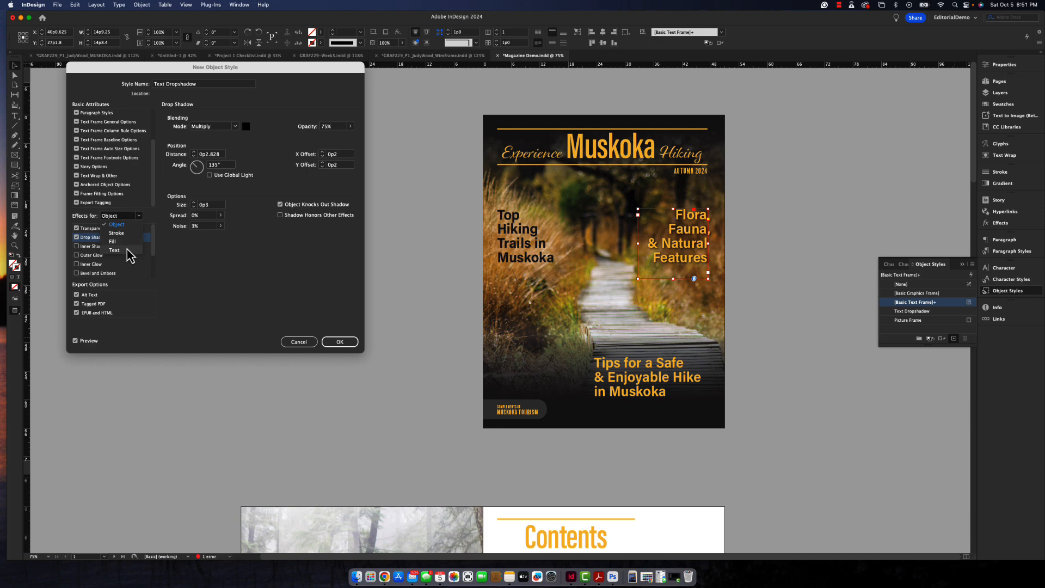
click(121, 257)
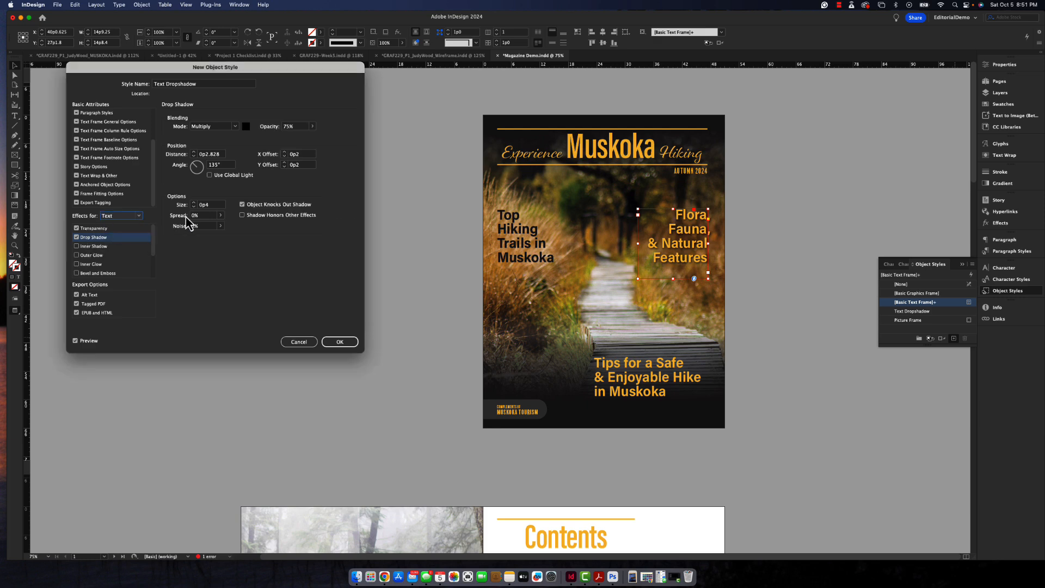
click(139, 216)
click(125, 228)
click(100, 238)
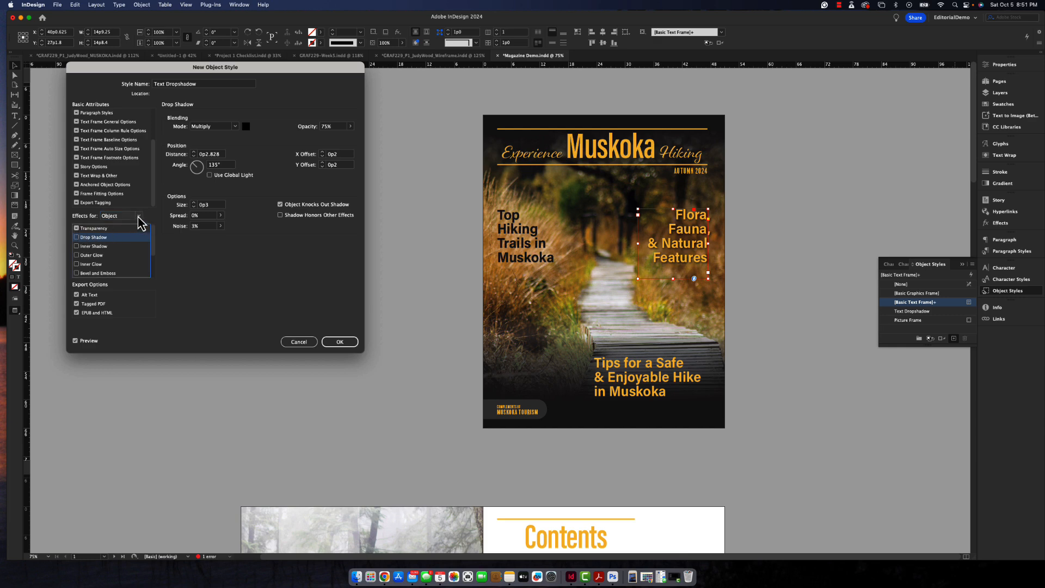
click(139, 216)
click(132, 252)
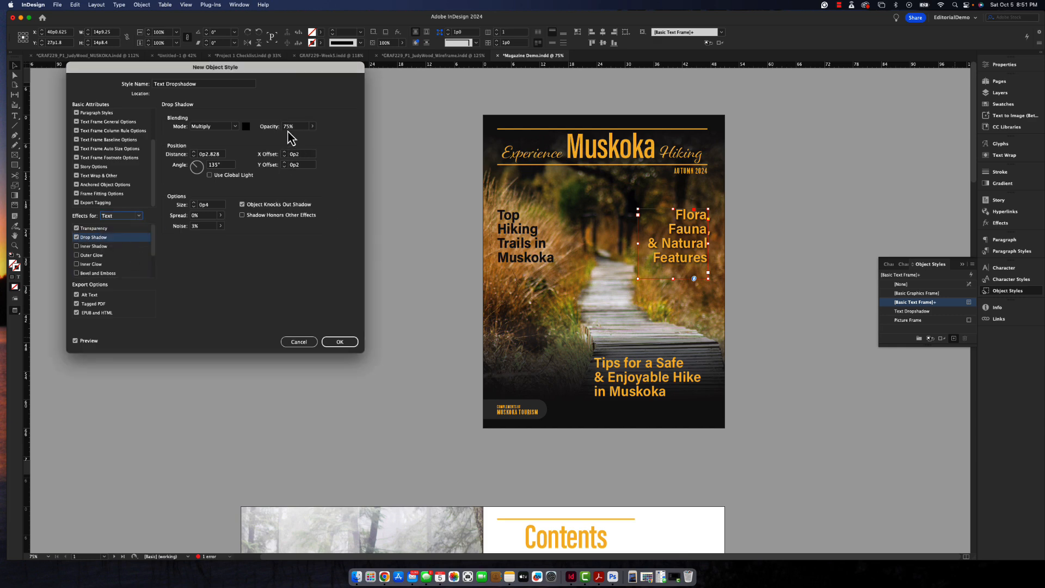
click(339, 341)
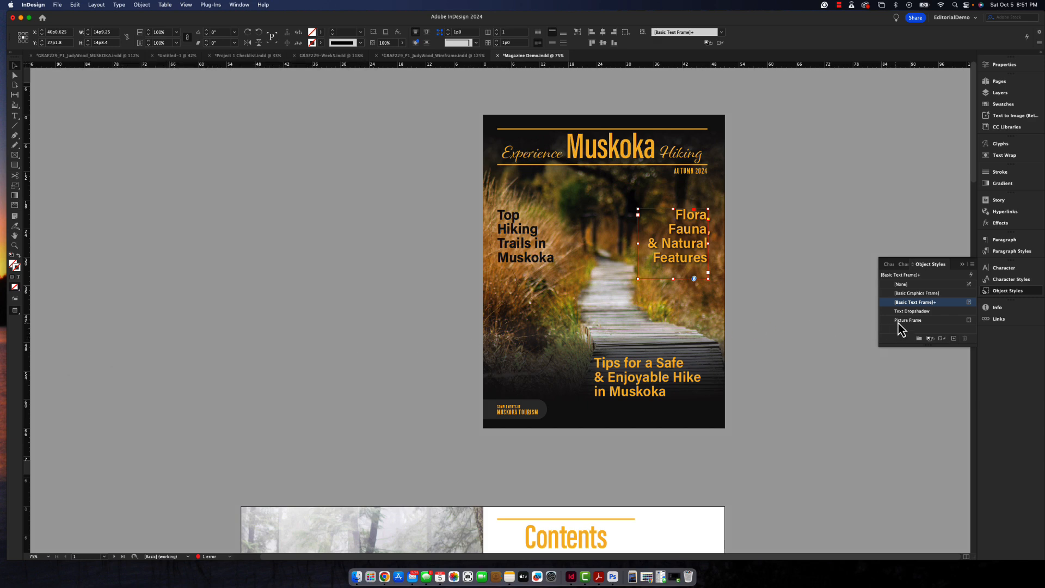
- Apply the "Text Dropshadow" object style to the cover's "Flora, Fauna, & Natural Features" and "Tips for a Safe & Enjoyable Hike" headlines
click(908, 312)
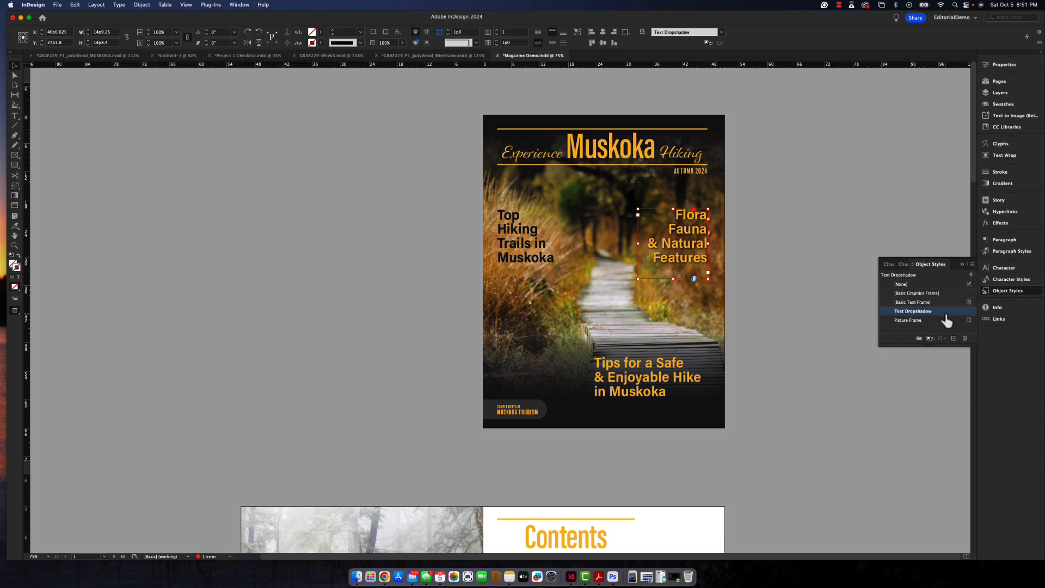
click(644, 385)
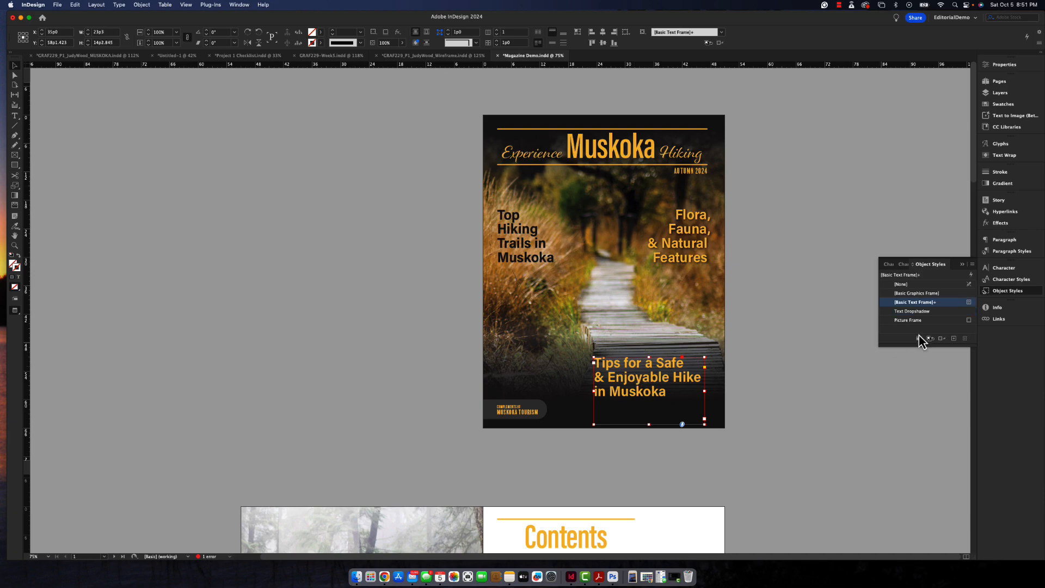
click(940, 312)
- Apply "Text Dropshadow" to the "Top Hiking Trails in Muskoka" title, comparing it with the [Basic Text Frame] style
scroll(616, 388, down, 8)
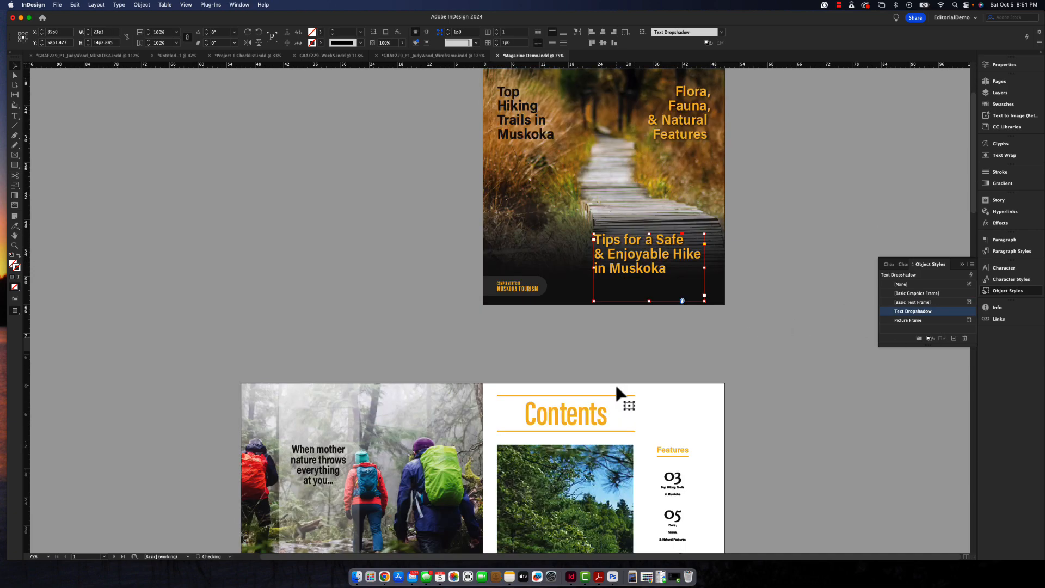
scroll(566, 334, down, 10)
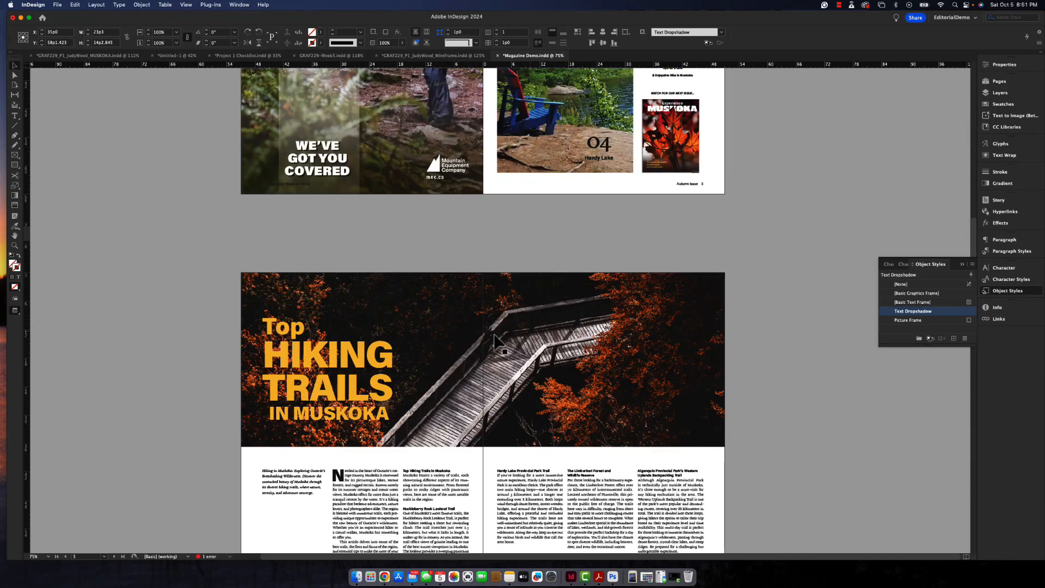
click(338, 370)
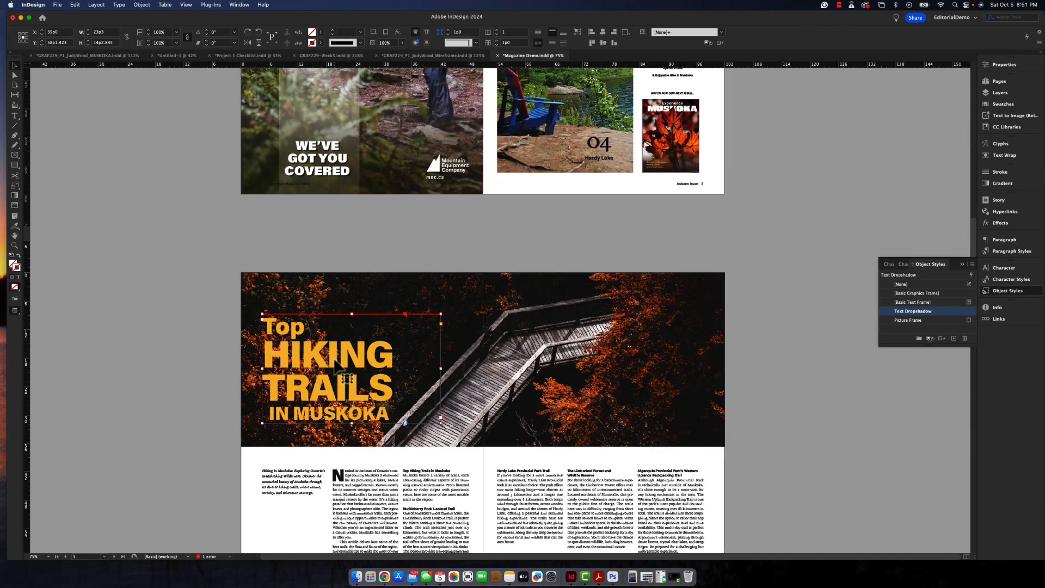
click(929, 312)
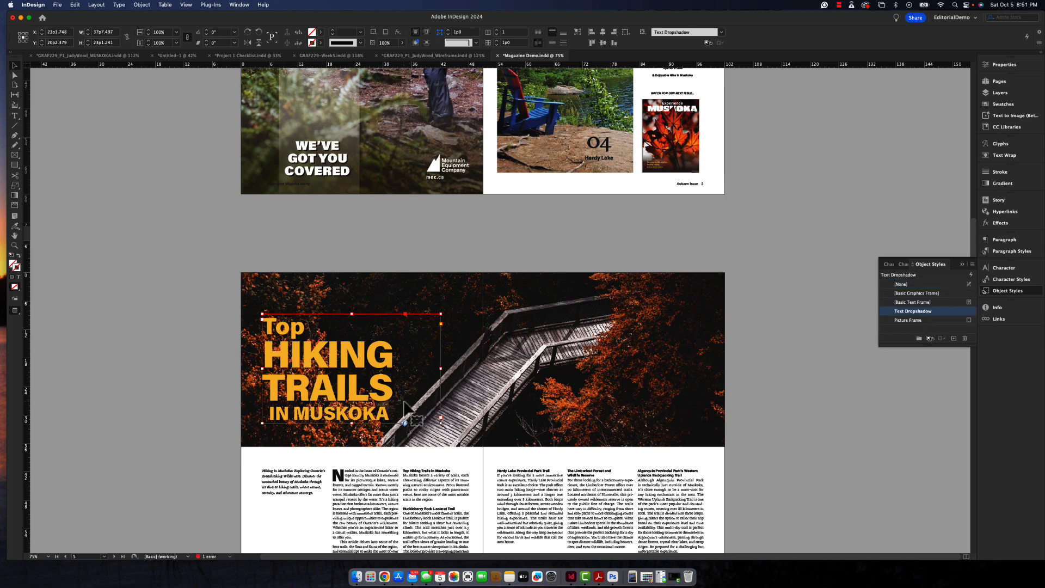
click(913, 303)
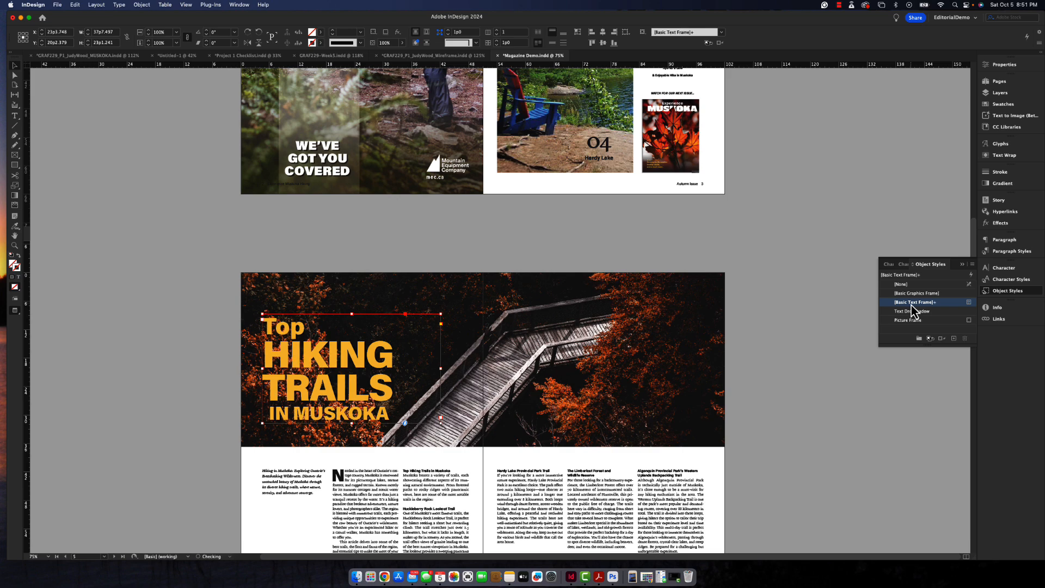
click(912, 313)
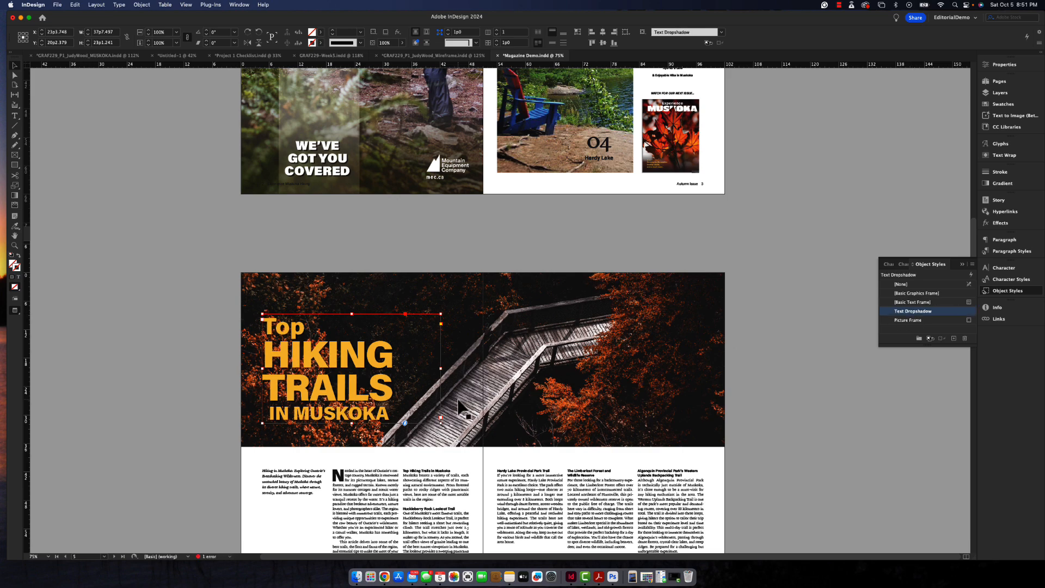
- Apply the "Text Dropshadow" object style to the "Flora, Fauna, and Natural Features" title on page 6
scroll(461, 409, down, 10)
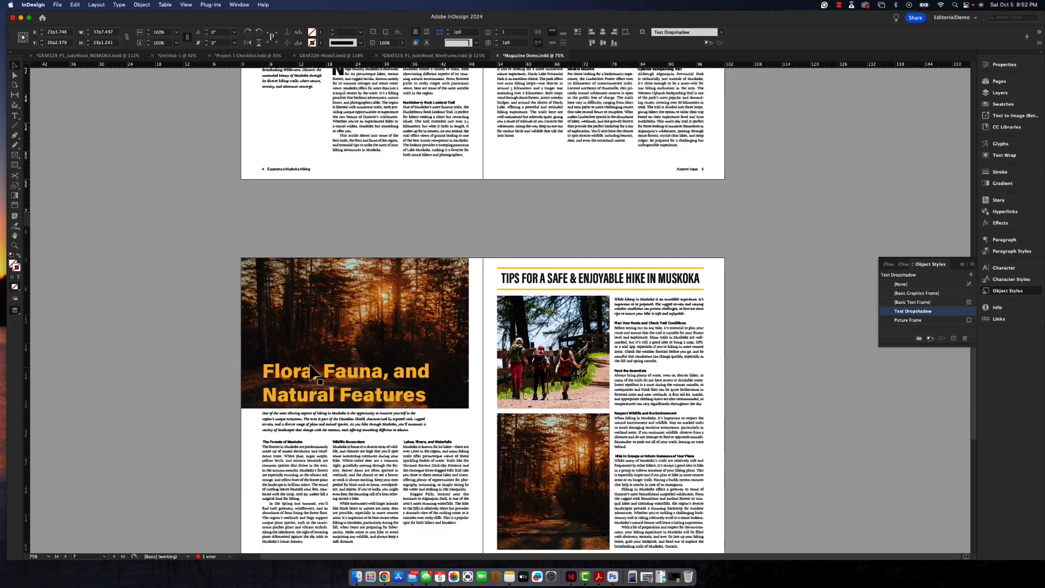
click(340, 377)
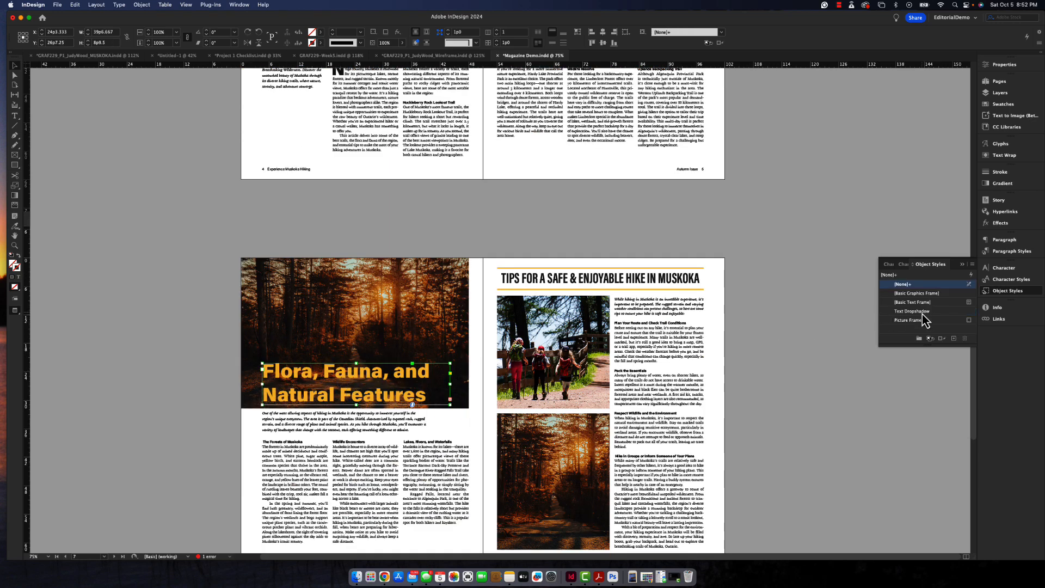
click(923, 312)
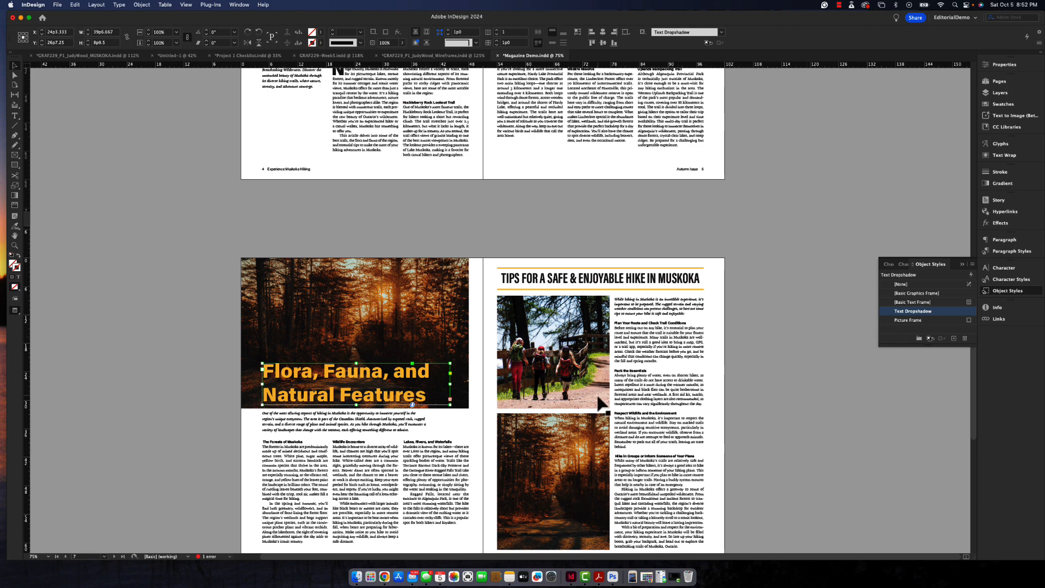
- Tighten the leading of the "Natural Features" line in the page 6 title to 37 pt
scroll(441, 416, down, 2)
scroll(440, 418, down, 15)
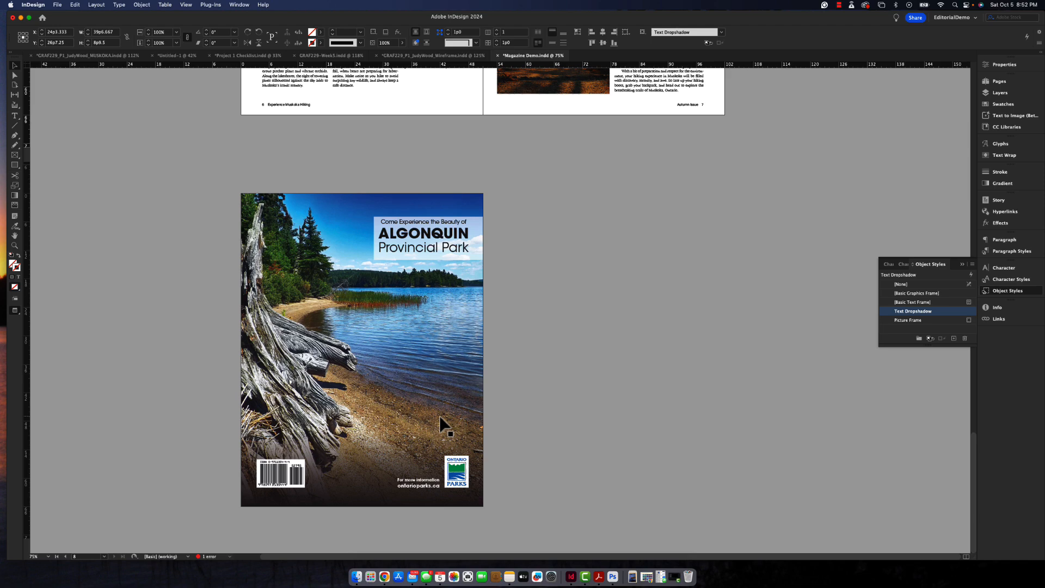
scroll(443, 425, up, 17)
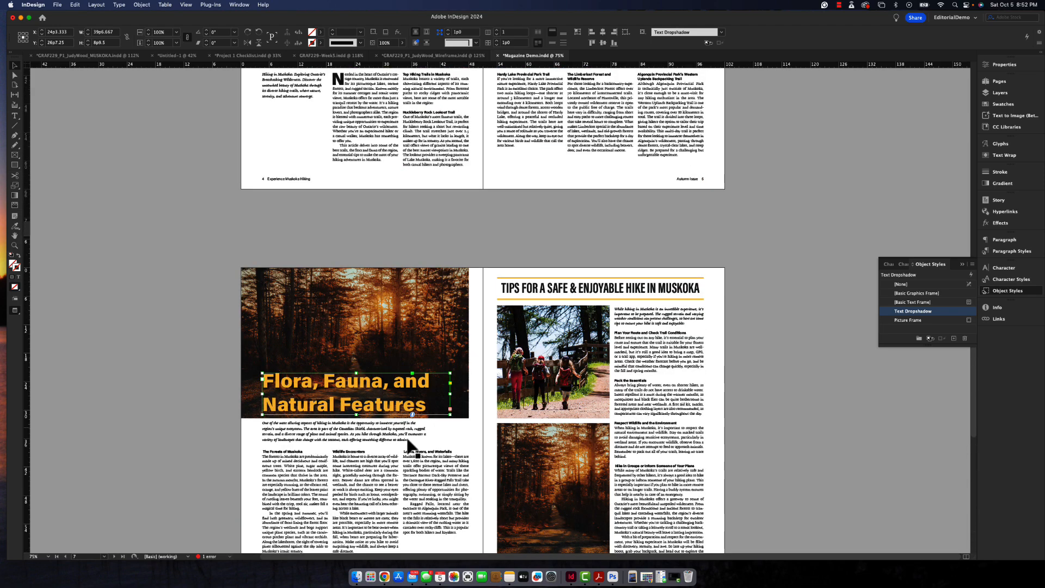
triple_click(357, 405)
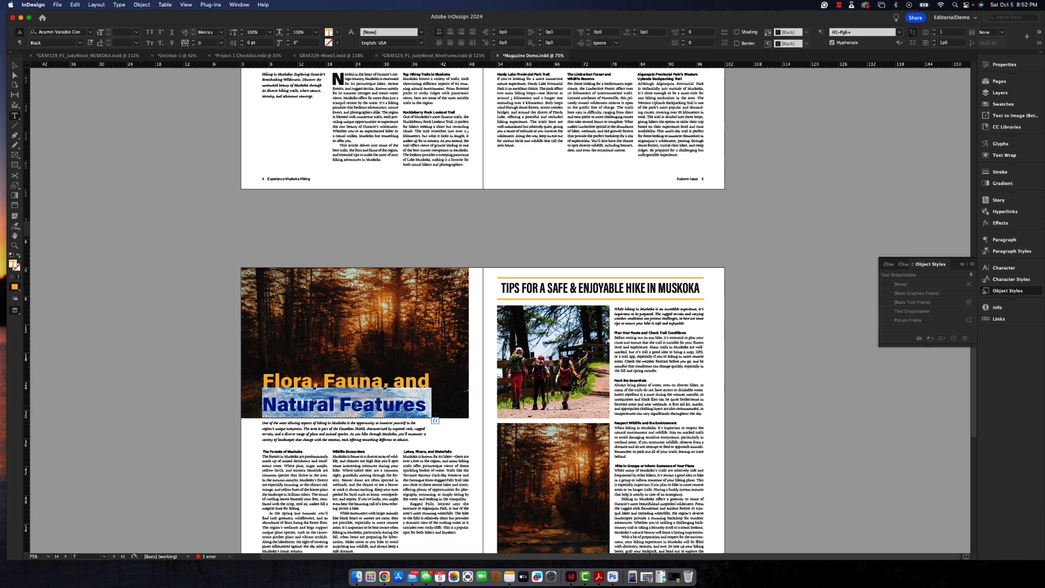
key(alt+Up)
key(alt+Up)
key(alt+Up)
key(alt+Up)
key(alt+Up)
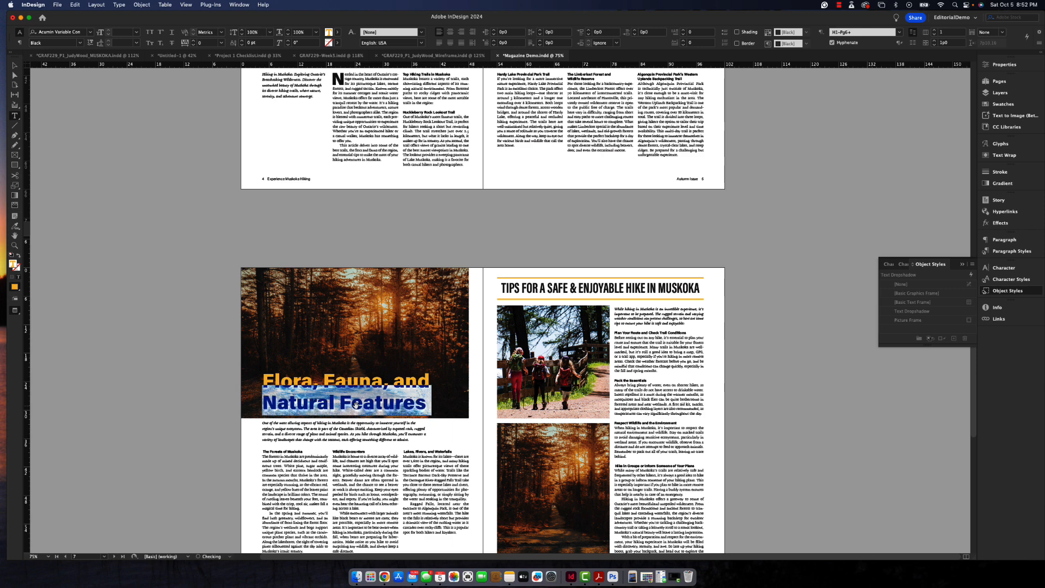
key(alt+Up)
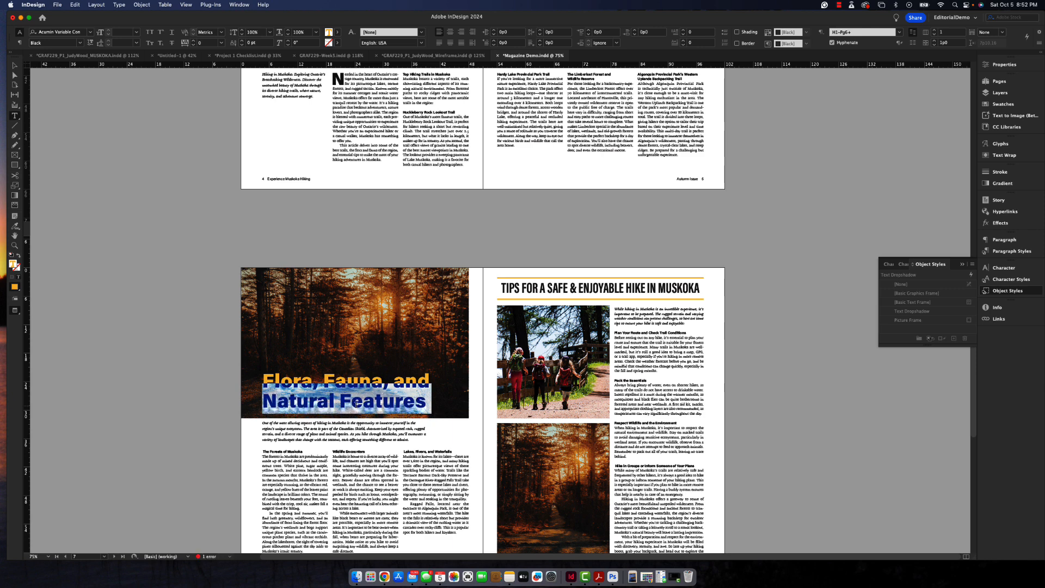
click(356, 405)
- Review the titles, photos and text layout on the inside article spreads, pages 4 to 7
scroll(414, 396, down, 1)
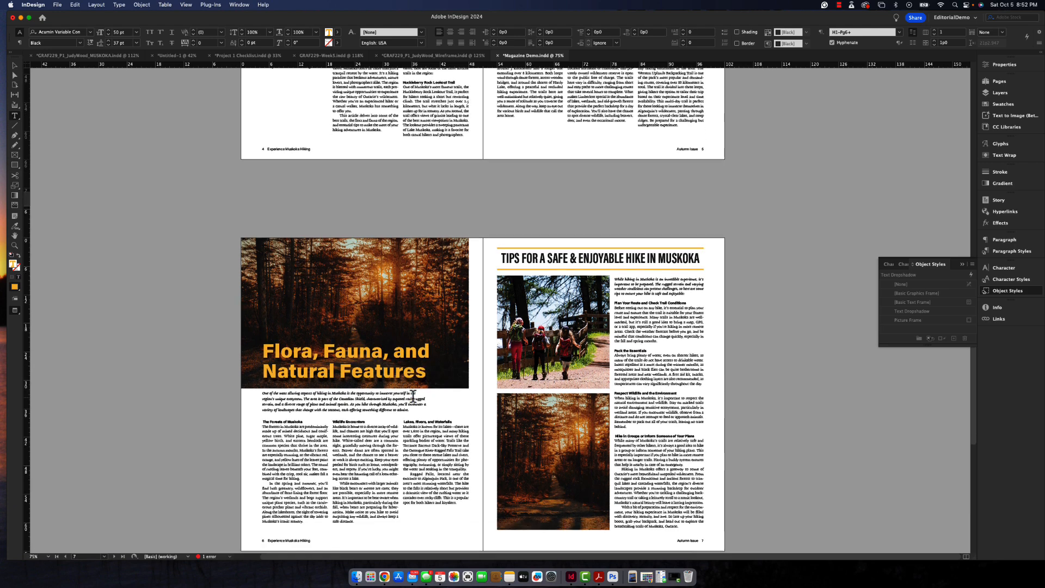
scroll(414, 396, down, 5)
scroll(414, 396, up, 1)
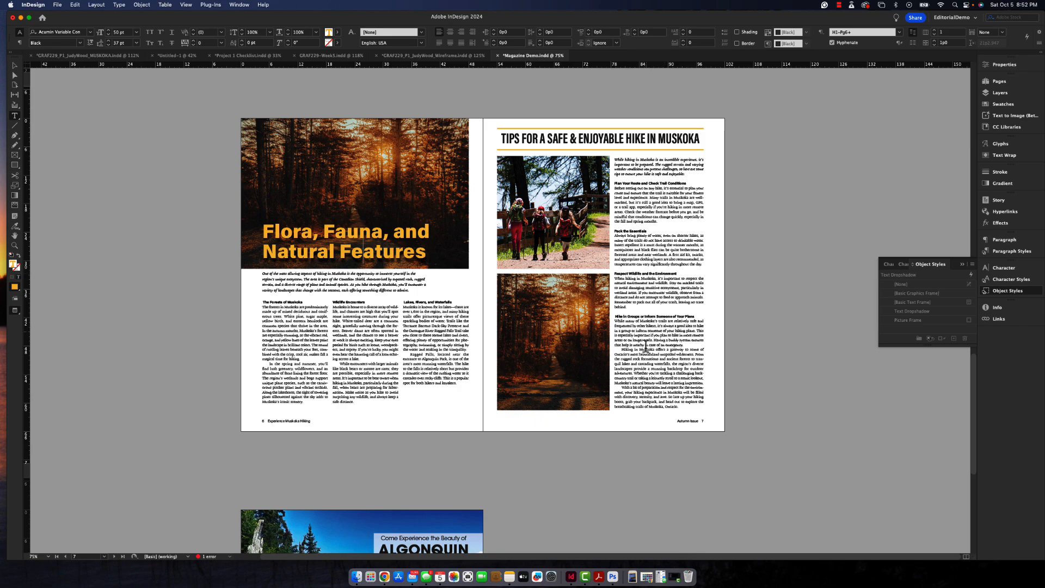
scroll(623, 299, up, 3)
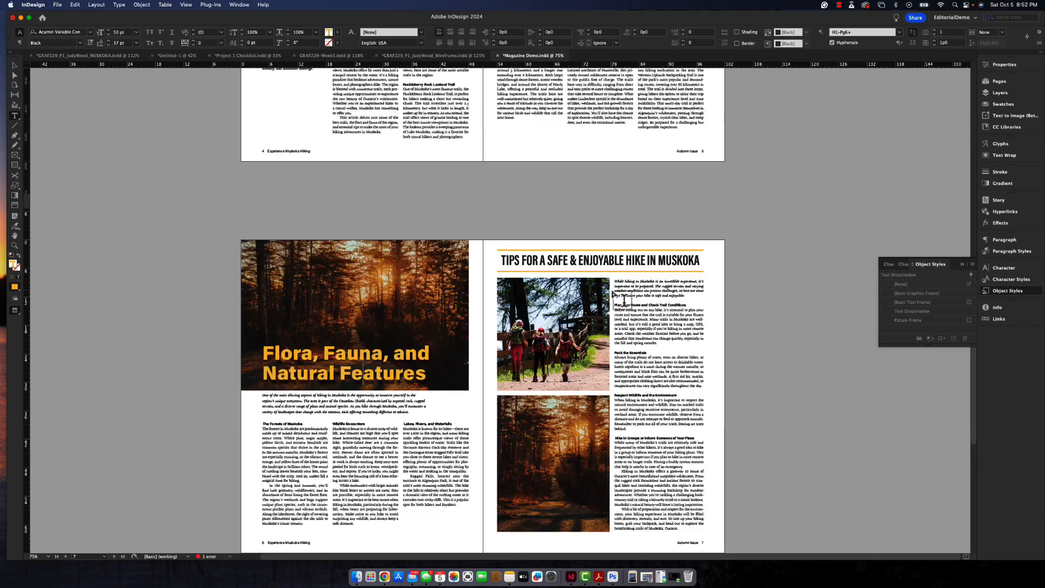
scroll(623, 299, up, 5)
scroll(623, 299, down, 4)
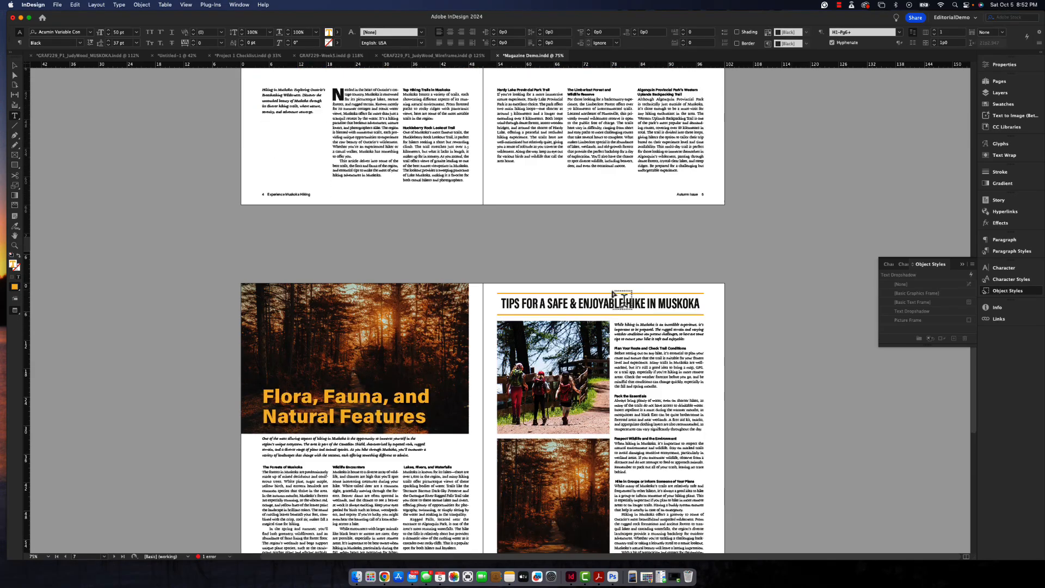
scroll(622, 298, up, 5)
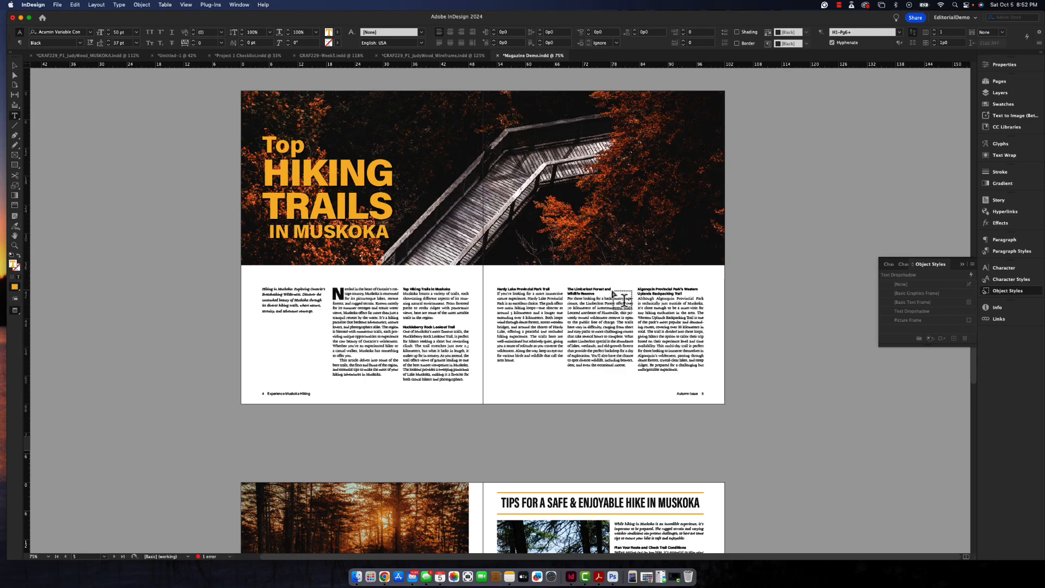
scroll(624, 298, down, 8)
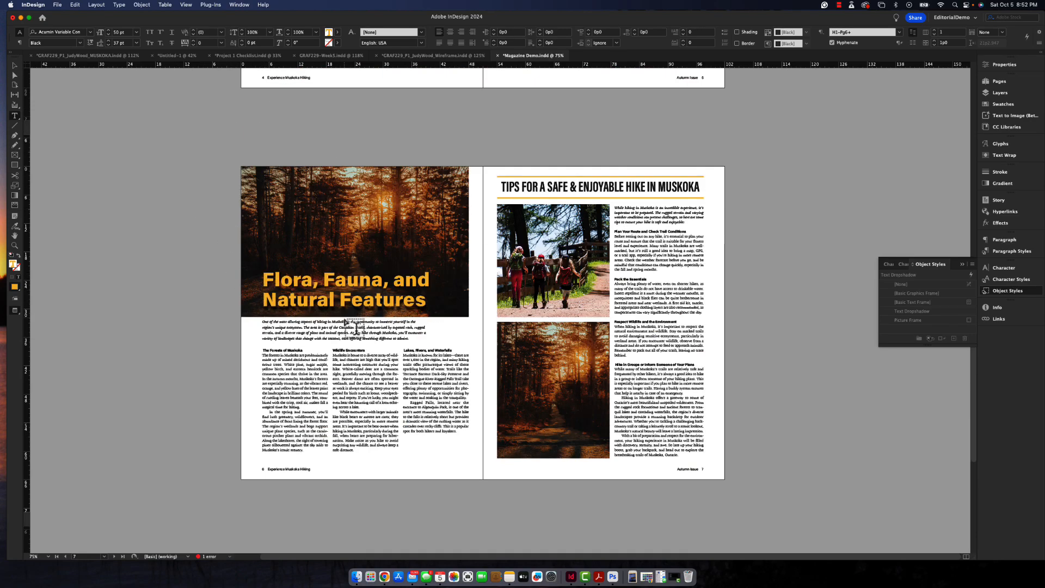
scroll(357, 315, up, 3)
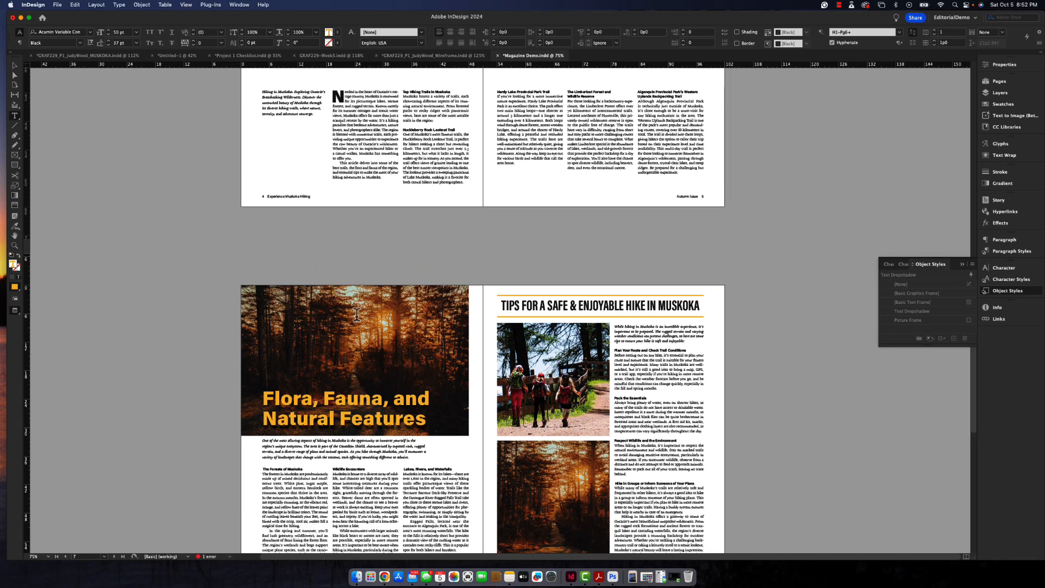
scroll(357, 315, up, 8)
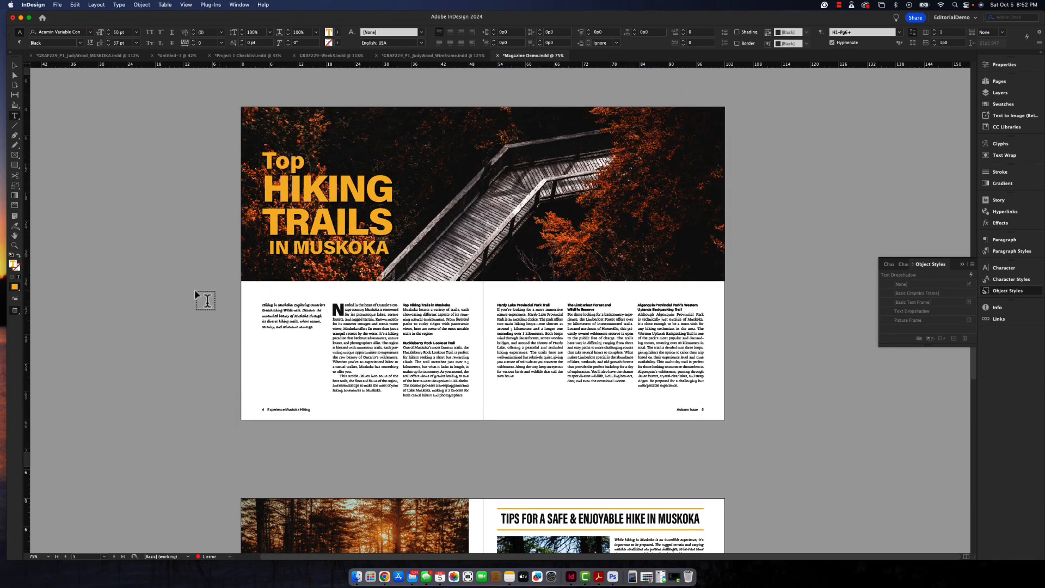
- Create a new object style named "TextBoxOM" from the body text frame on page 4
click(15, 246)
drag(316, 304, 484, 410)
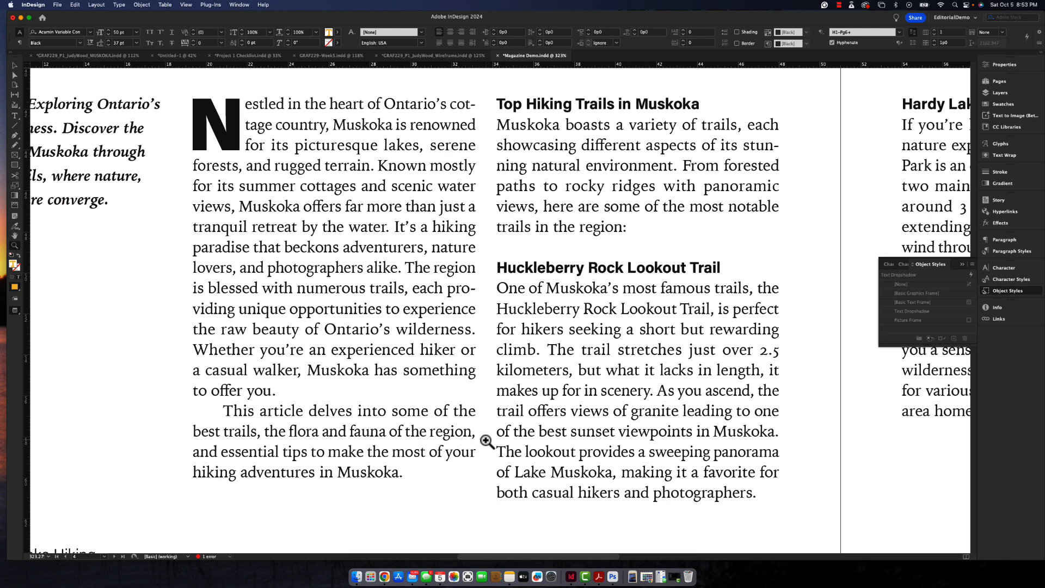
click(15, 116)
click(266, 200)
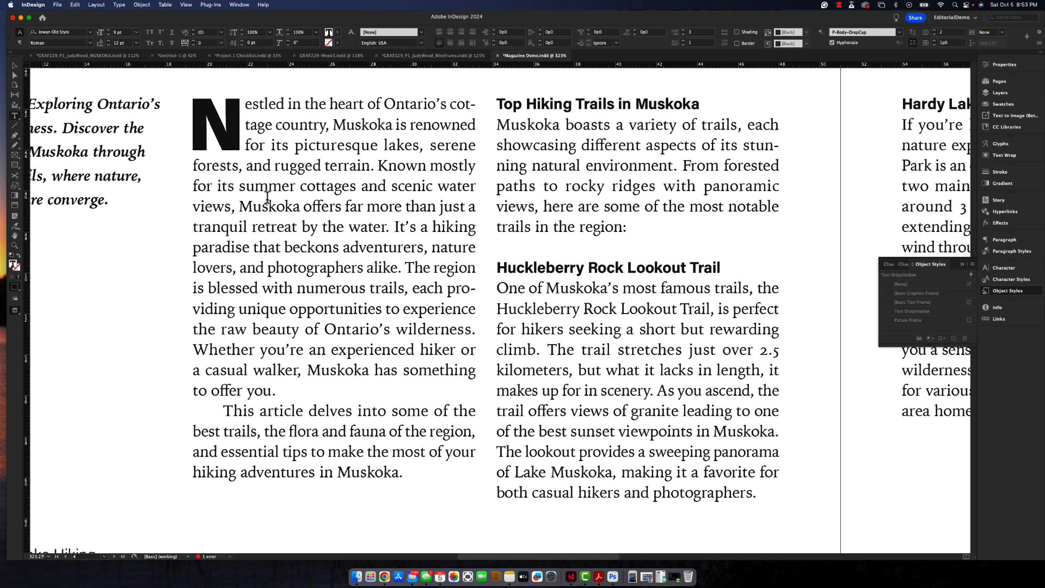
click(15, 68)
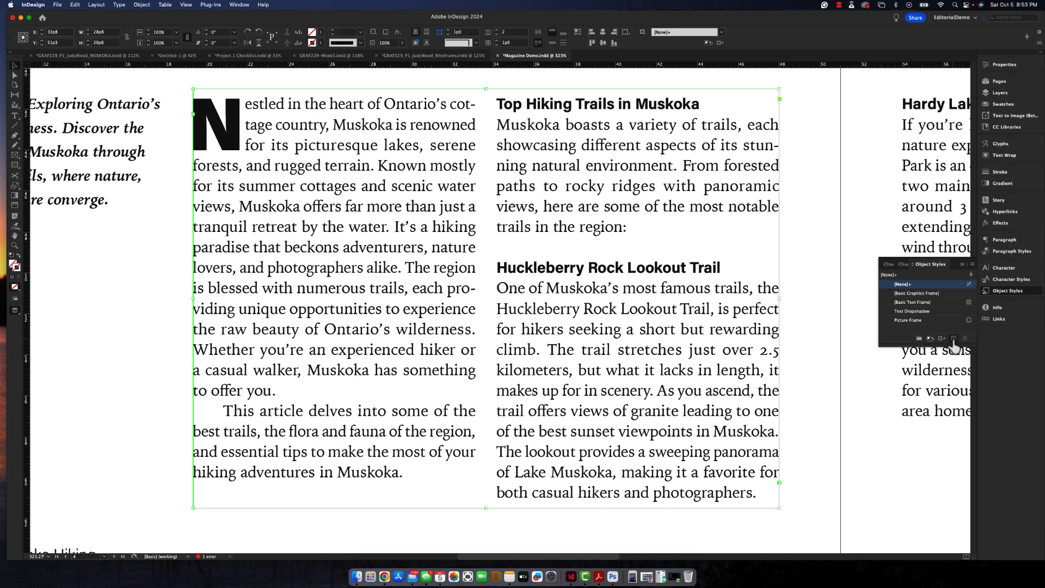
alt+click(954, 339)
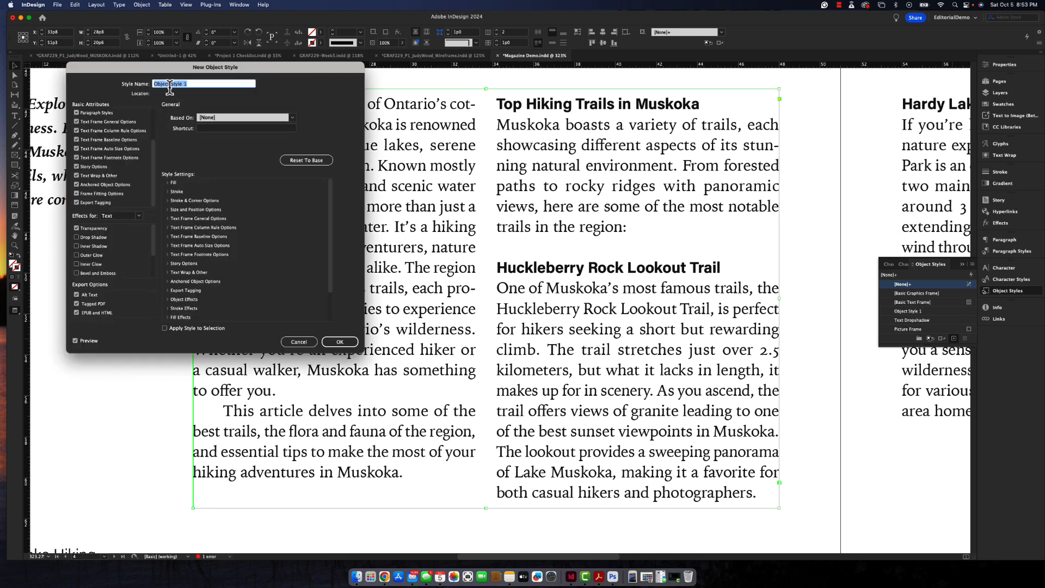
text(TextBoxOM)
- Exclude the fill, stroke, size, text frame, wrap, anchoring and fitting attributes from the TextBoxOM style, keeping Story Options
click(76, 132)
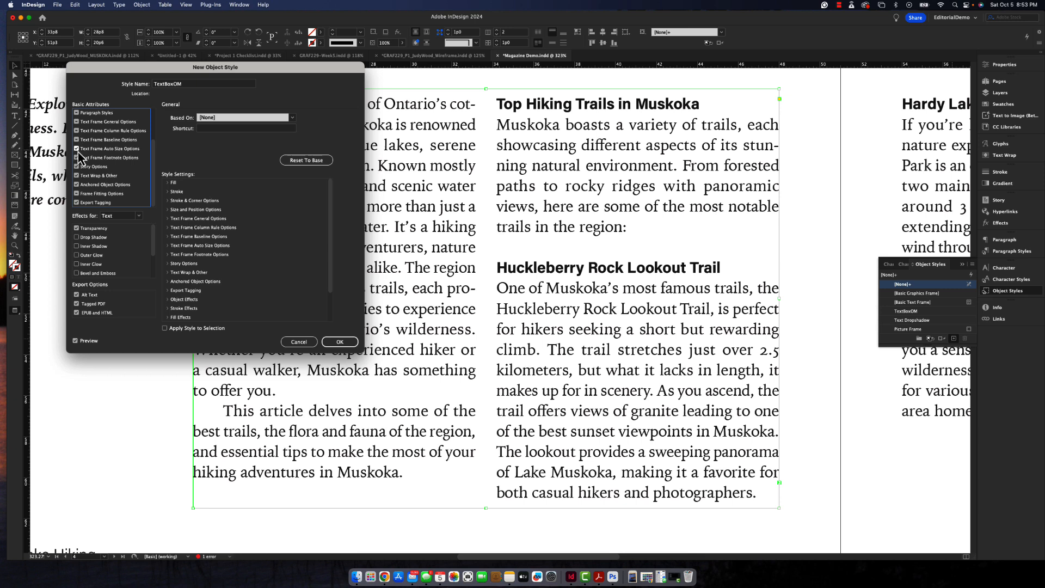
click(77, 149)
click(77, 158)
click(77, 167)
click(77, 176)
click(77, 185)
click(77, 194)
scroll(154, 161, up, 5)
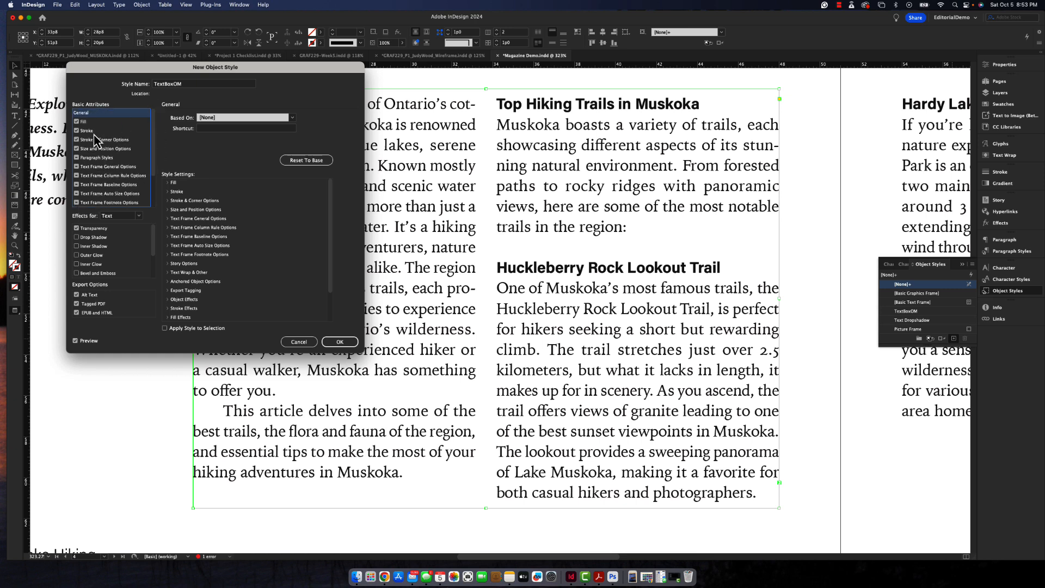
click(77, 122)
click(77, 130)
click(77, 140)
click(77, 148)
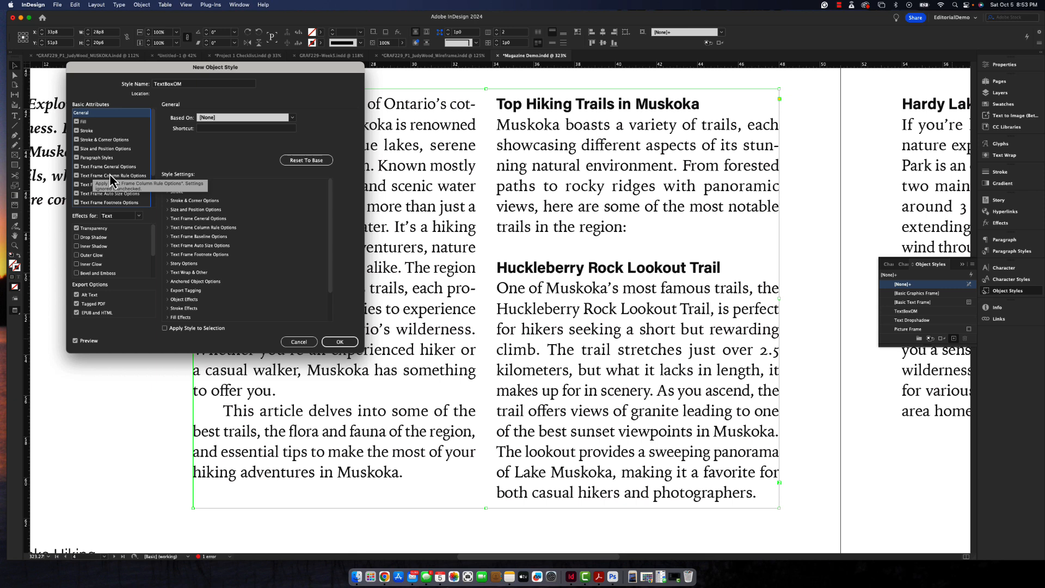
- Enable Optical Margin Alignment at 12 pt in the TextBoxOM style and apply the style to the page 4 body text frame
scroll(109, 174, down, 4)
click(87, 176)
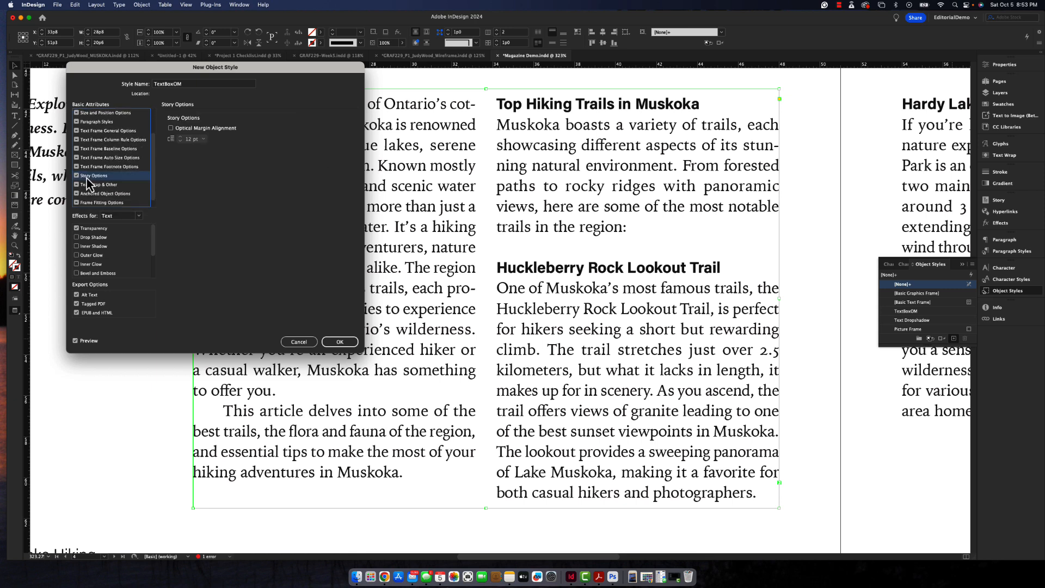
click(172, 129)
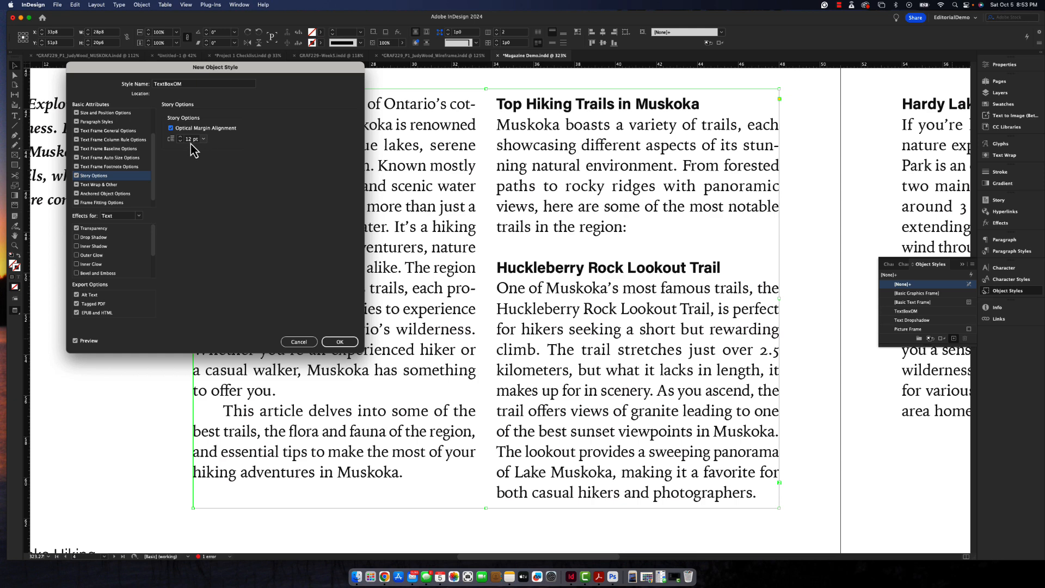
click(191, 140)
click(340, 342)
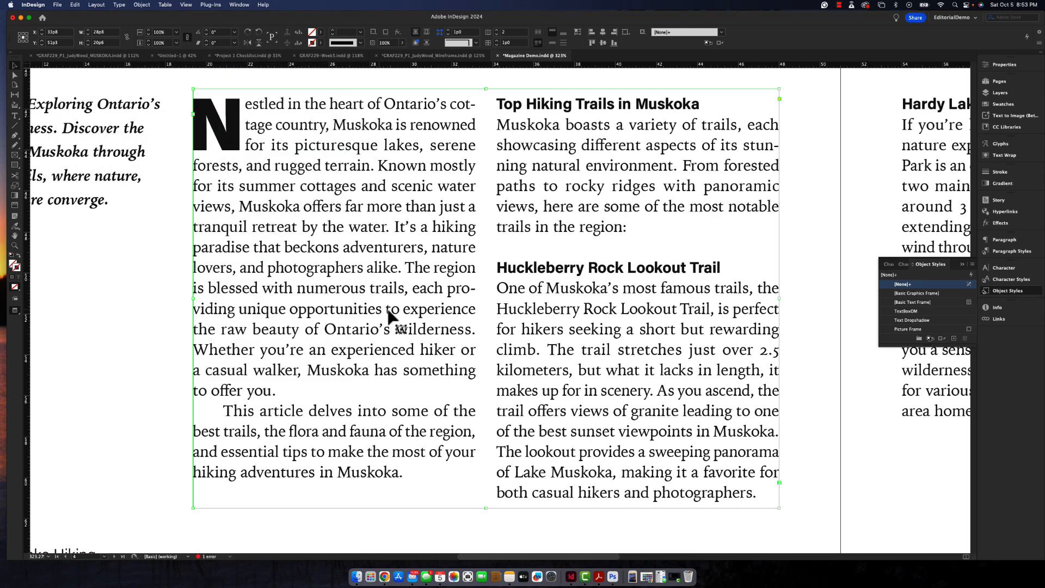
click(912, 314)
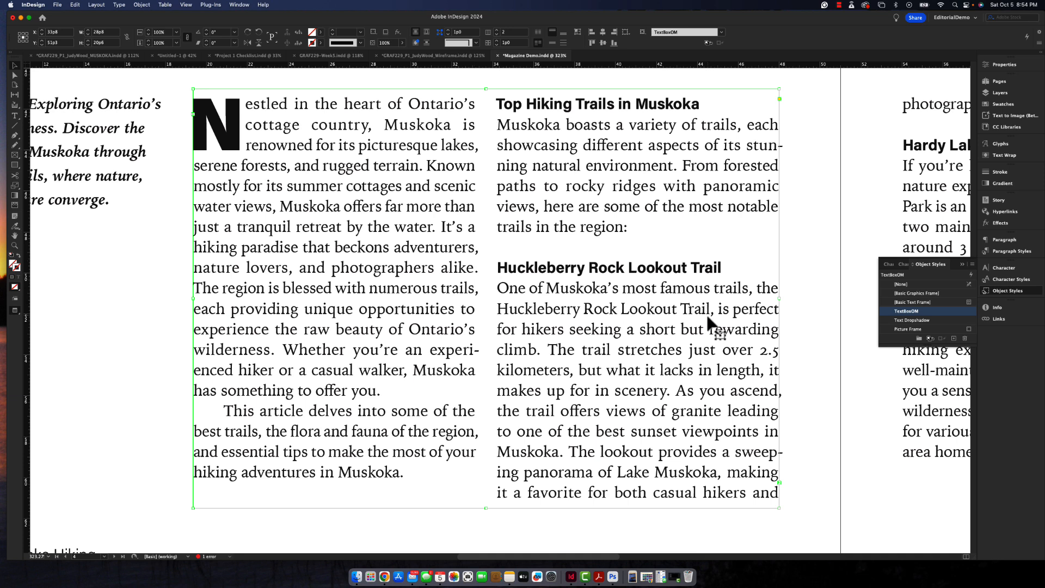
- Edit the TextBoxOM style to set its Optical Margin Alignment size to 14 pt
right_click(926, 313)
click(925, 324)
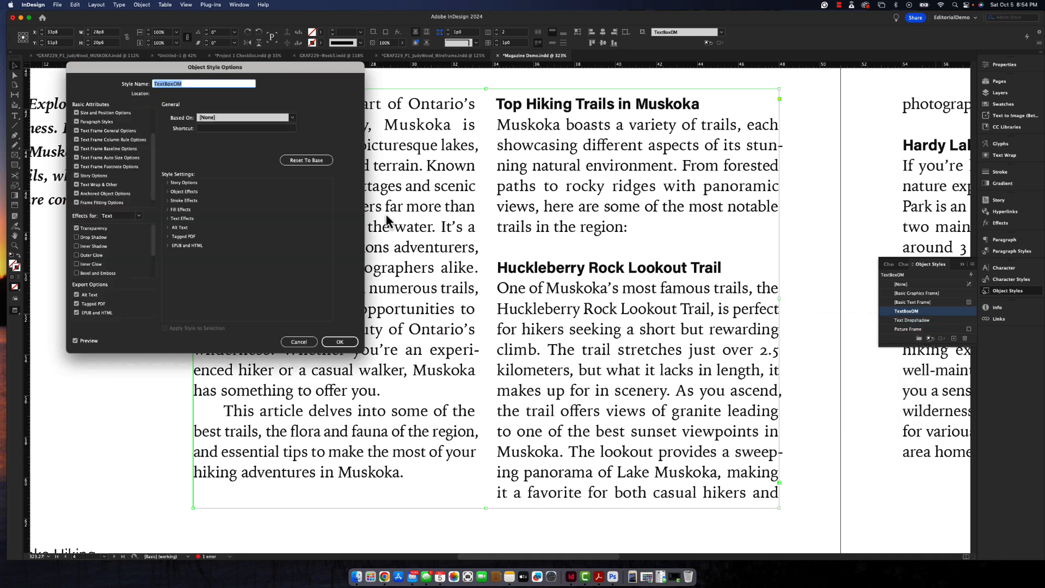
click(93, 177)
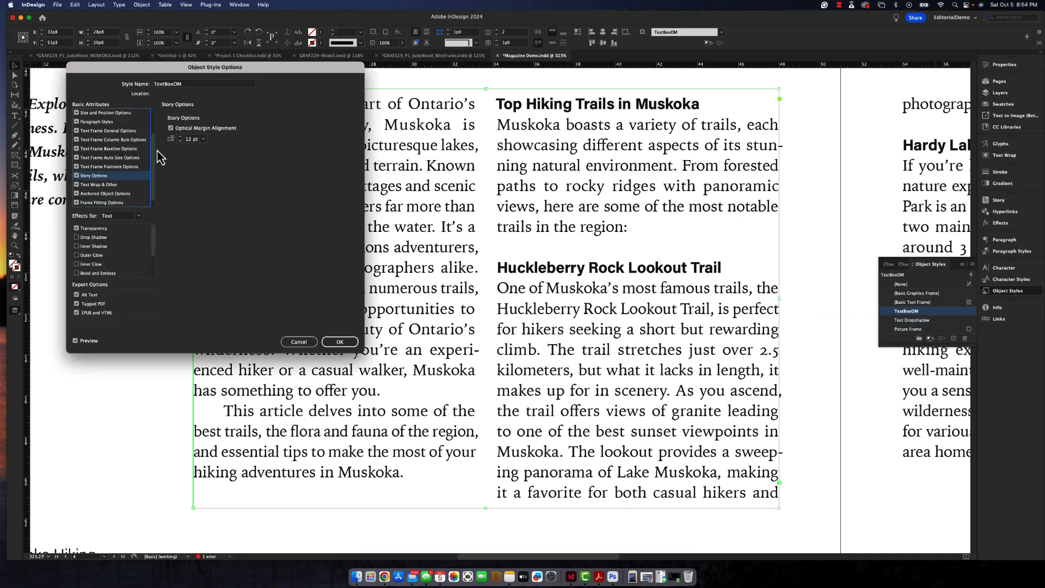
click(181, 137)
click(181, 137)
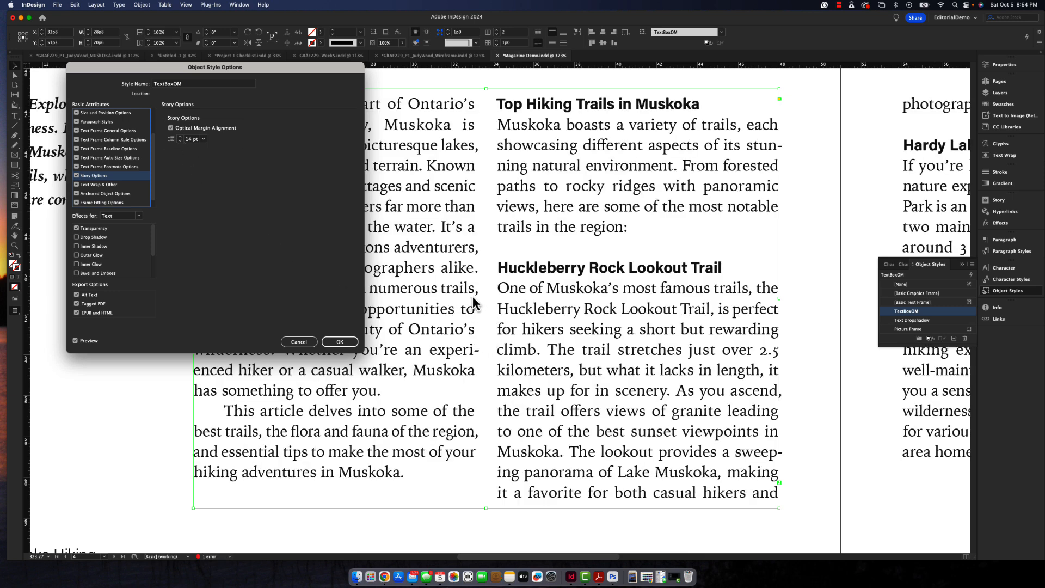
click(355, 343)
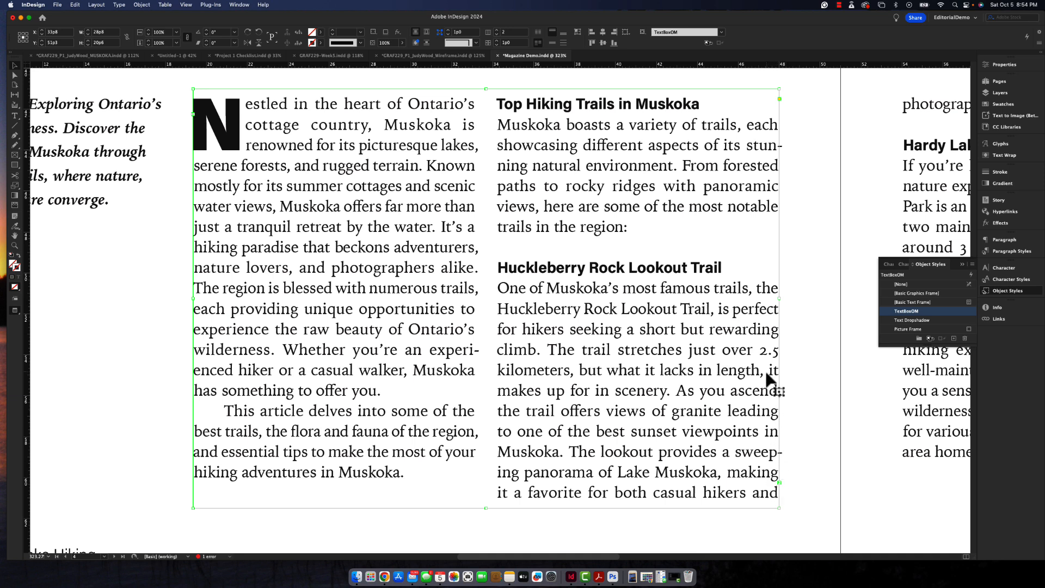
- Increase the tracking of the drop cap "N" at the start of the page 4 article to 13
scroll(713, 362, up, 1)
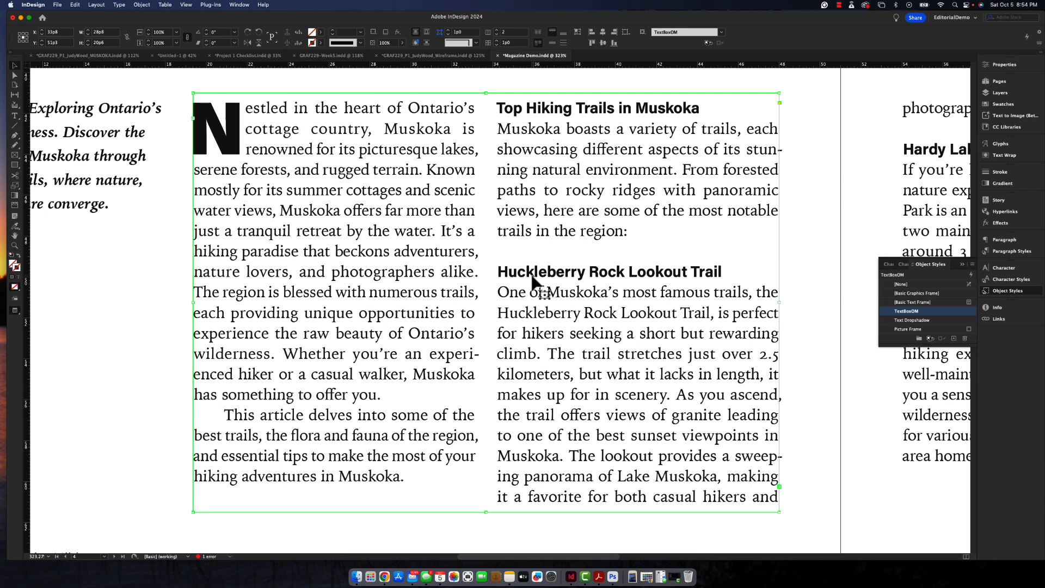
double_click(238, 146)
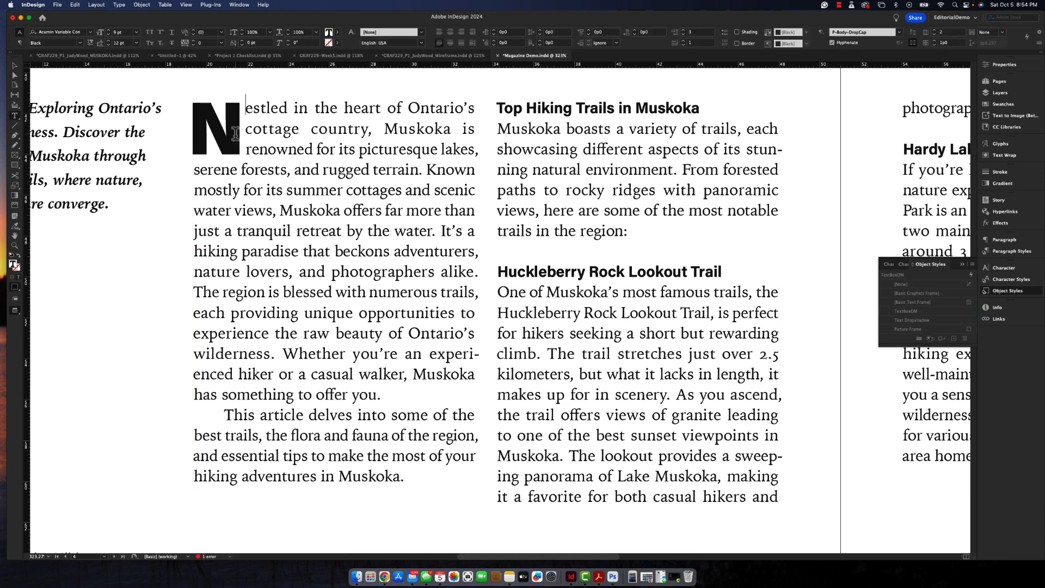
drag(240, 136, 191, 134)
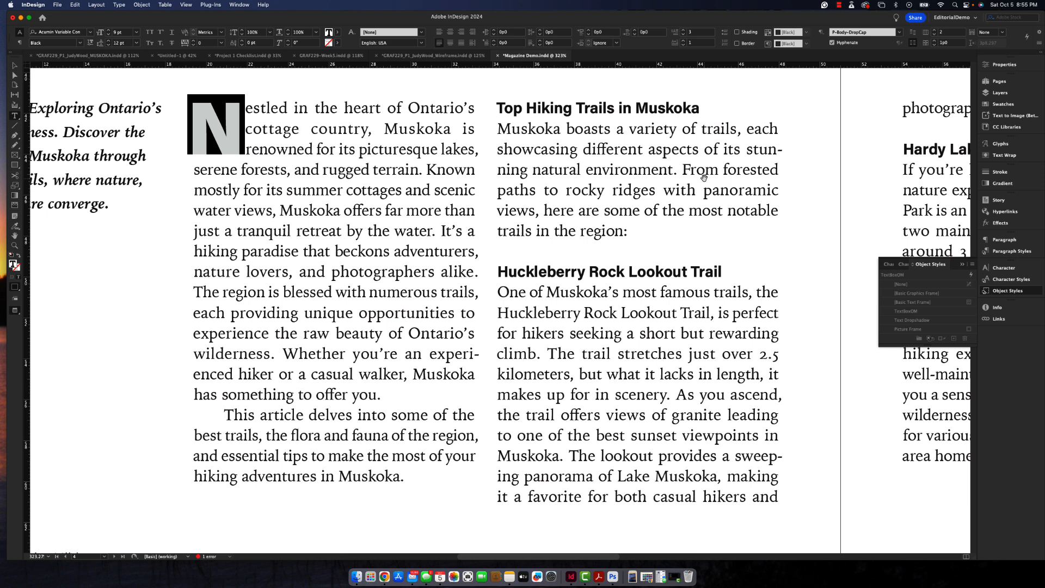
key(alt+Right)
key(alt+Right)
key(alt+Right)
key(alt+Right)
key(alt+Right)
key(alt+Right)
key(alt+Right)
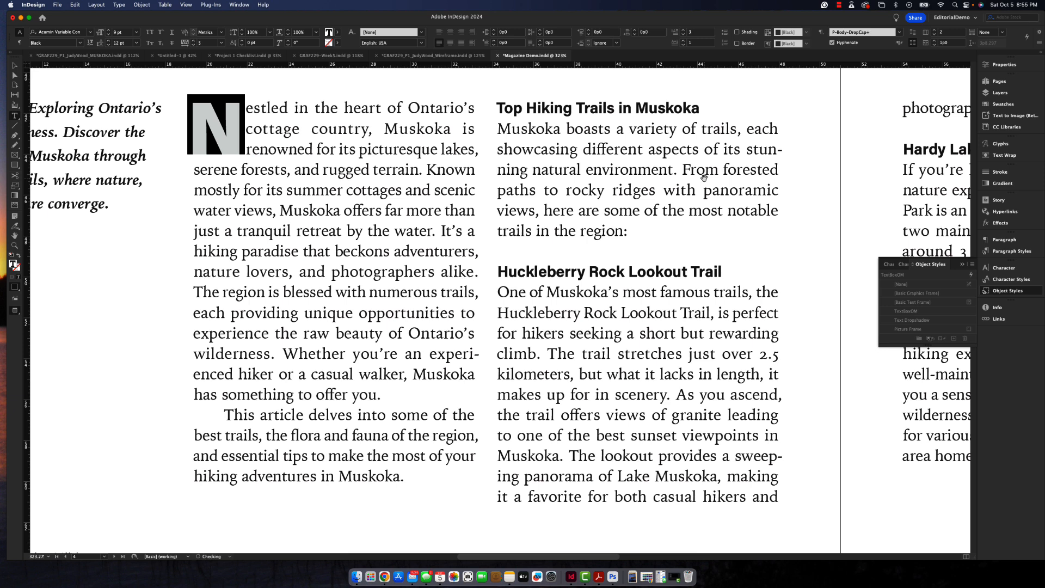
key(alt+Right)
key(alt+Right)
key(alt+Right)
key(alt+Right)
key(alt+Right)
key(alt+Right)
key(alt+Right)
key(alt+Right)
key(alt+Right)
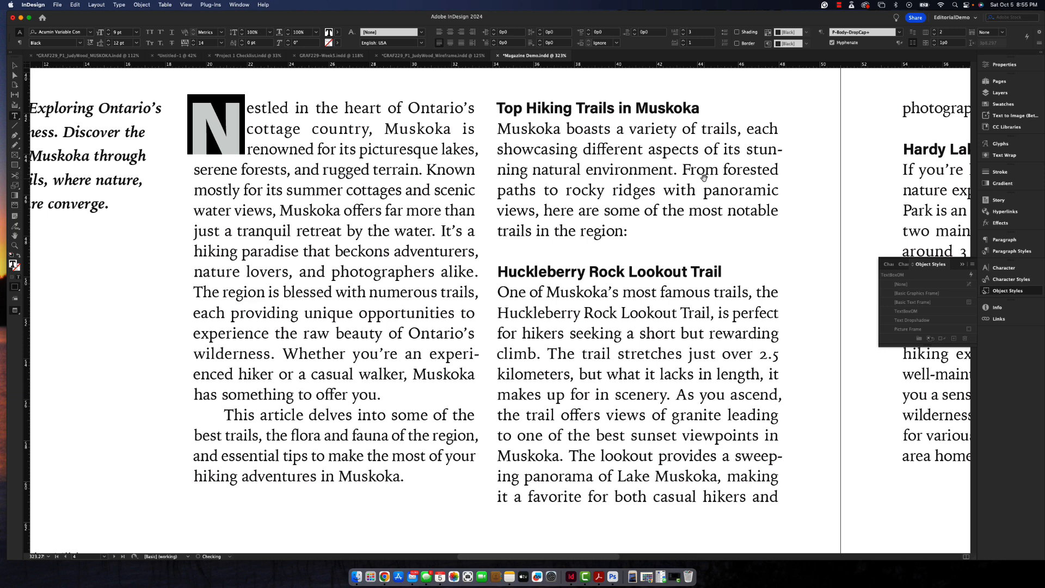
key(alt+Right)
key(alt+Right)
key(alt+Right)
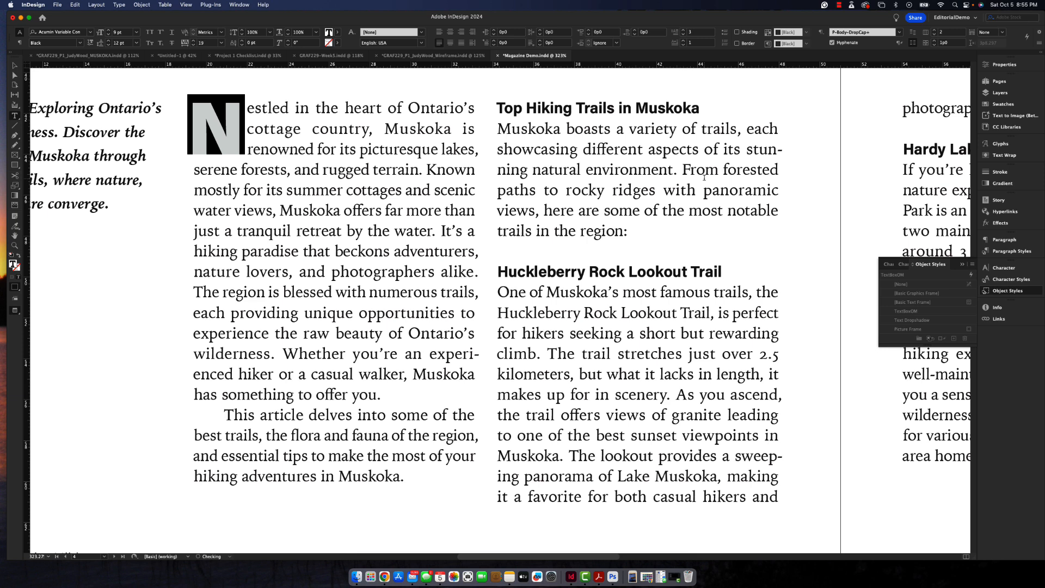
click(234, 168)
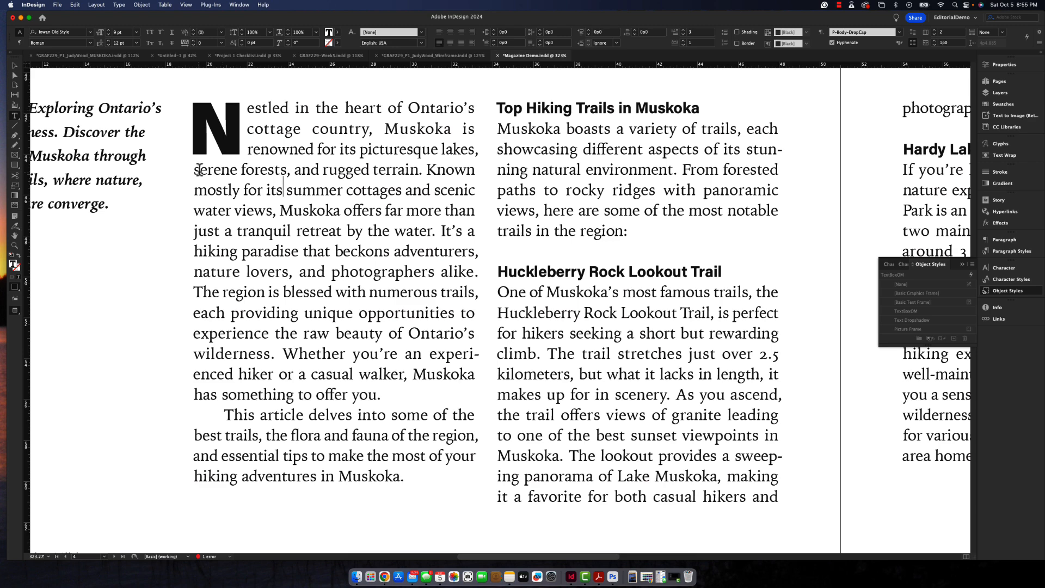
- Try deleting "viewpoints" from the Huckleberry Rock Lookout Trail paragraph, then undo the deletion
key(super+0)
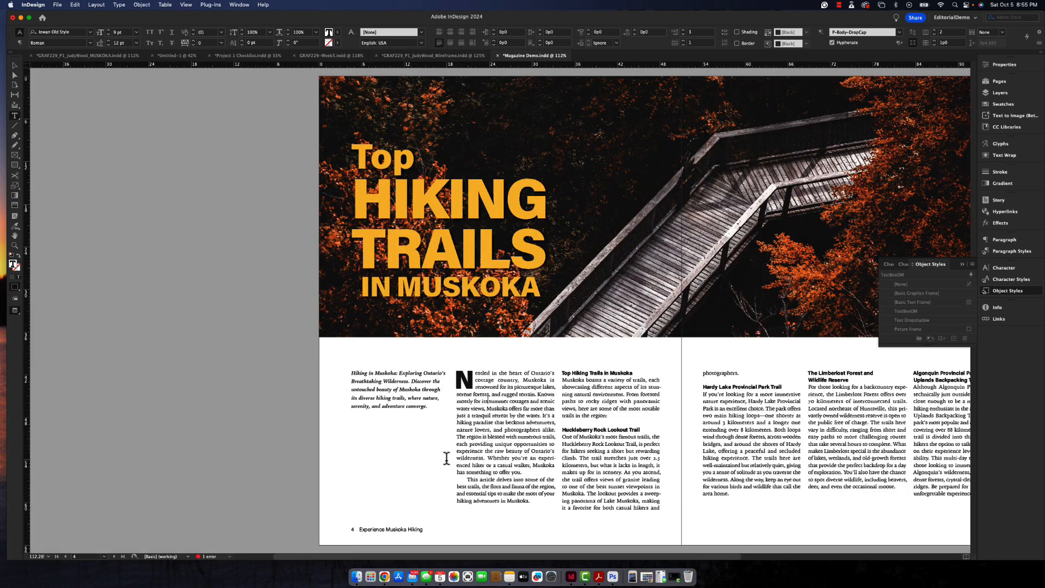
scroll(514, 456, right, 5)
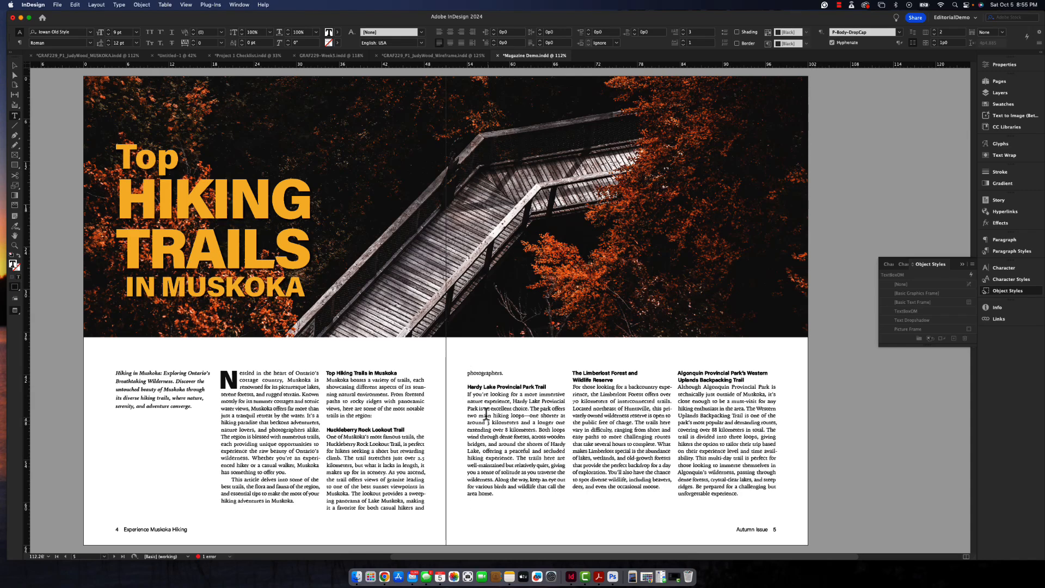
click(383, 479)
drag(392, 484, 415, 486)
key(BackSpace)
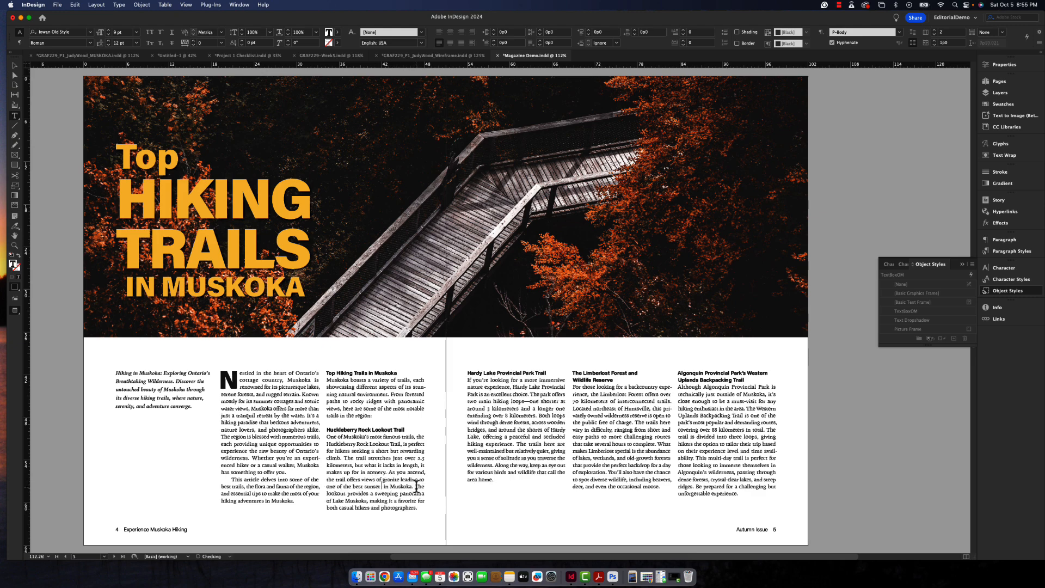
key(BackSpace)
key(super+z)
key(super+z)
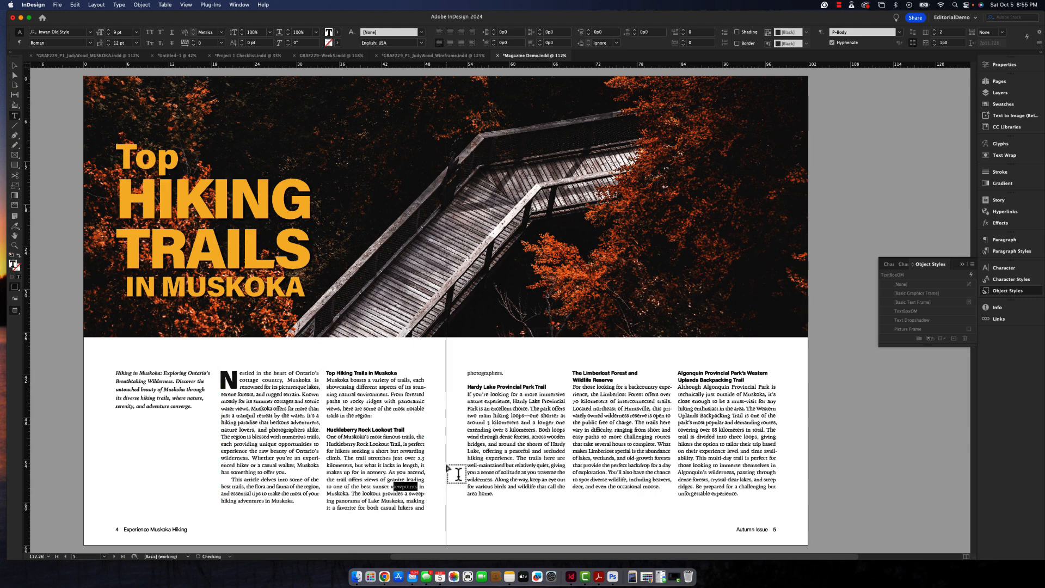
- Tighten the tracking of the whole Huckleberry Rock Lookout Trail paragraph to -2 to pull "photographers." back onto page 4
drag(503, 373, 328, 439)
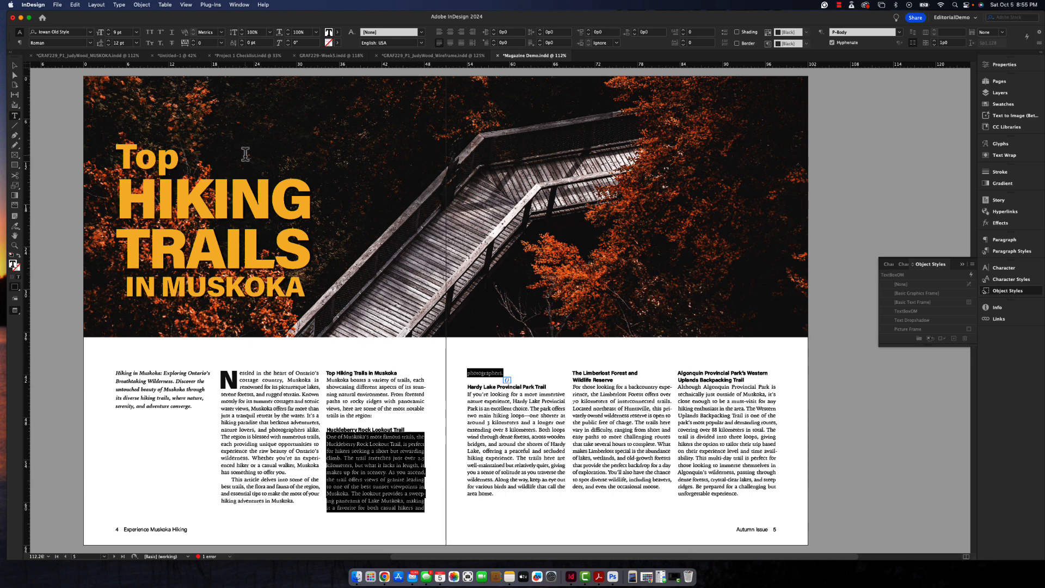
click(194, 42)
click(194, 45)
click(194, 45)
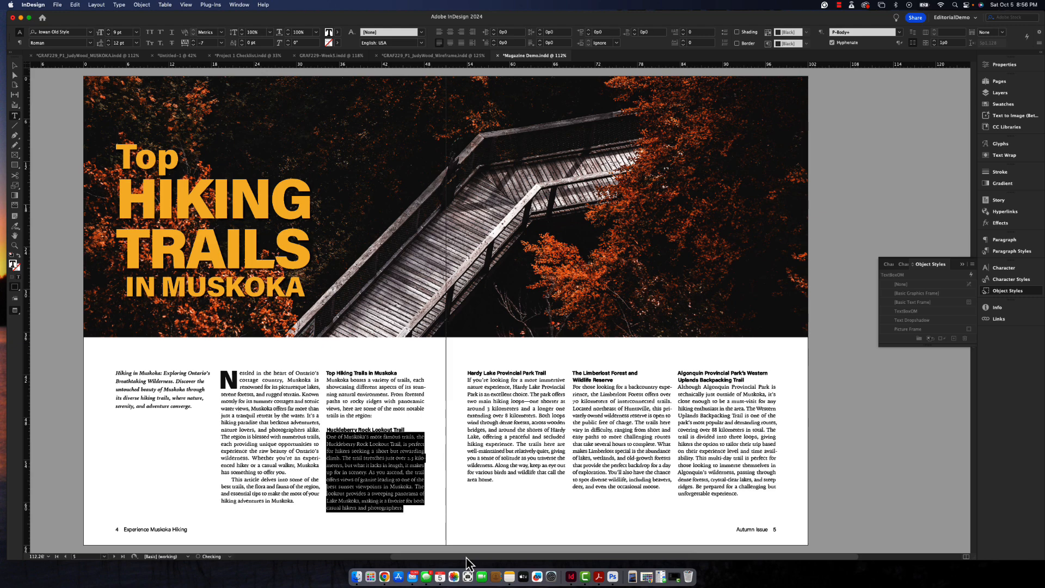
key(alt+Right)
key(alt+Right)
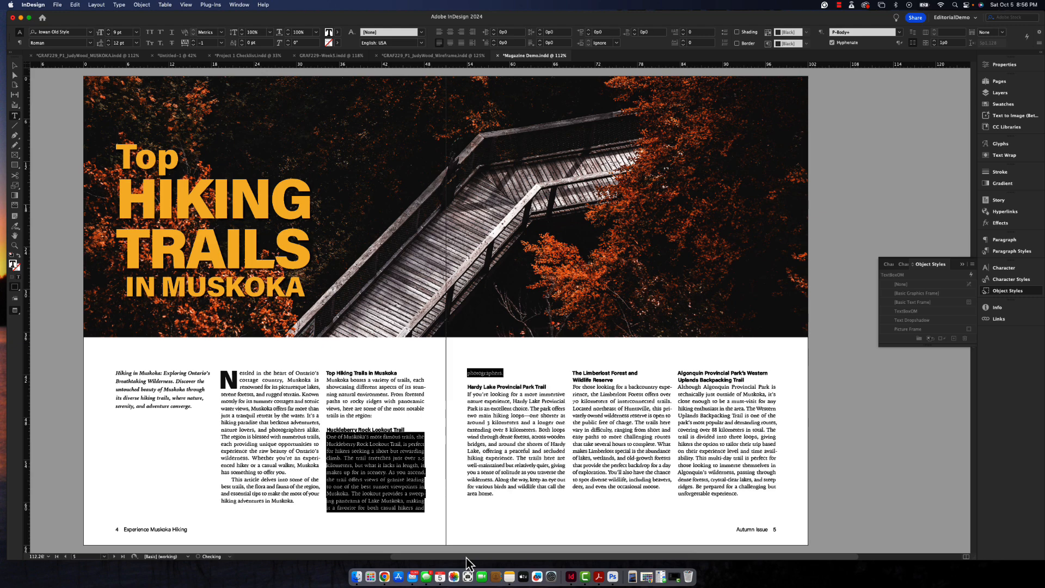
key(alt+Left)
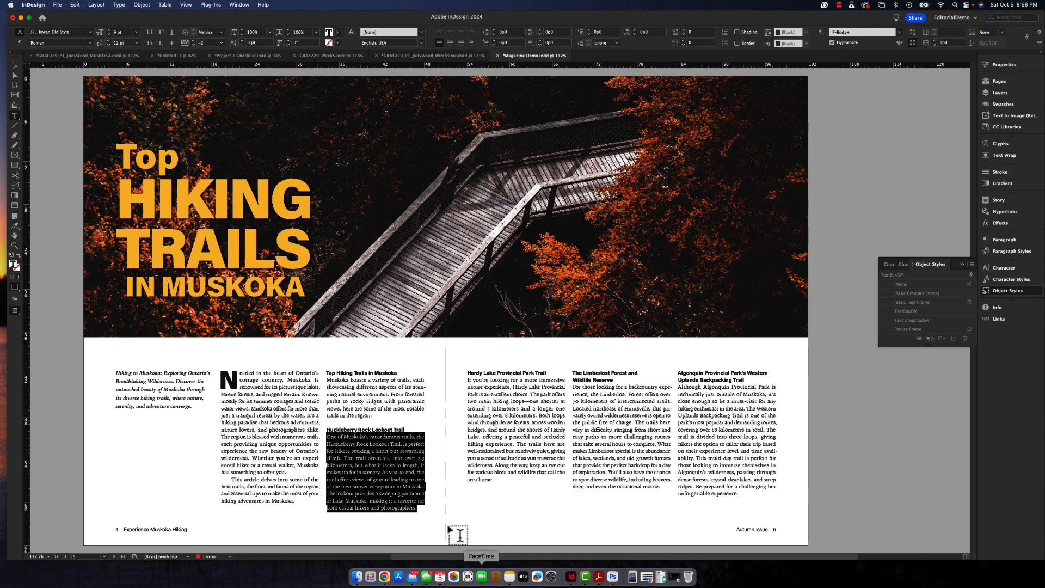
click(435, 498)
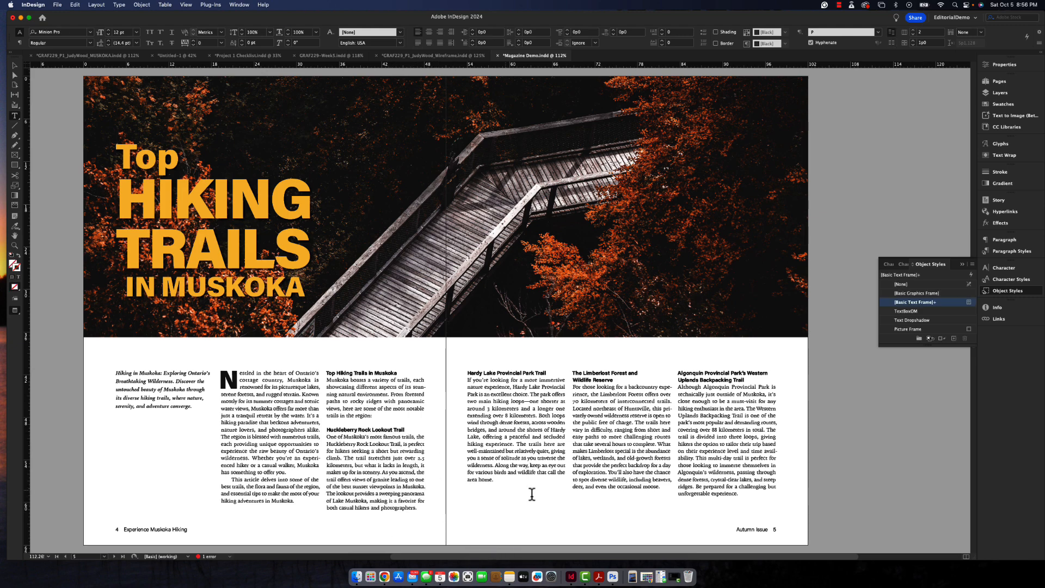
- Loosen the tracking of the Hardy Lake Provincial Park Trail paragraph on page 5 to 10
drag(499, 480, 461, 377)
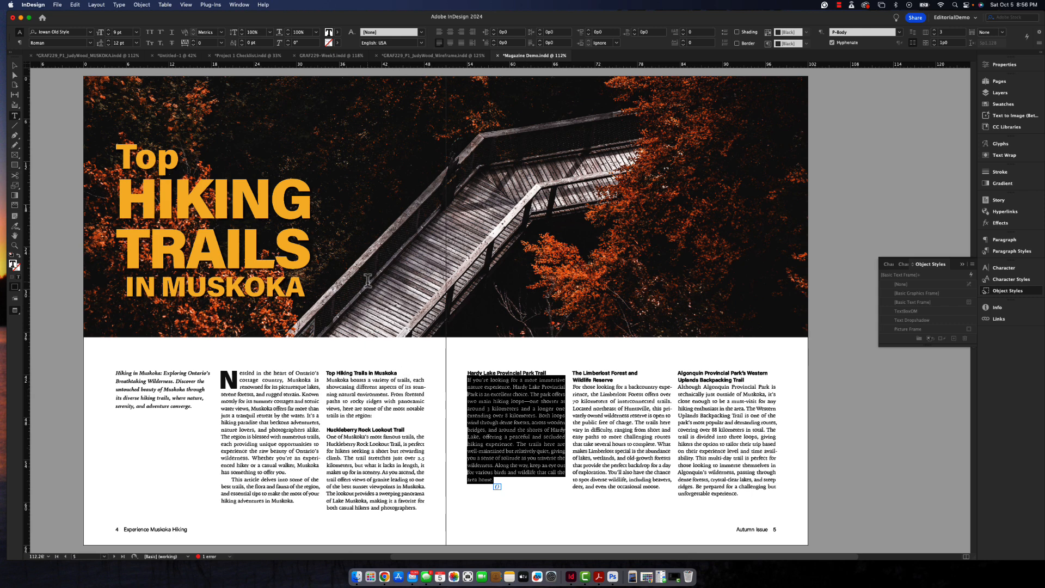
key(alt+Right)
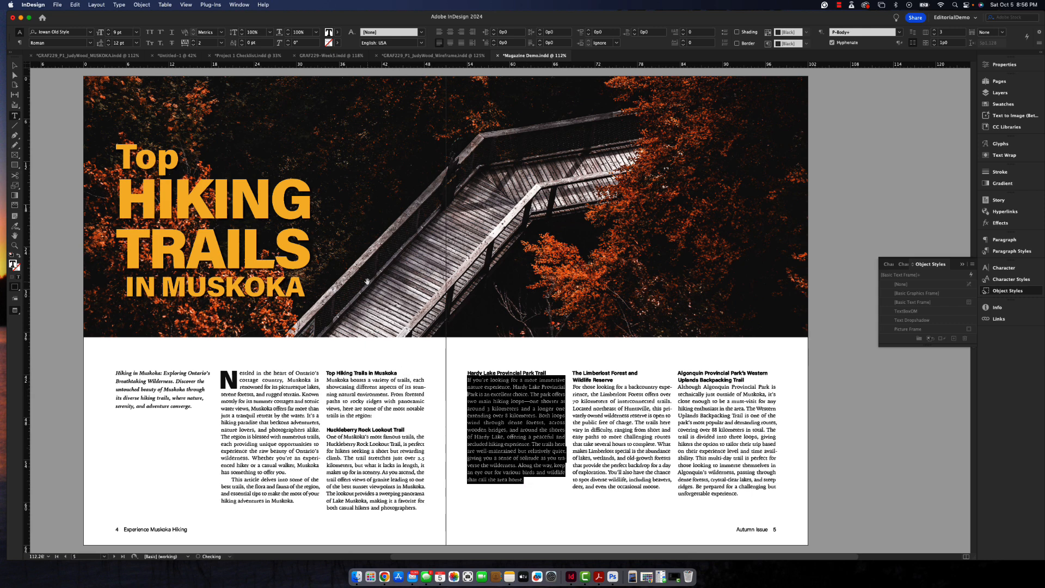
key(alt+Right)
key(alt+Right)
key(alt+Right)
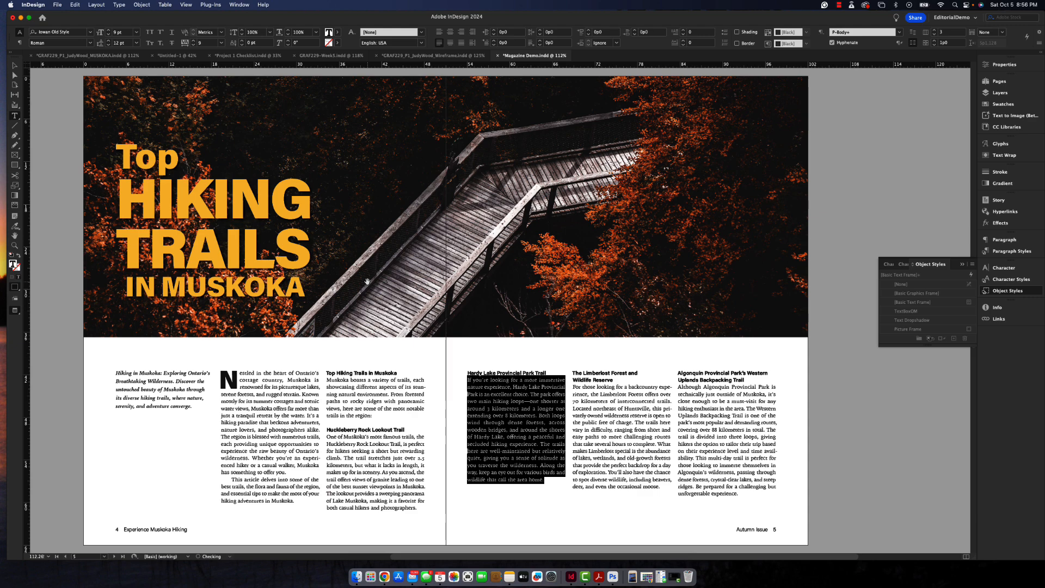
key(alt+Right)
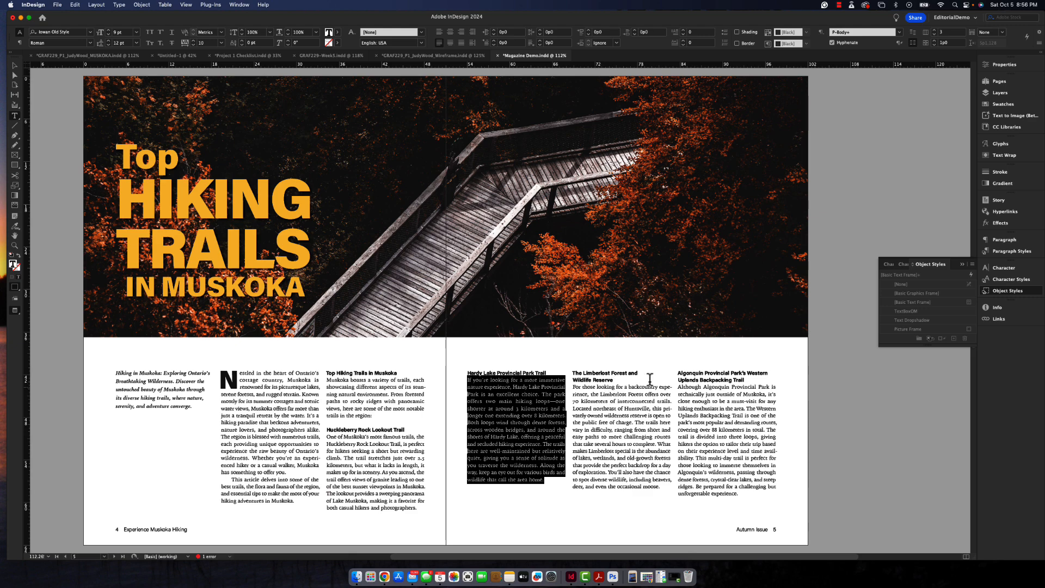
- Examine the body text on pages 6 and 7 for widows and short last lines
click(590, 480)
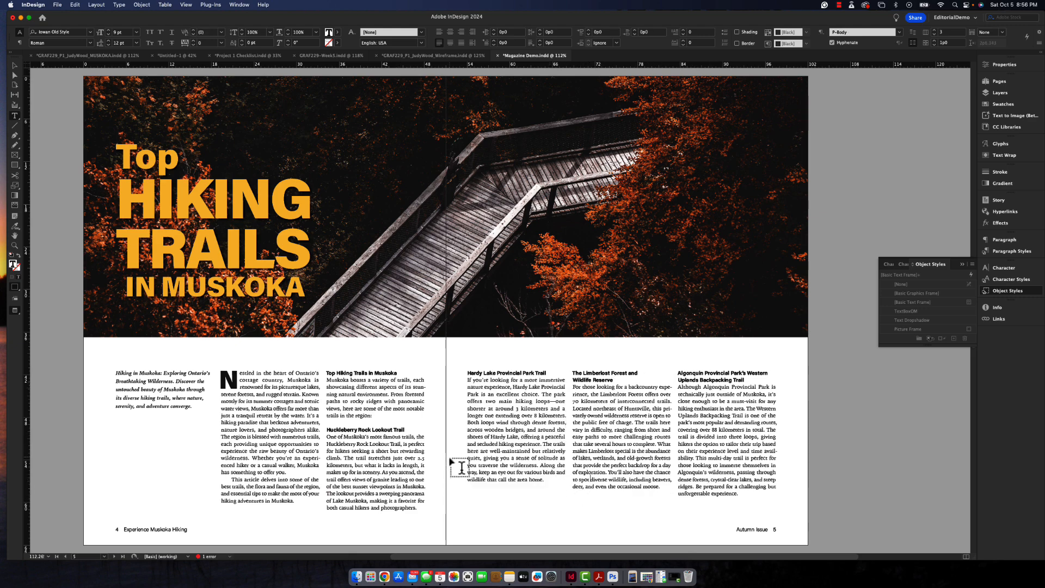
scroll(457, 468, down, 6)
scroll(461, 467, down, 5)
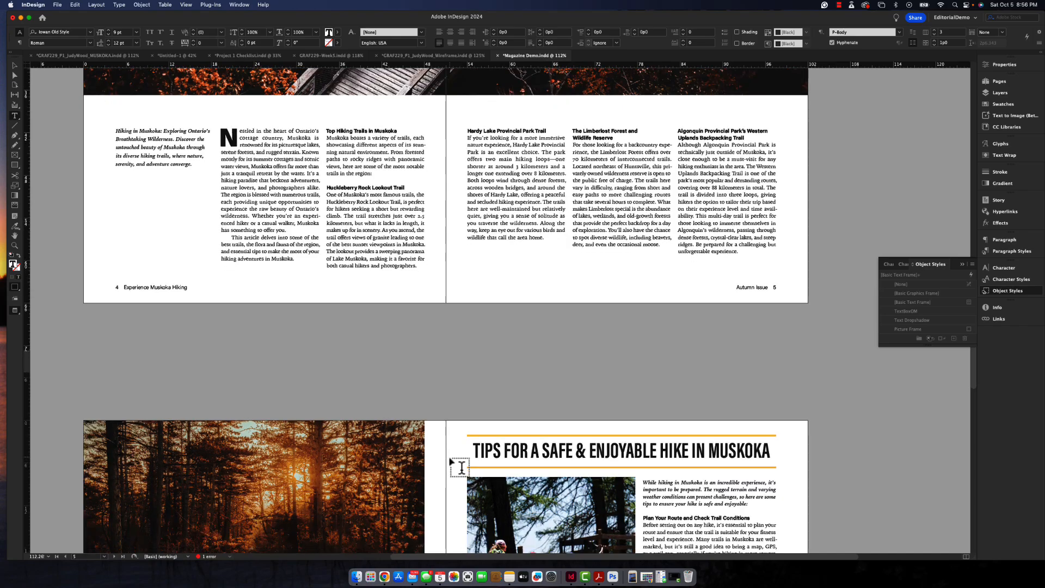
scroll(461, 468, up, 3)
scroll(461, 467, down, 4)
scroll(461, 467, down, 7)
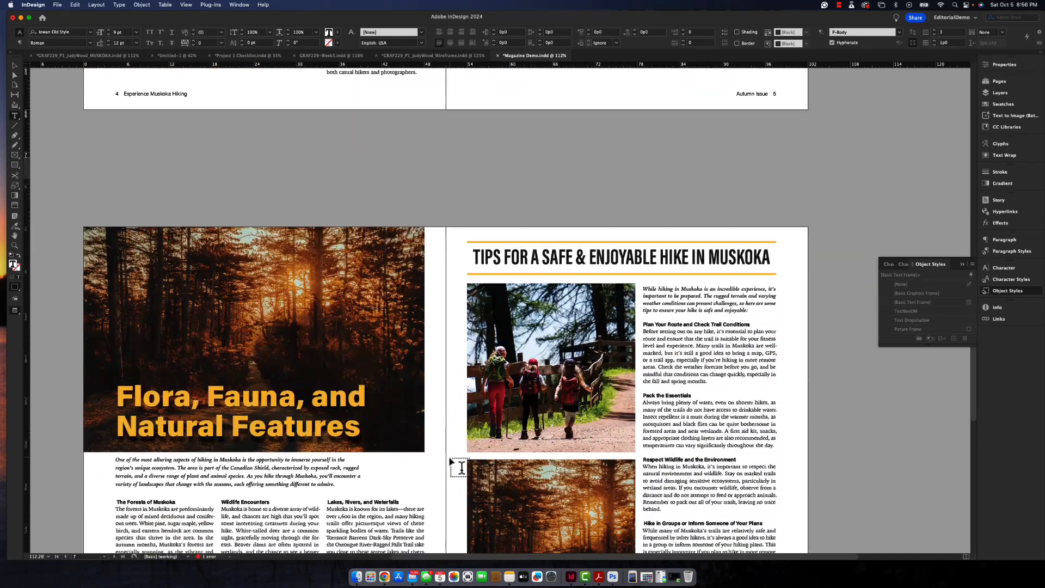
scroll(461, 467, up, 10)
scroll(461, 467, down, 9)
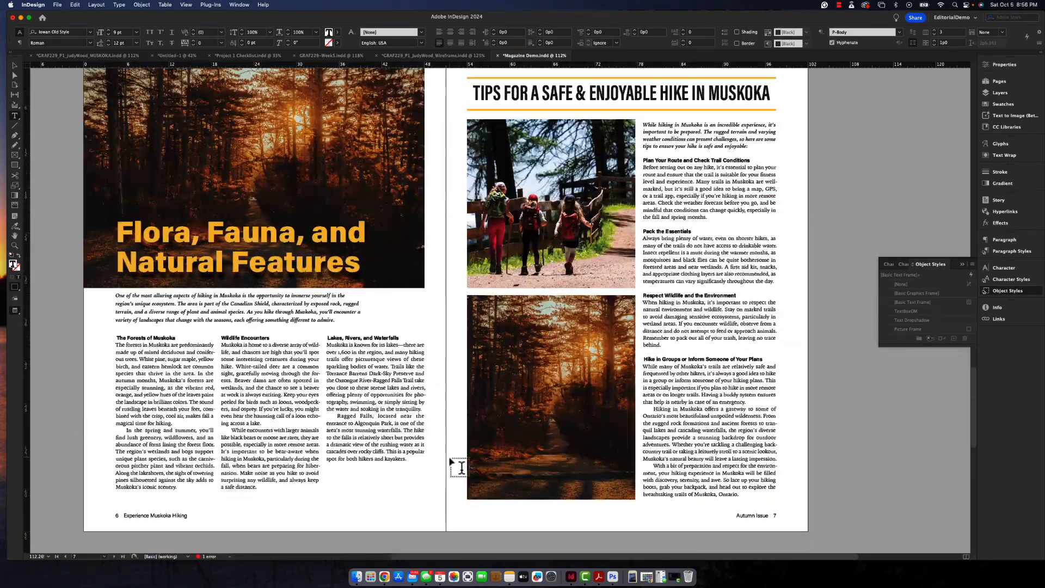
scroll(457, 467, down, 2)
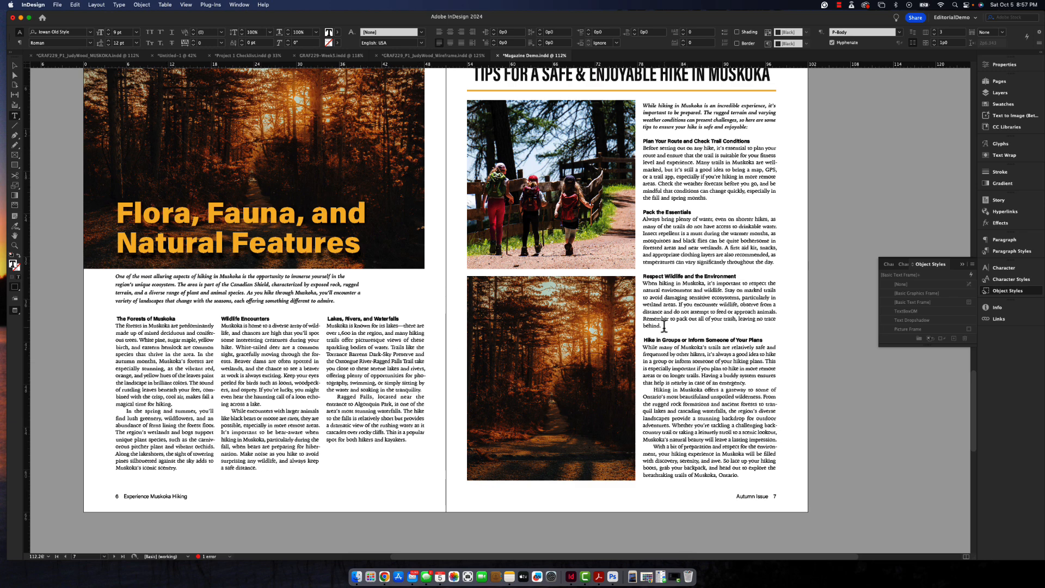
- Try tightening the tracking of the "Respect Wildlife and the Environment" paragraph on page 7, then undo the change
drag(662, 328, 634, 281)
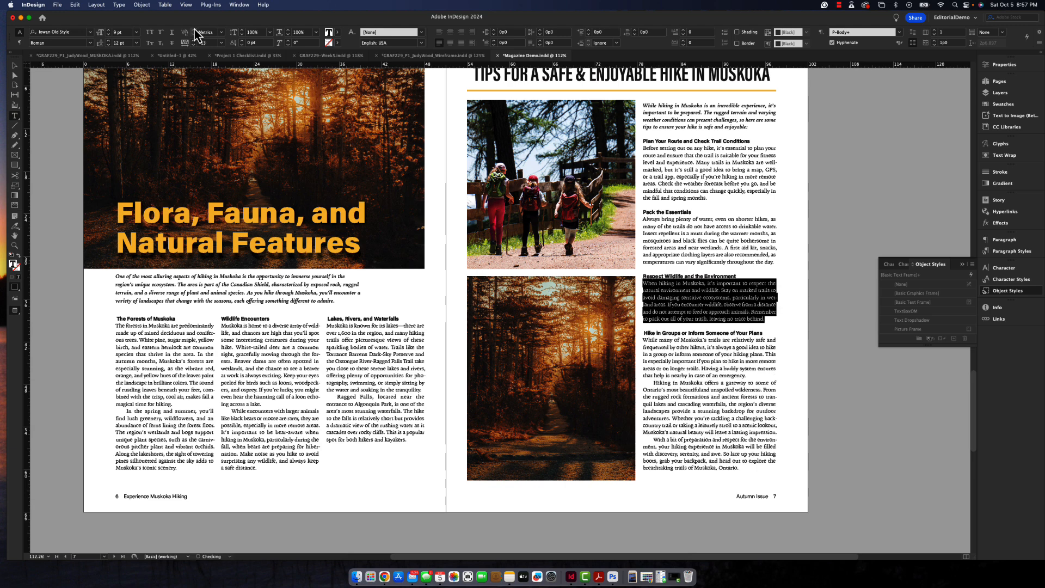
click(193, 41)
key(super+z)
key(super+shift+z)
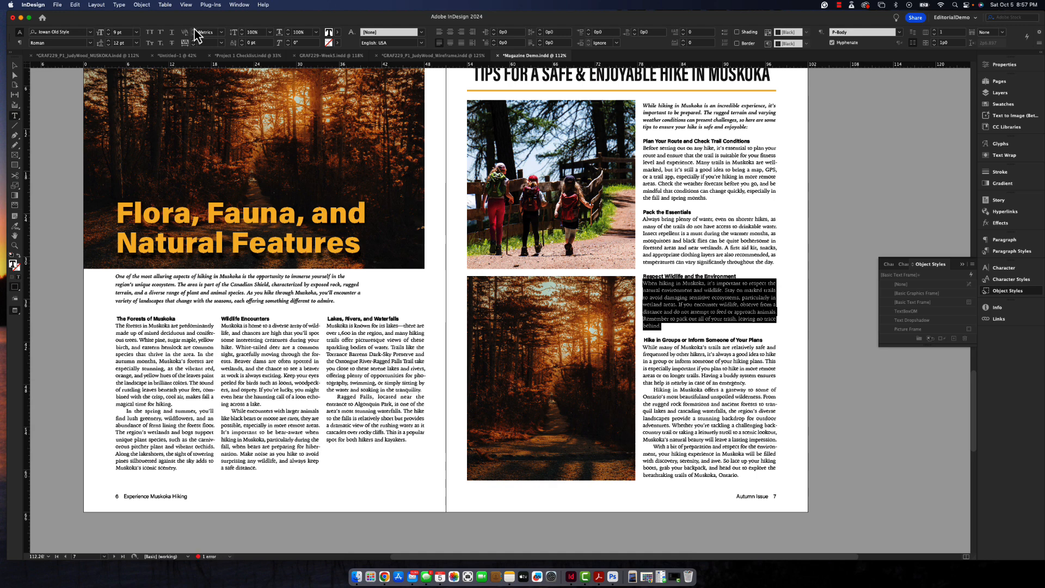
click(678, 371)
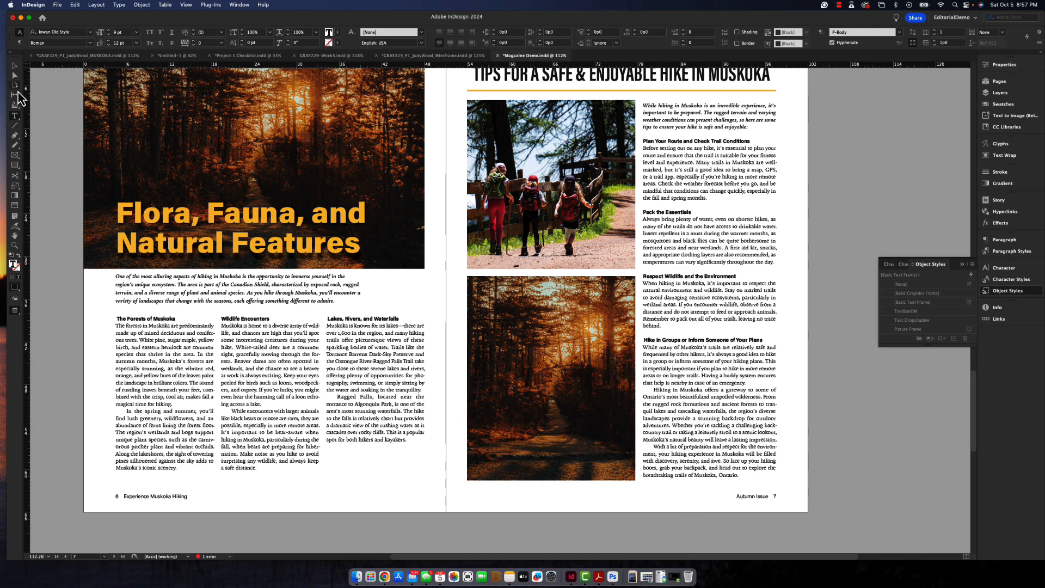
- Extend the lower edge of the body text frame on page 7 slightly below the photos to make room for another line
click(15, 66)
scroll(705, 428, right, 1)
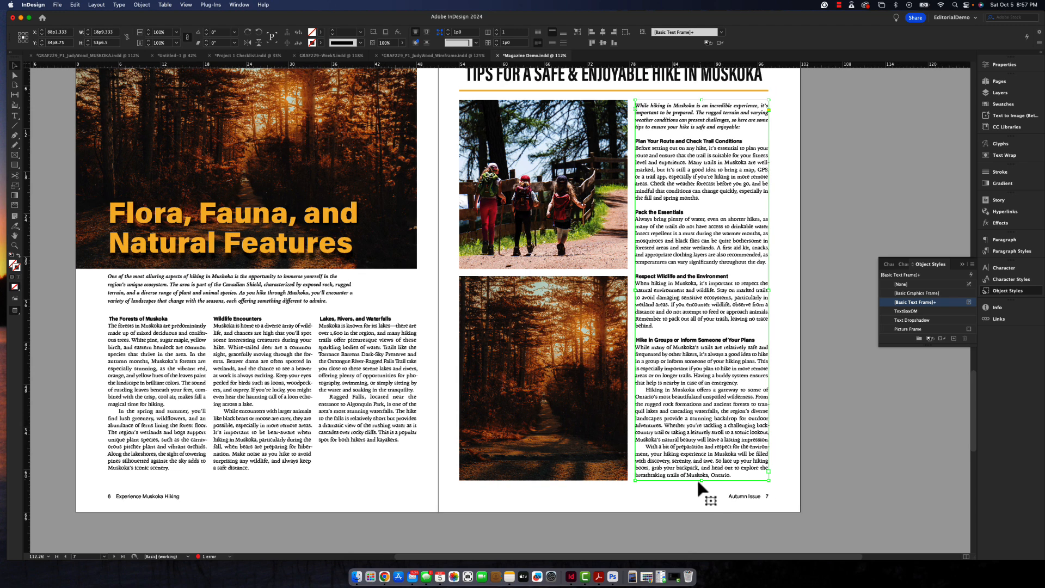
drag(700, 481, 710, 491)
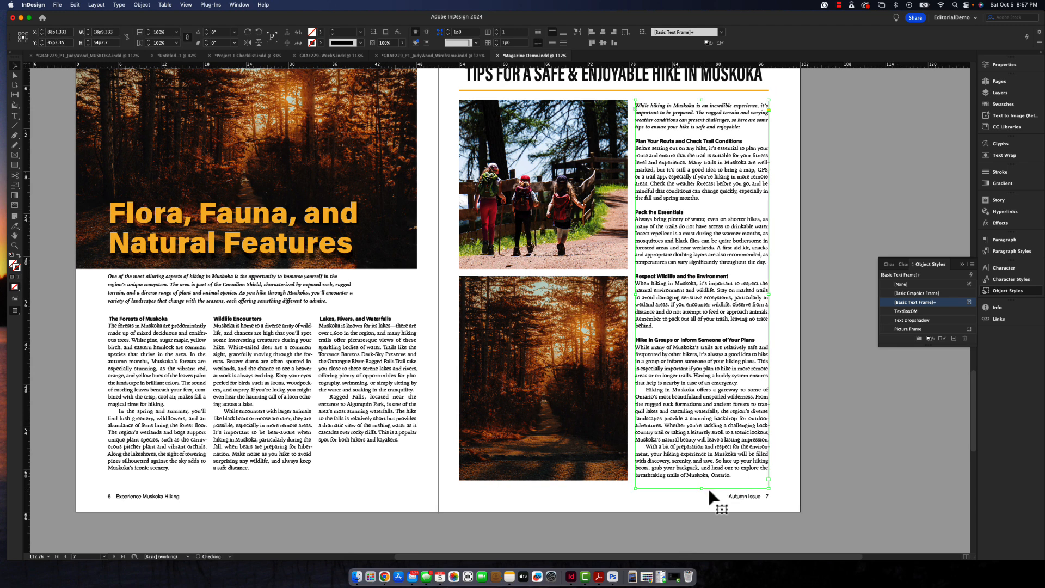
- Loosen the tracking of the "Respect Wildlife and the Environment" paragraph on page 7 to 10
double_click(663, 333)
drag(655, 326, 634, 284)
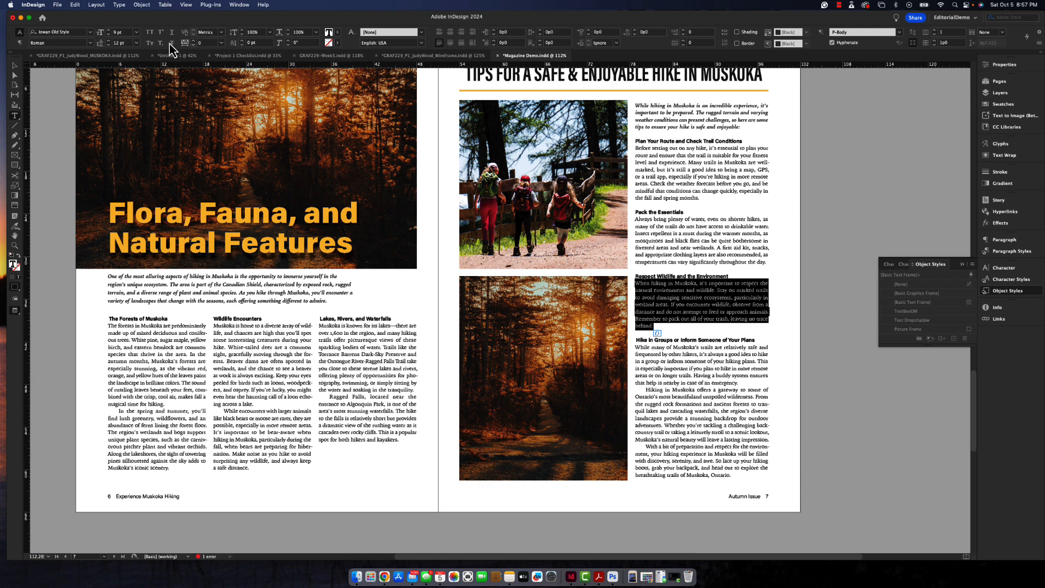
click(193, 41)
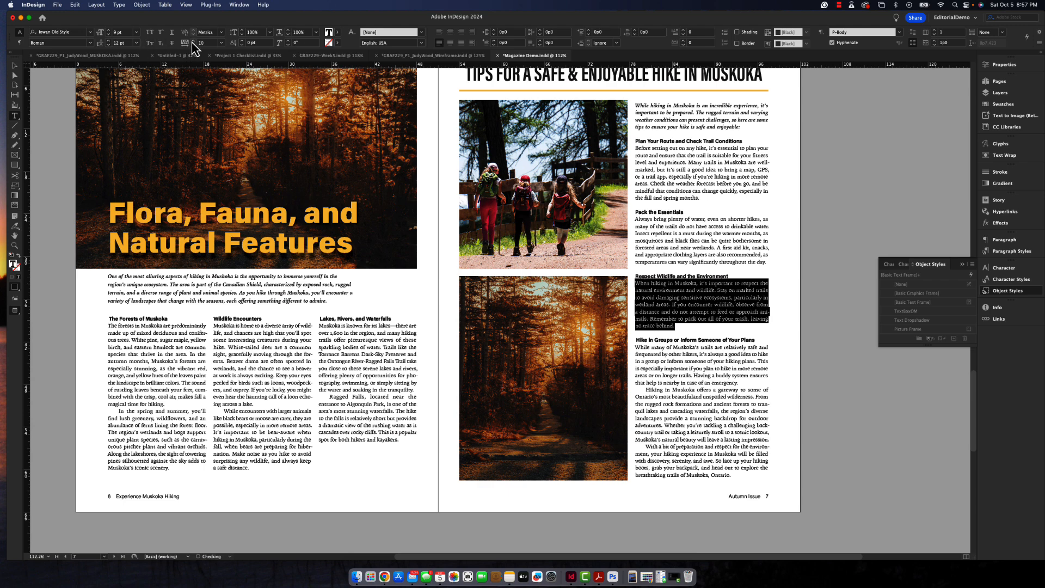
click(655, 388)
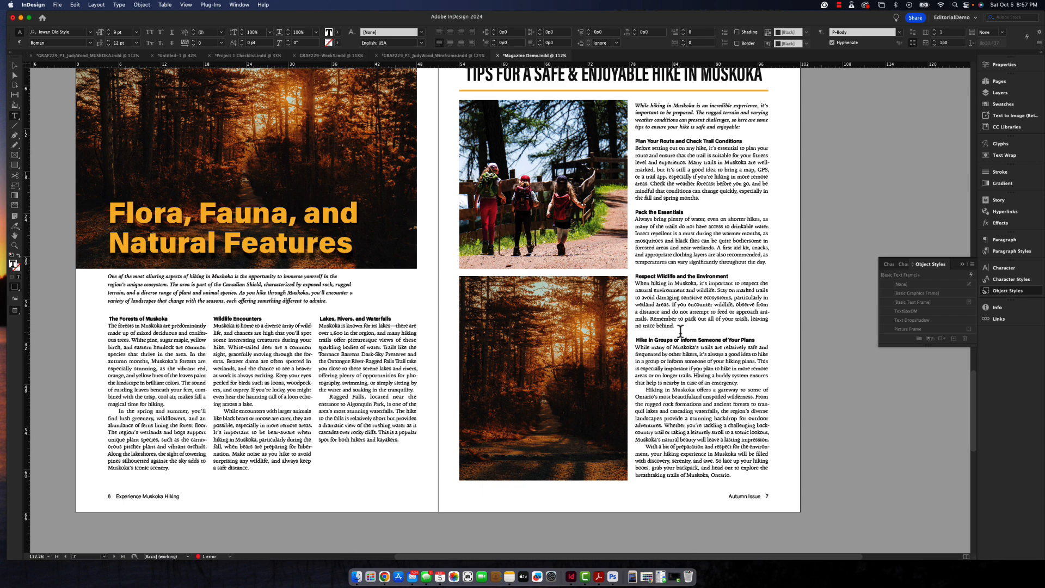
click(637, 340)
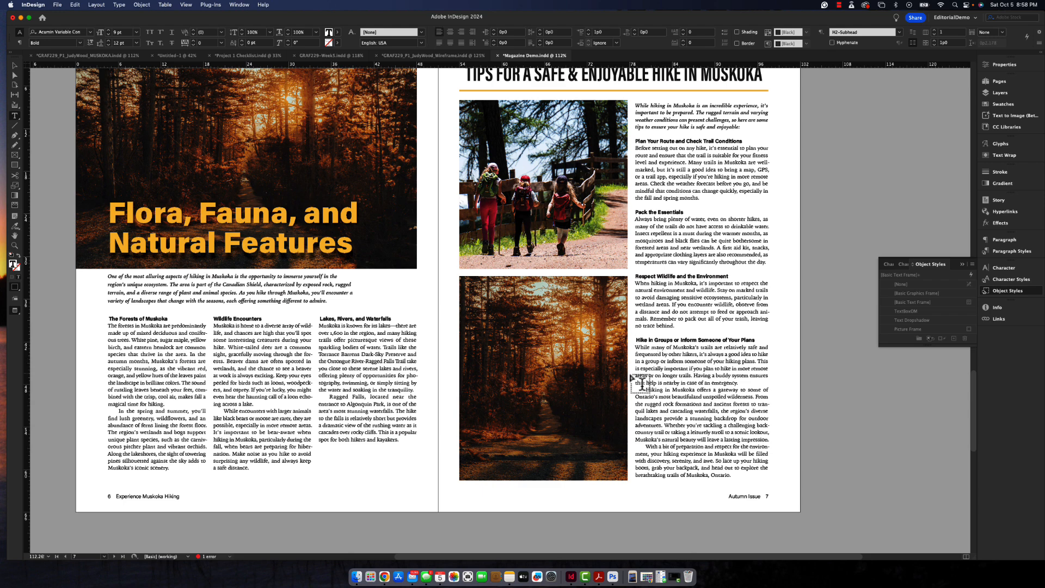
key(BackSpace)
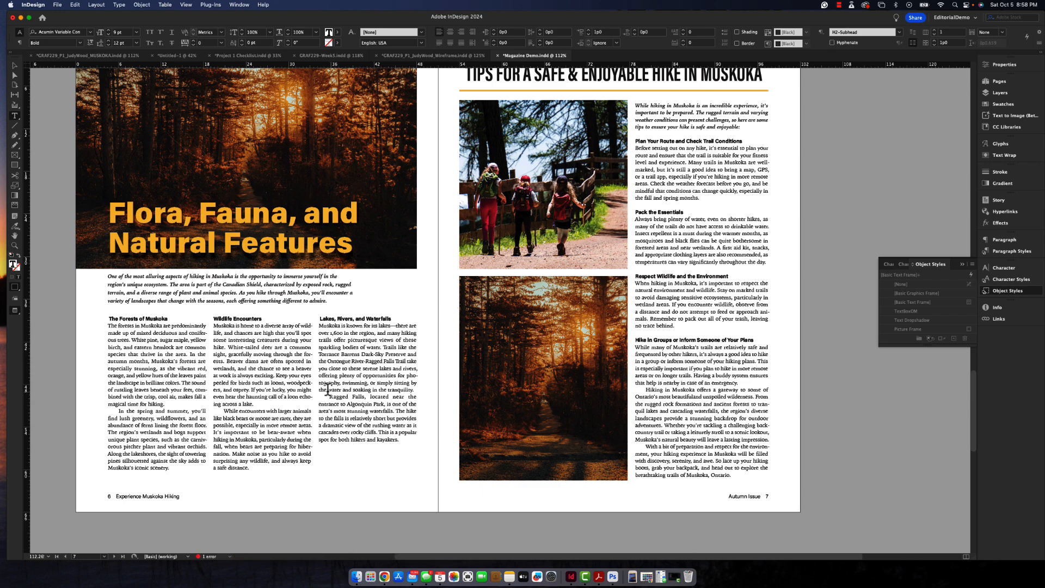
- Leave text editing and turn off preview mode to show the guides, frame edges and hidden characters
scroll(714, 409, up, 1)
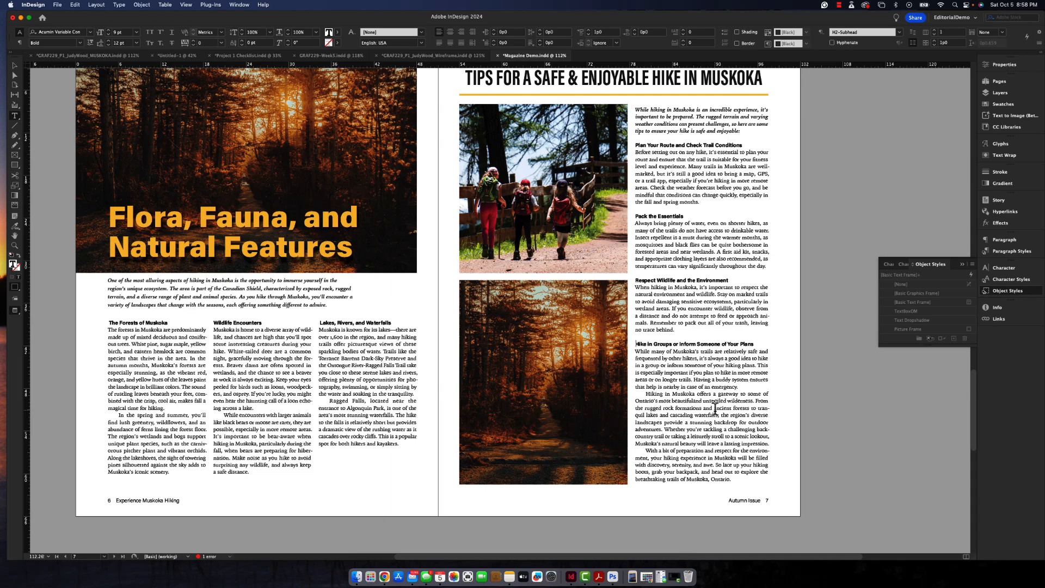
scroll(715, 408, down, 1)
key(Escape)
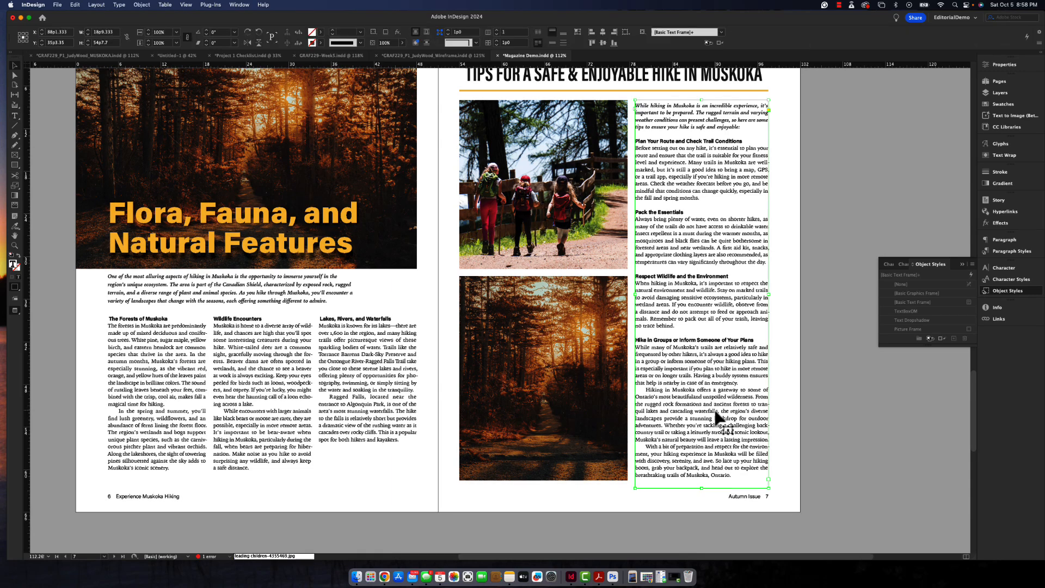
key(w)
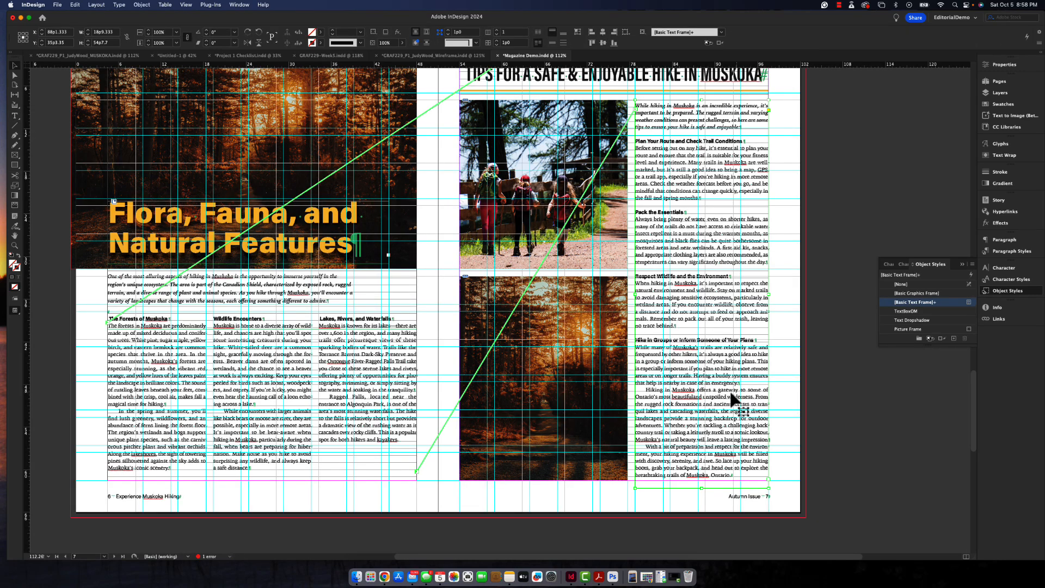
- Review the magazine spreads from the contents page to the Algonquin back cover with guides and text threads shown
scroll(702, 398, up, 5)
scroll(697, 395, up, 15)
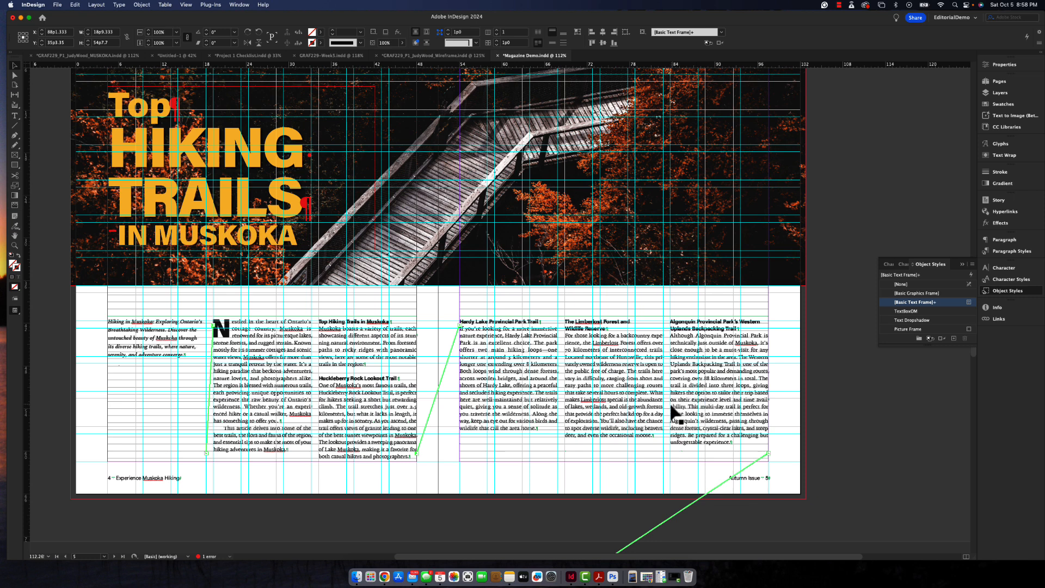
scroll(572, 405, down, 10)
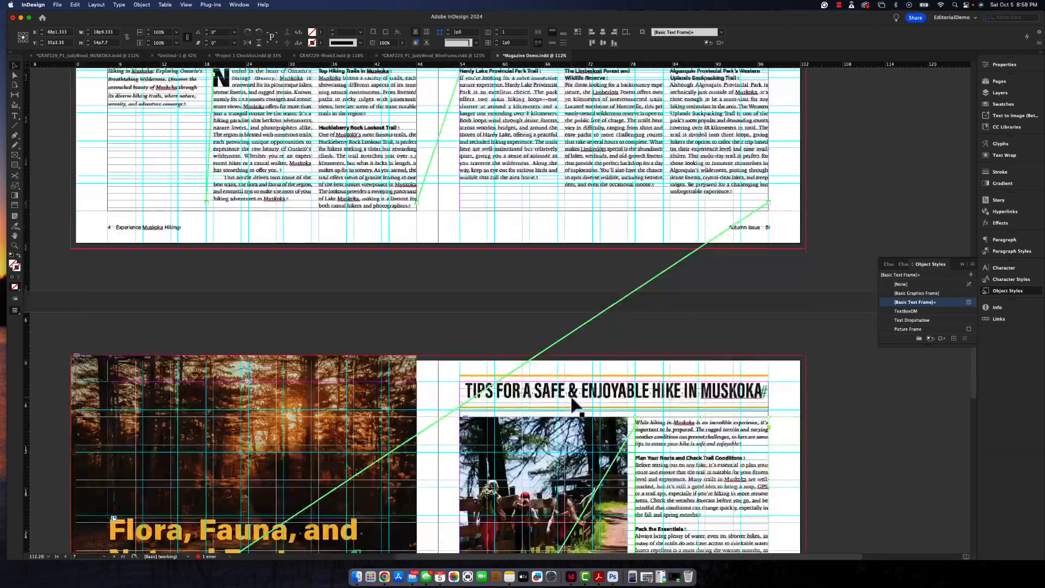
scroll(572, 403, down, 5)
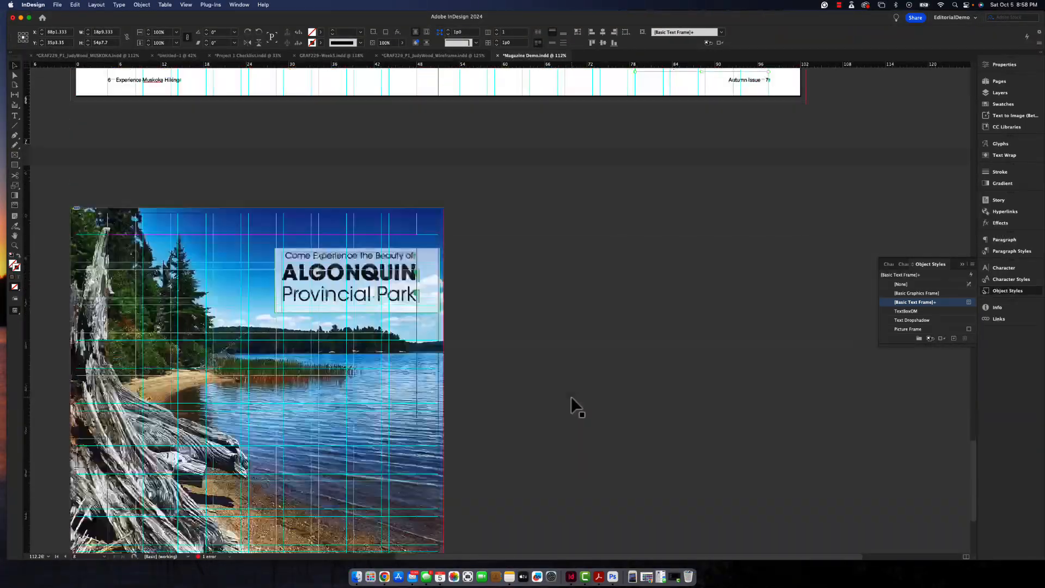
scroll(571, 406, up, 5)
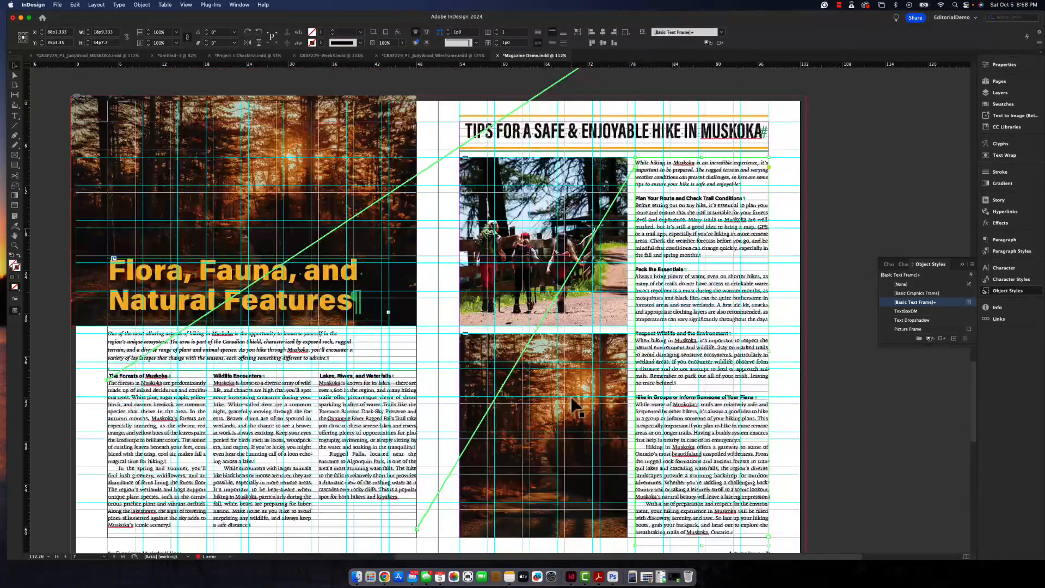
scroll(572, 405, up, 5)
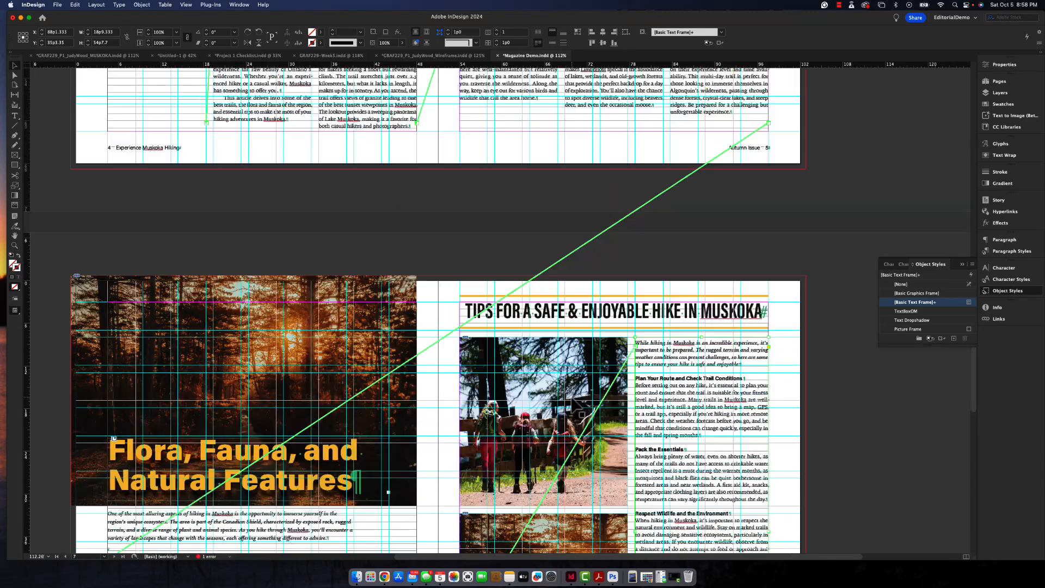
scroll(571, 405, up, 3)
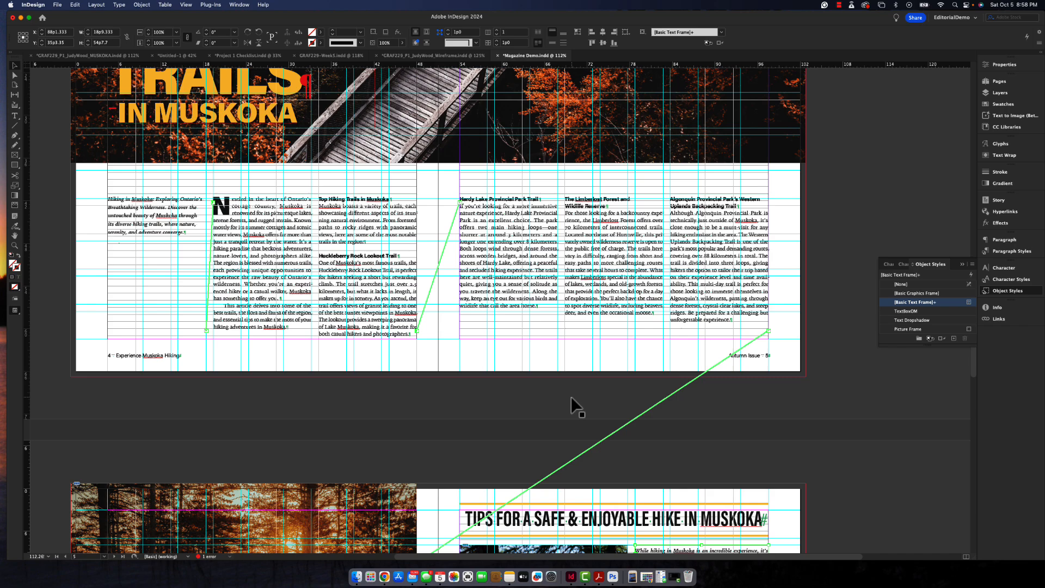
scroll(571, 405, up, 12)
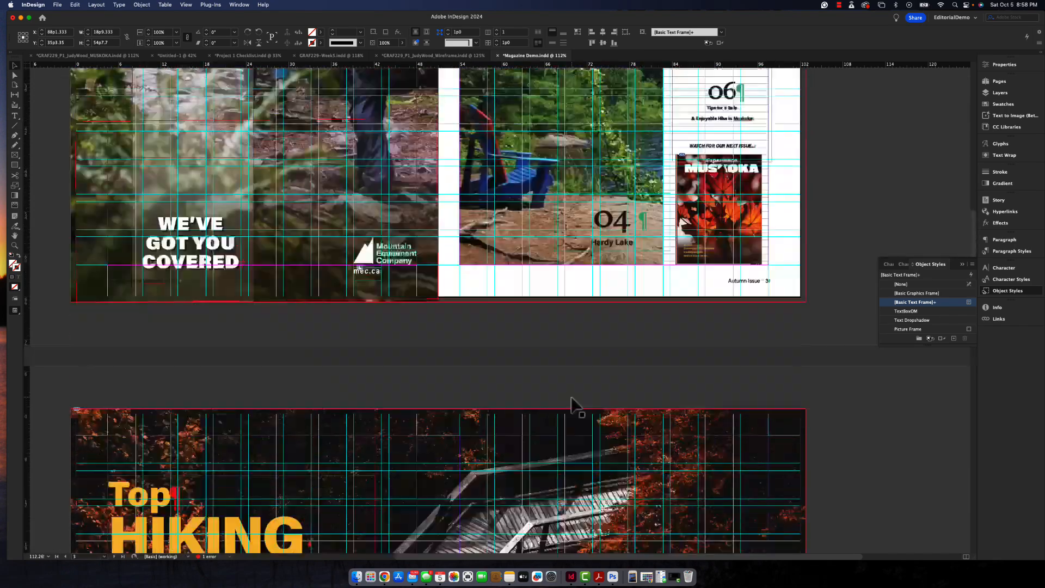
scroll(572, 406, up, 6)
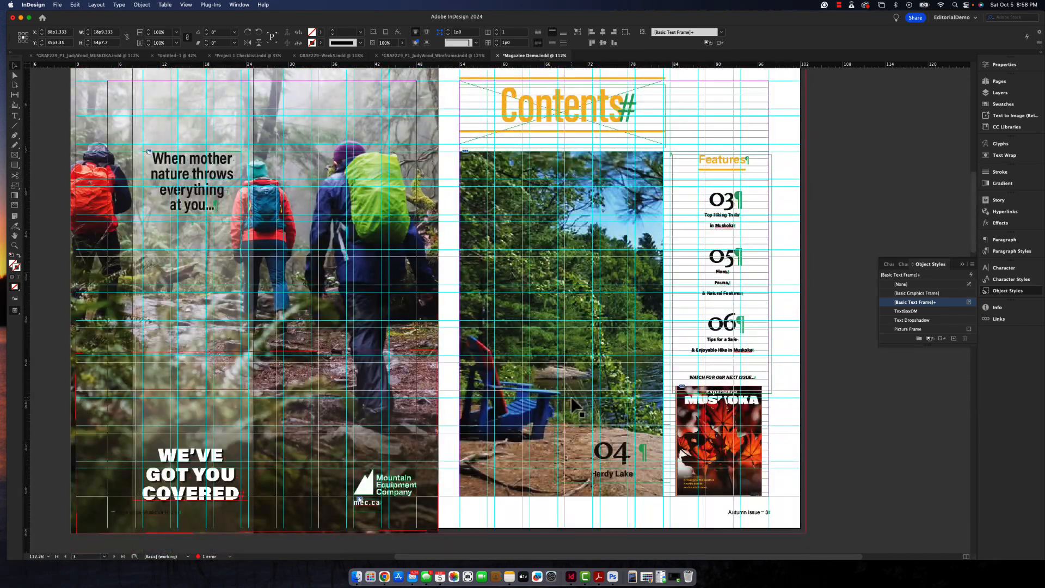
scroll(575, 406, up, 1)
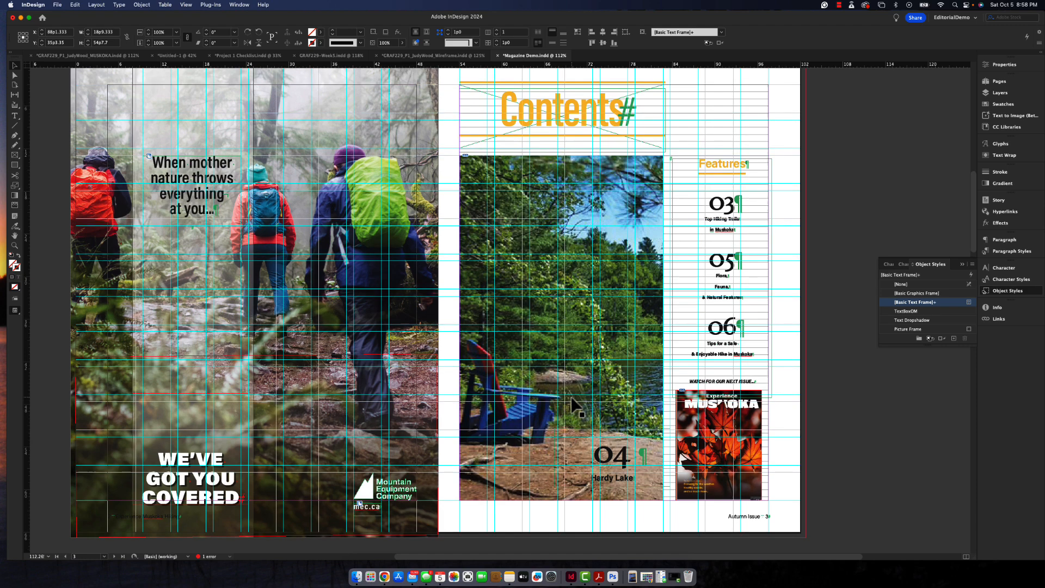
scroll(575, 406, down, 7)
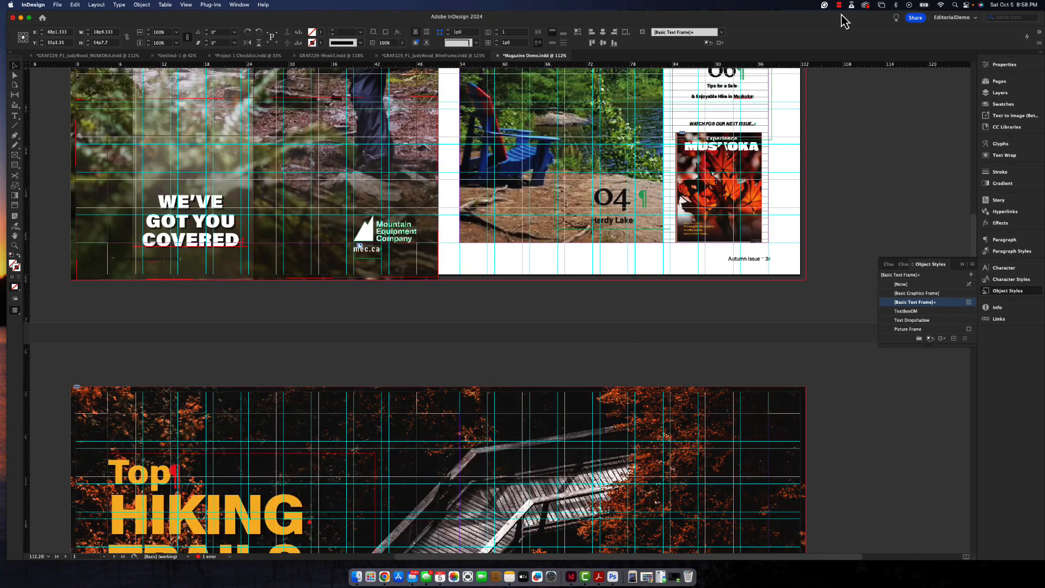